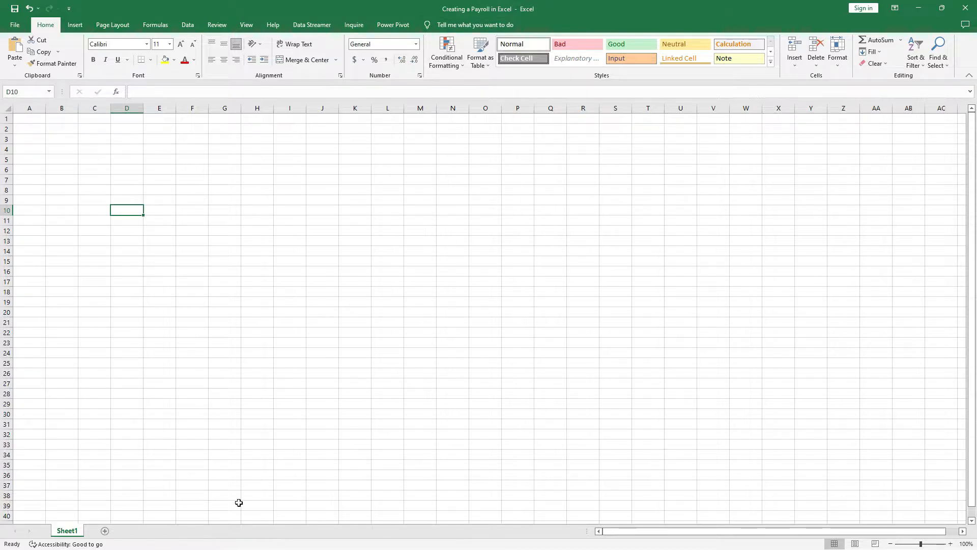
Step: Minimize the open workbook, launch Excel through a Windows search, and maximize its new blank workbook
{"action": "left_click", "coordinate": [919, 11]}
{"action": "left_click", "coordinate": [59, 541]}
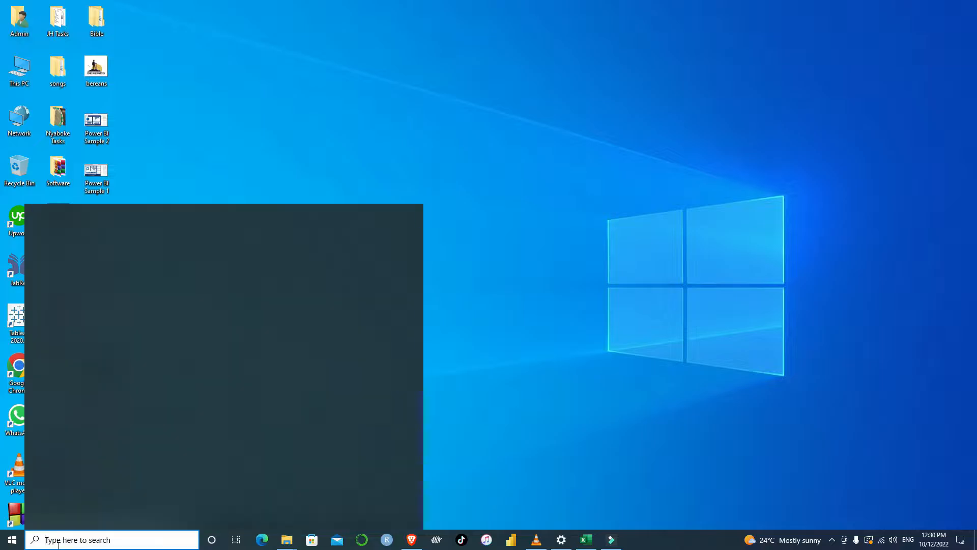
{"action": "type", "text": "microo"}
{"action": "key", "text": "BackSpace"}
{"action": "key", "text": "BackSpace"}
{"action": "key", "text": "BackSpace"}
{"action": "key", "text": "BackSpace"}
{"action": "key", "text": "BackSpace"}
{"action": "key", "text": "BackSpace"}
{"action": "type", "text": "excel"}
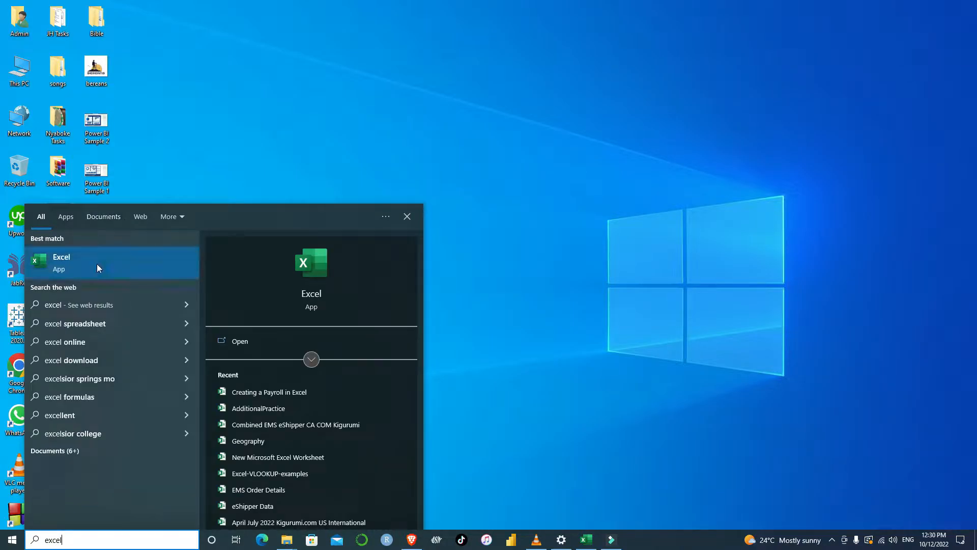
{"action": "left_click", "coordinate": [98, 266]}
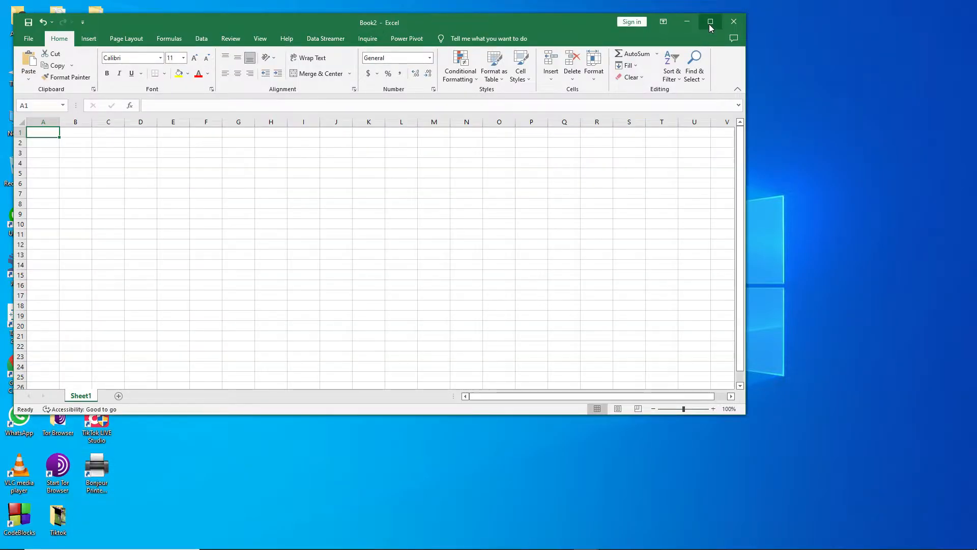
{"action": "left_click", "coordinate": [710, 23]}
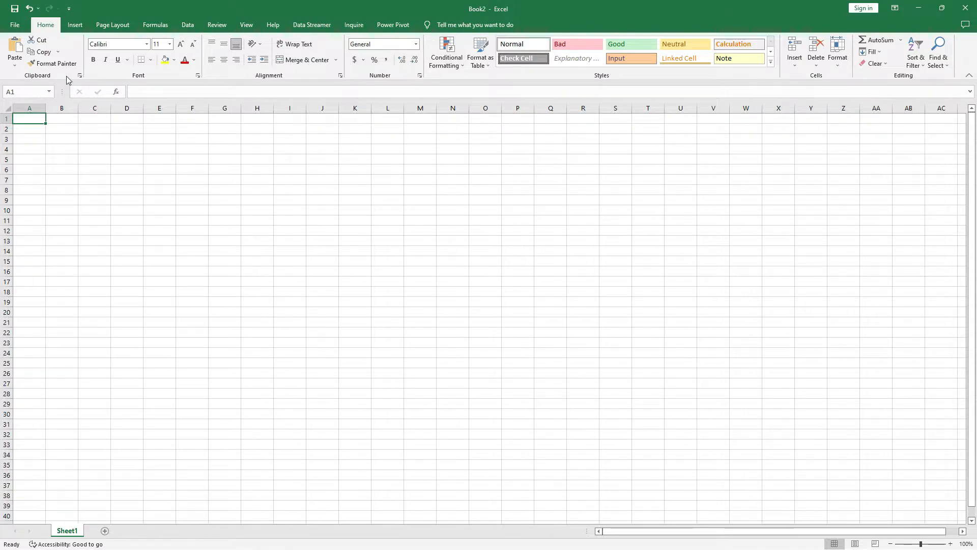
Step: Browse the full gallery of workbook templates, and return to the blank sheet
{"action": "left_click", "coordinate": [15, 27]}
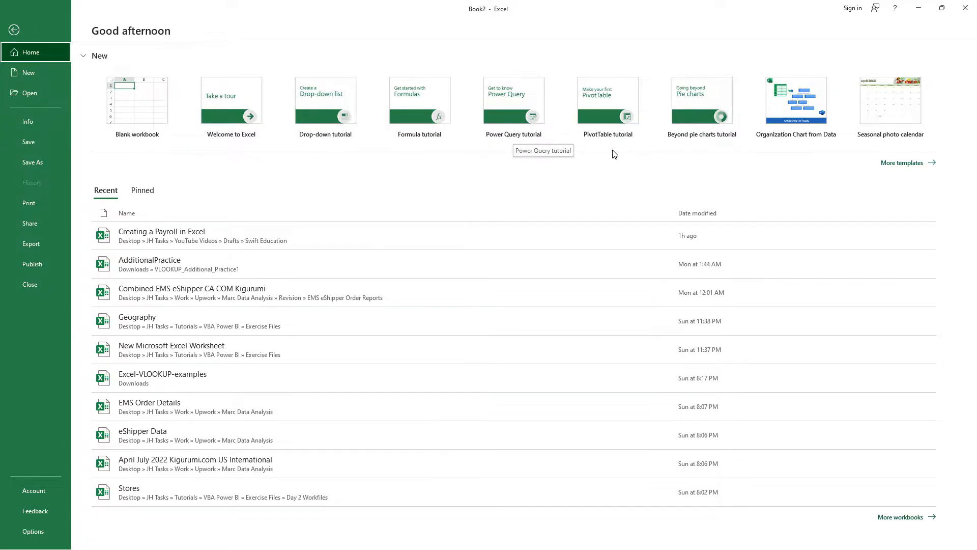
{"action": "left_click", "coordinate": [906, 163]}
{"action": "scroll", "coordinate": [358, 350], "scroll_direction": "down", "scroll_amount": 5}
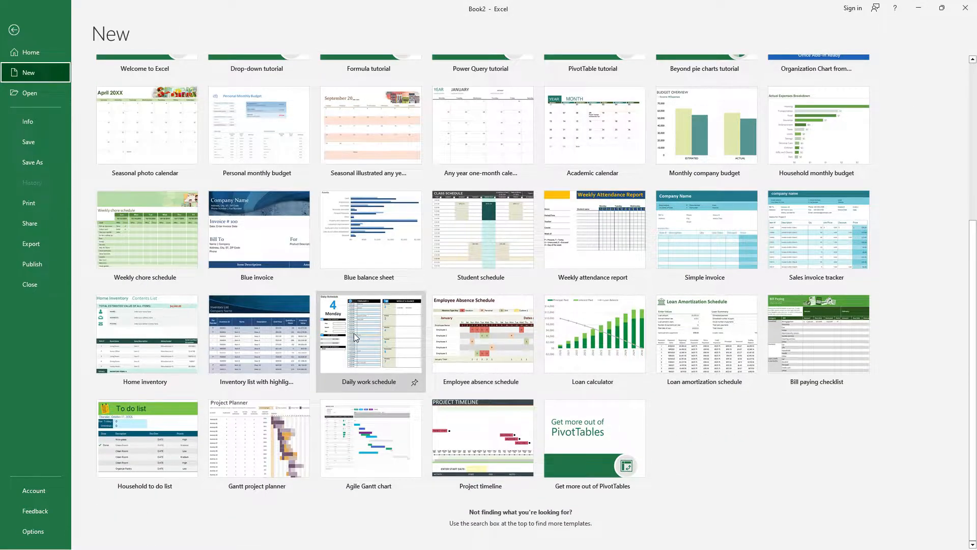
{"action": "left_click", "coordinate": [13, 31]}
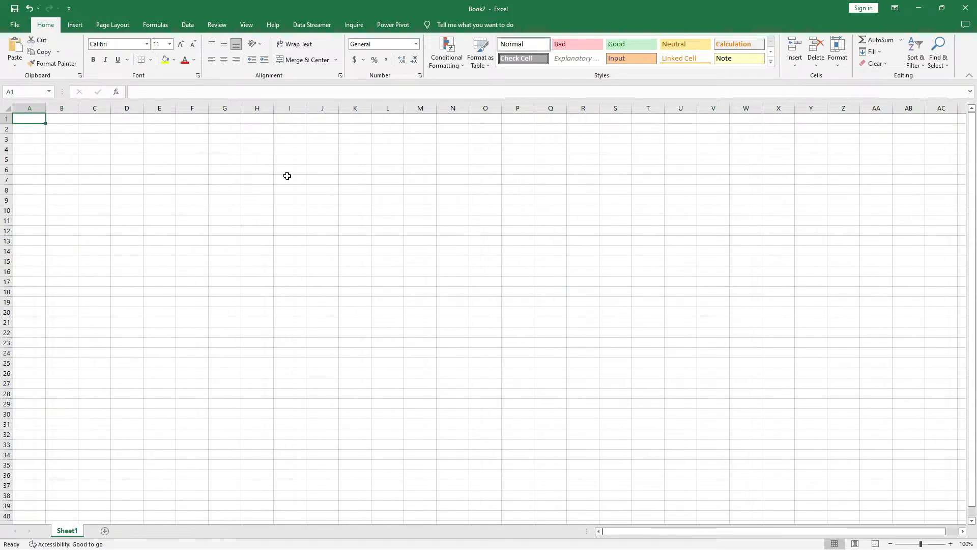
Step: Minimize the blank workbook and switch to the open workbook "Creating a Payroll in Excel"
{"action": "left_click", "coordinate": [918, 8]}
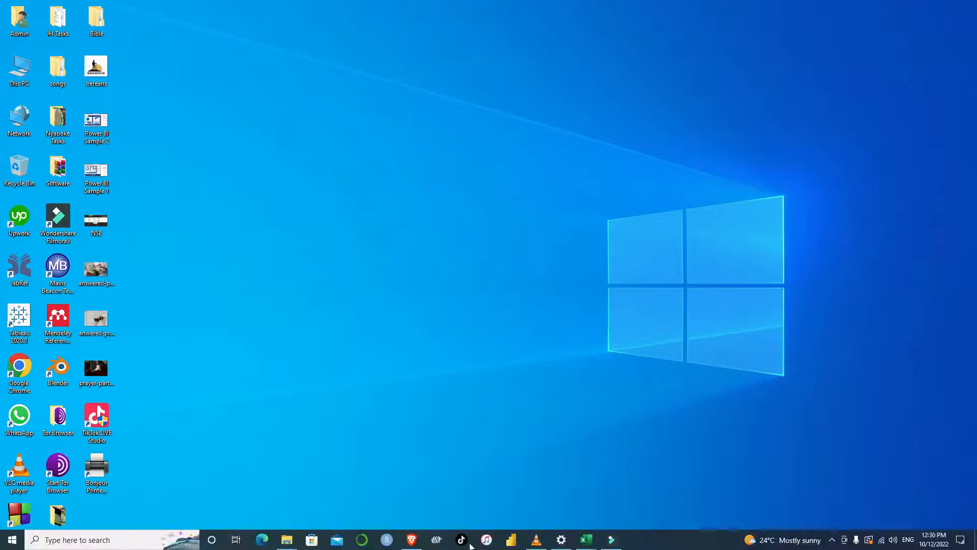
{"action": "mouse_move", "coordinate": [586, 540]}
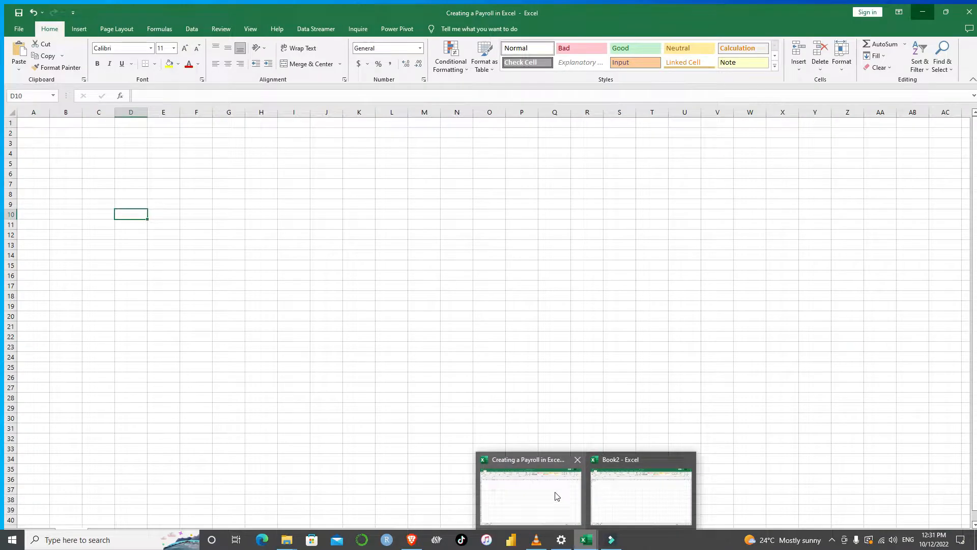
{"action": "left_click", "coordinate": [557, 496]}
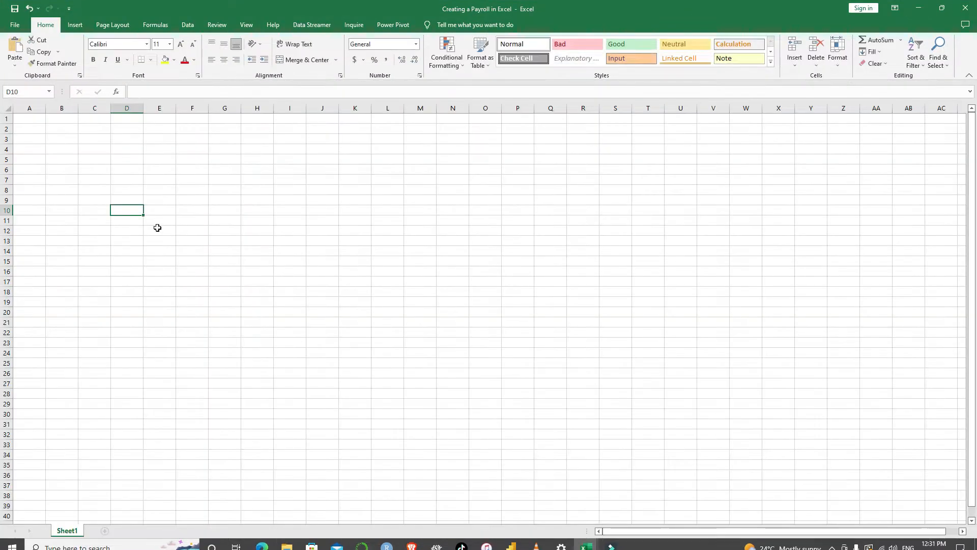
Step: Enter the title "TrueStores Employee Payroll" in cell A1
{"action": "left_click", "coordinate": [32, 121]}
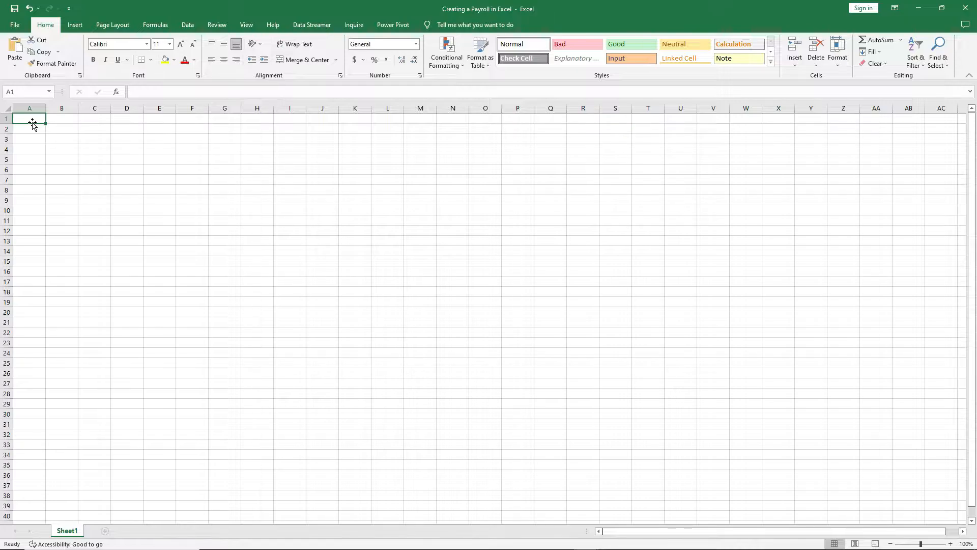
{"action": "type", "text": "TrueStores"}
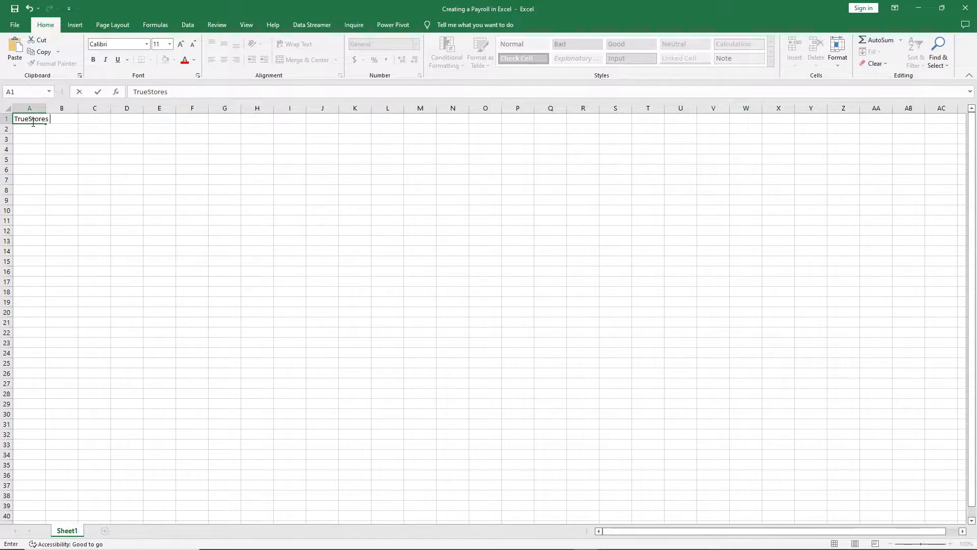
{"action": "type", "text": " Emplot"}
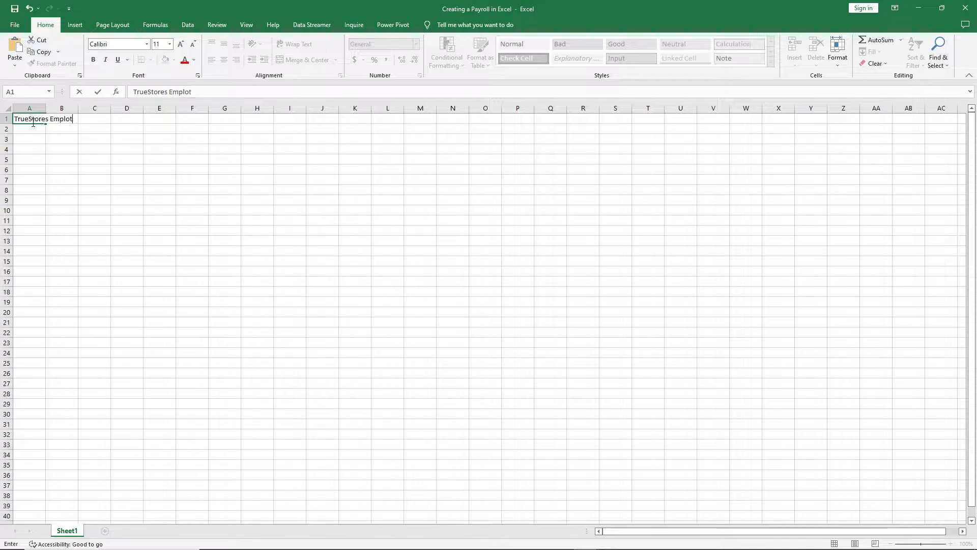
{"action": "key", "text": "BackSpace"}
{"action": "type", "text": "oyee Payroll"}
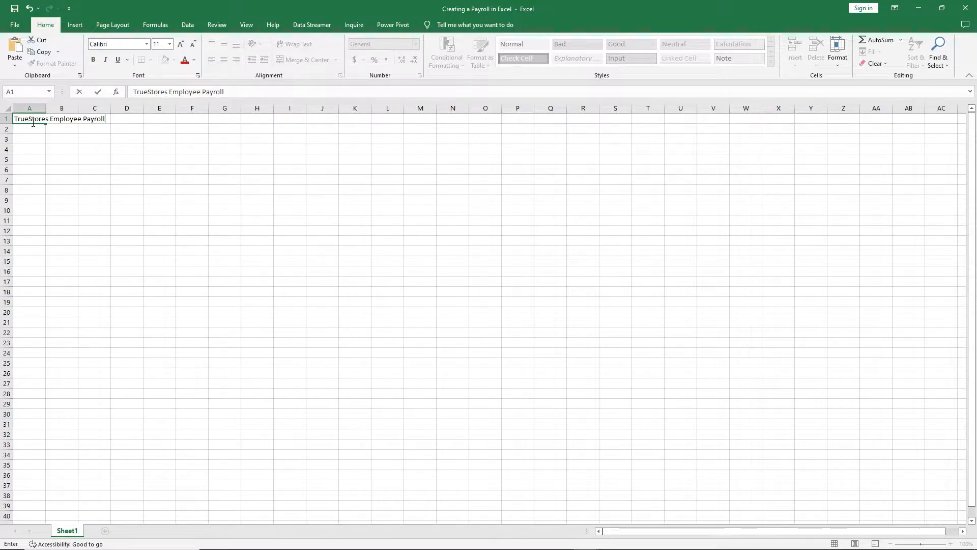
{"action": "key", "text": "Return"}
Step: Enter the column headers "First Name" in A3 and "Last Name" in B3
{"action": "key", "text": "Return"}
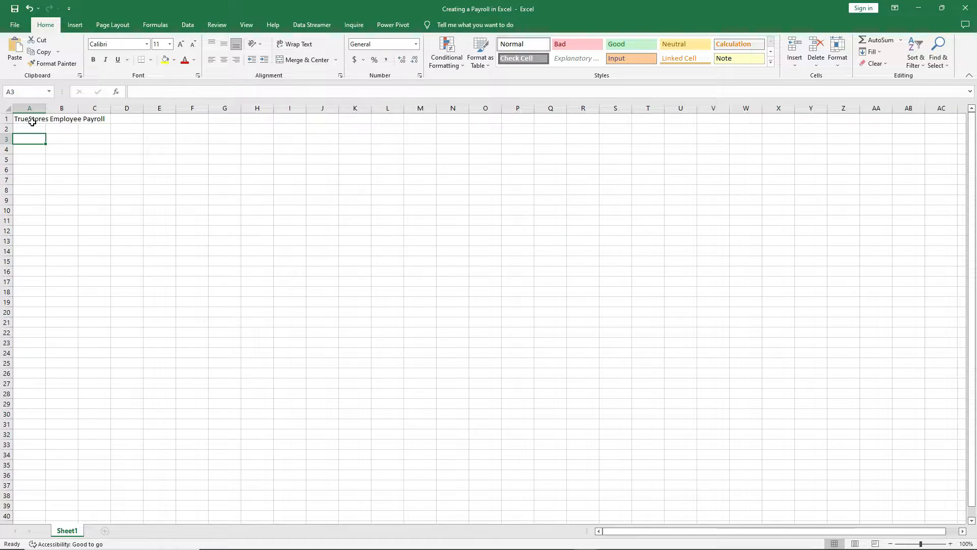
{"action": "type", "text": "First Name"}
{"action": "key", "text": "Tab"}
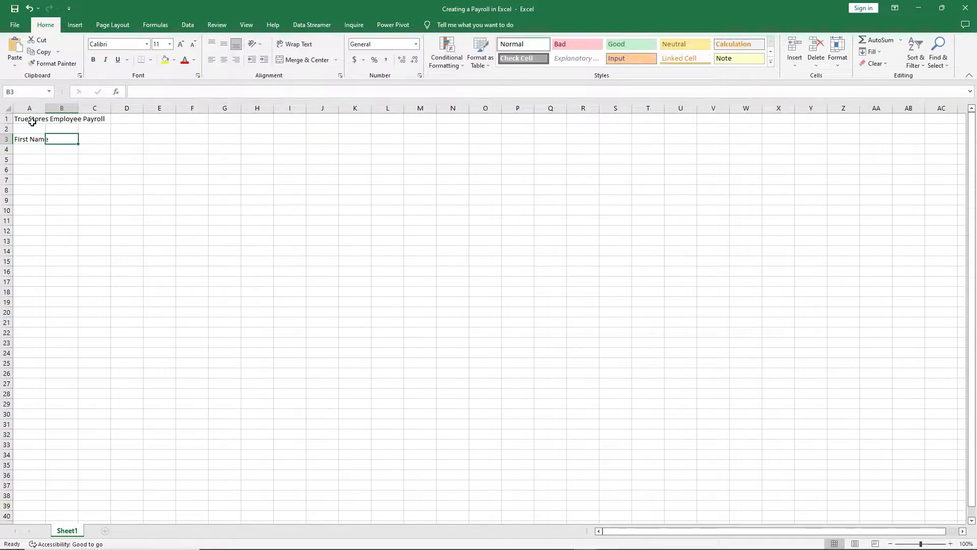
{"action": "type", "text": "Last Name"}
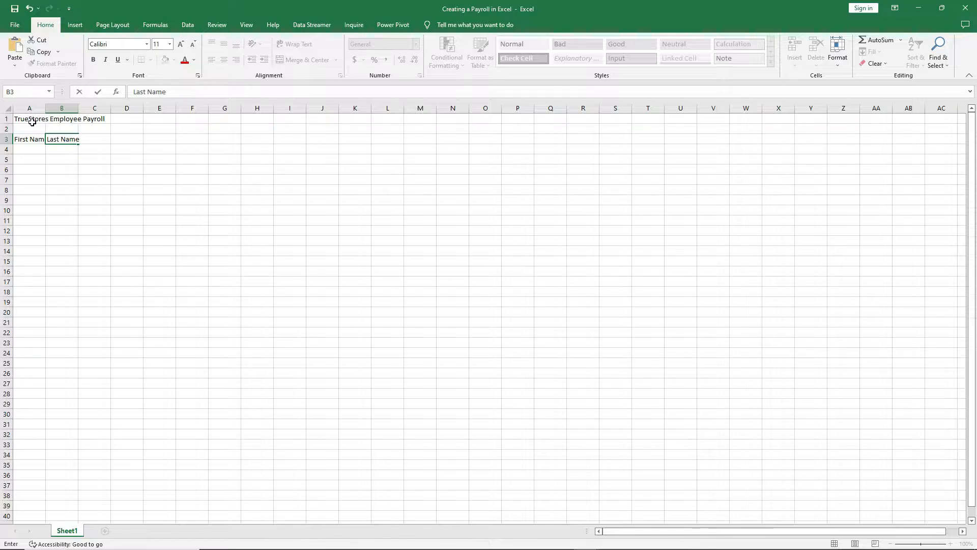
{"action": "key", "text": "Tab"}
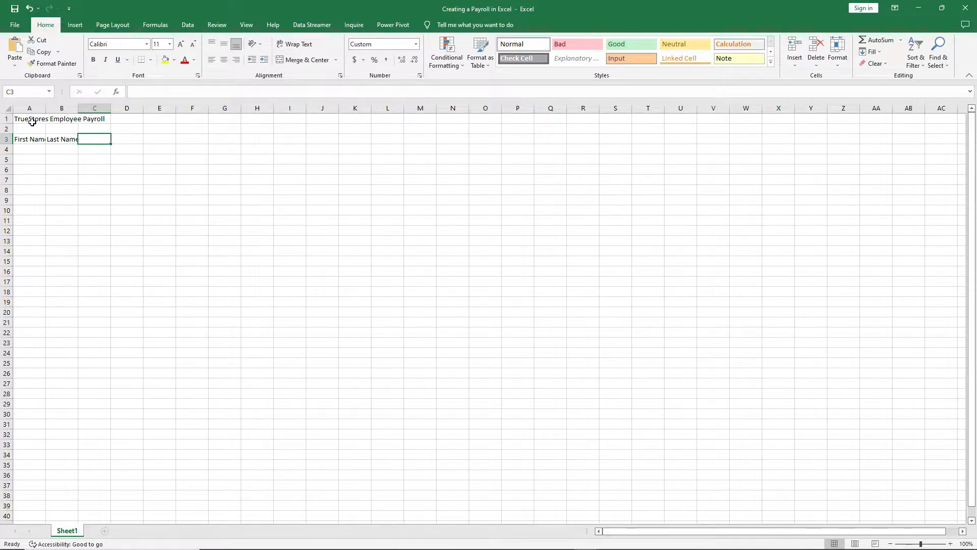
Step: Enter the first week's date, February 7, as the header in cell C3
{"action": "type", "text": "Tot"}
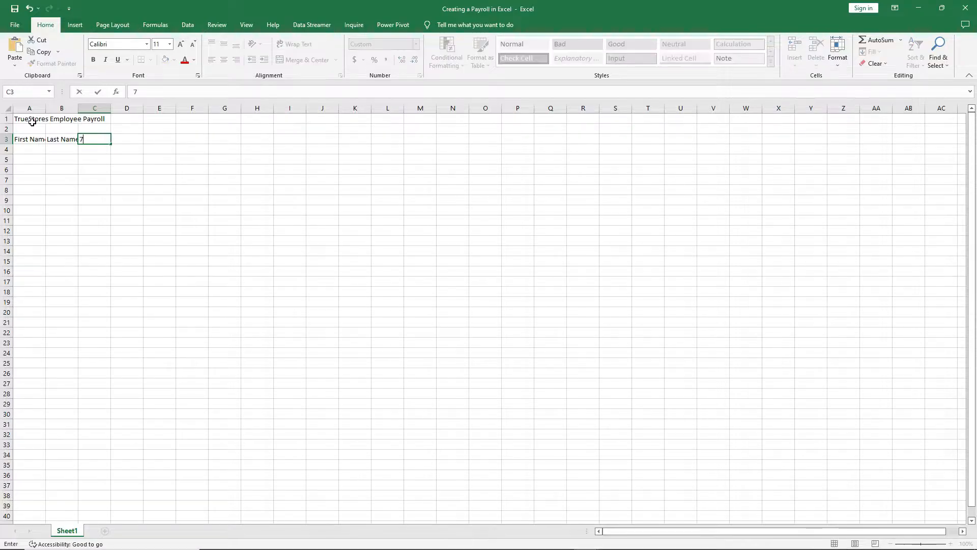
{"action": "key", "text": "BackSpace"}
{"action": "key", "text": "BackSpace"}
{"action": "key", "text": "BackSpace"}
{"action": "type", "text": "Feb"}
{"action": "type", "text": " 7"}
{"action": "key", "text": "Tab"}
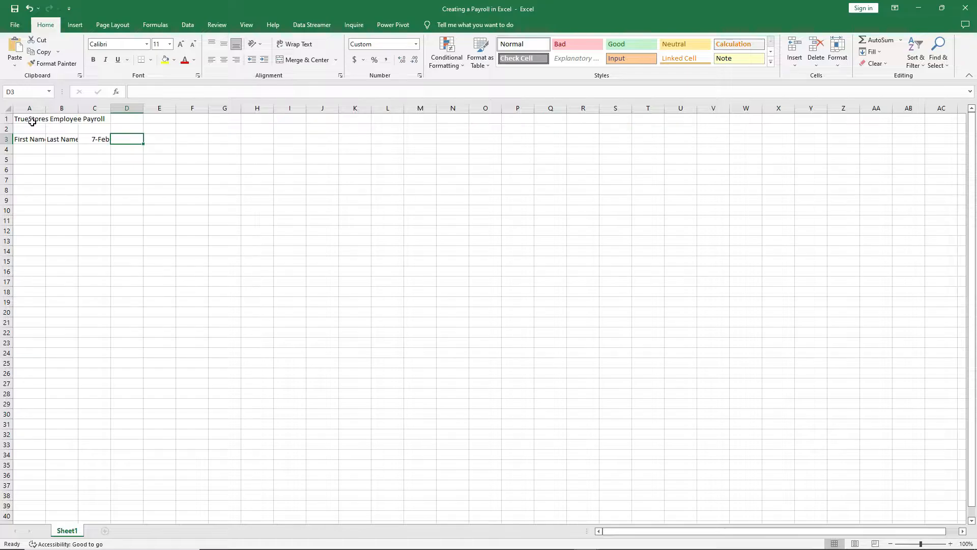
Step: Enter the formula =C3+7 in D3 to calculate the following week's date
{"action": "type", "text": "="}
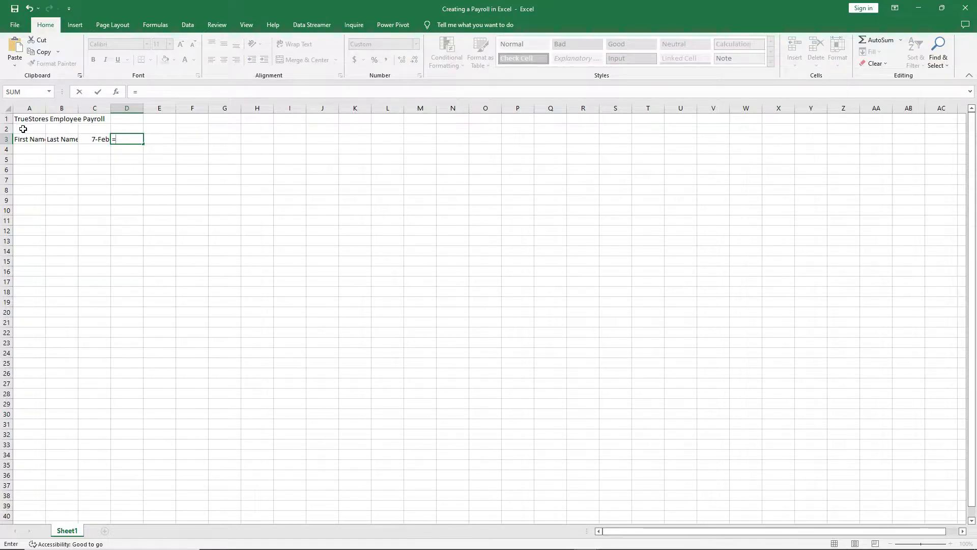
{"action": "left_click", "coordinate": [96, 138]}
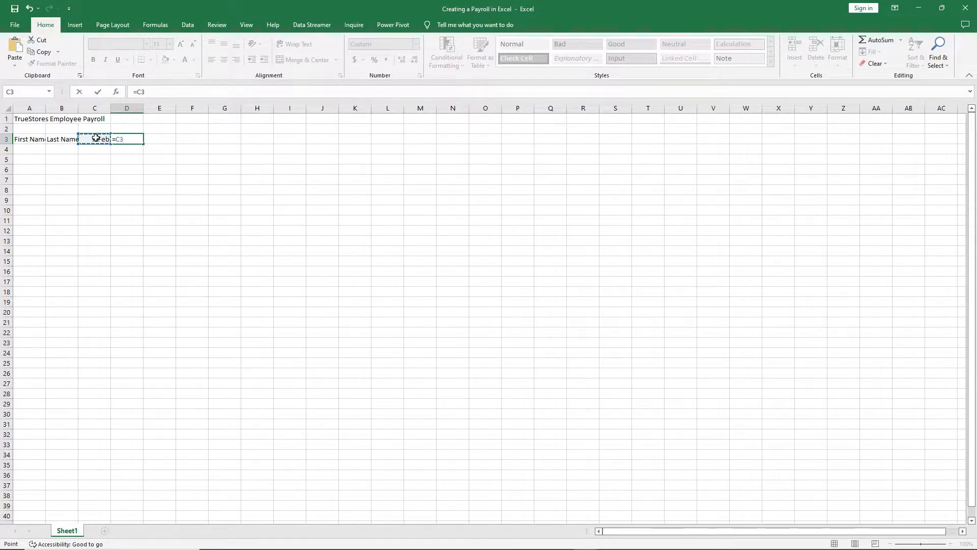
{"action": "type", "text": "+7"}
{"action": "key", "text": "Return"}
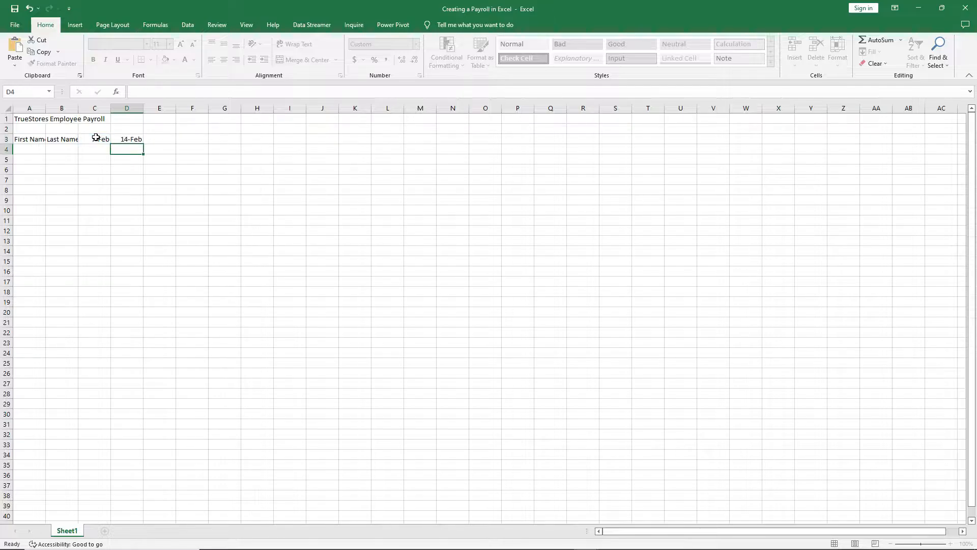
Step: Copy the weekly date formula from D3 and paste it into E3
{"action": "left_click", "coordinate": [128, 141]}
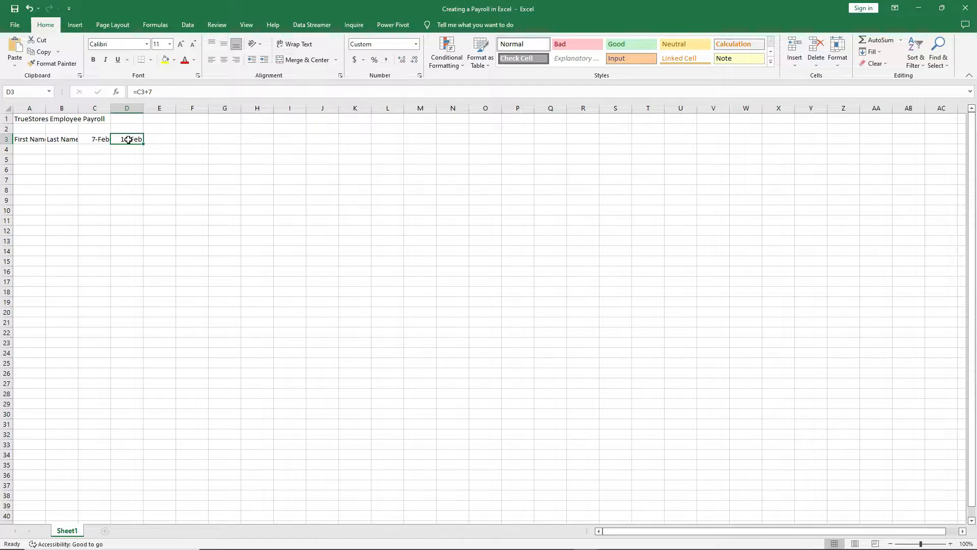
{"action": "left_click", "coordinate": [158, 138]}
{"action": "left_click", "coordinate": [126, 141]}
{"action": "right_click", "coordinate": [126, 142]}
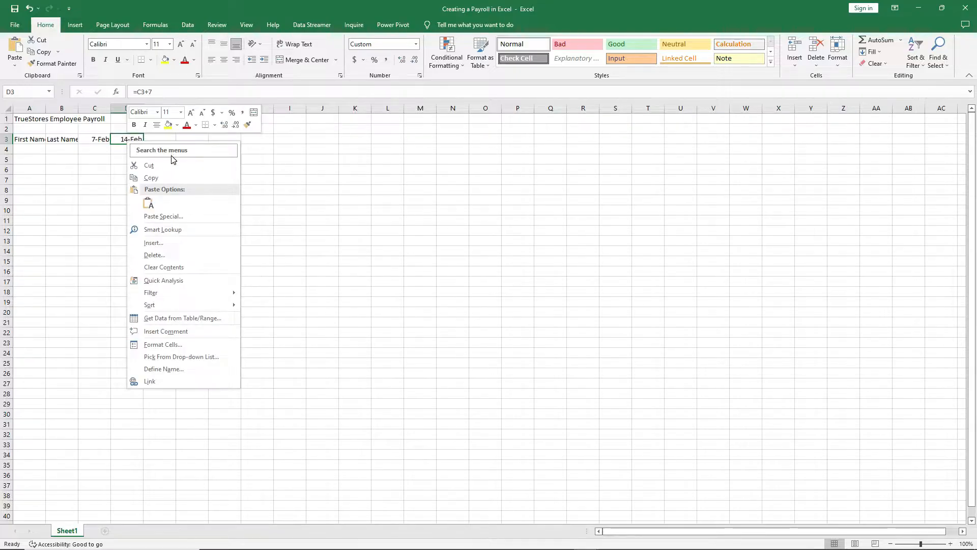
{"action": "left_click", "coordinate": [168, 177]}
{"action": "left_click", "coordinate": [162, 140]}
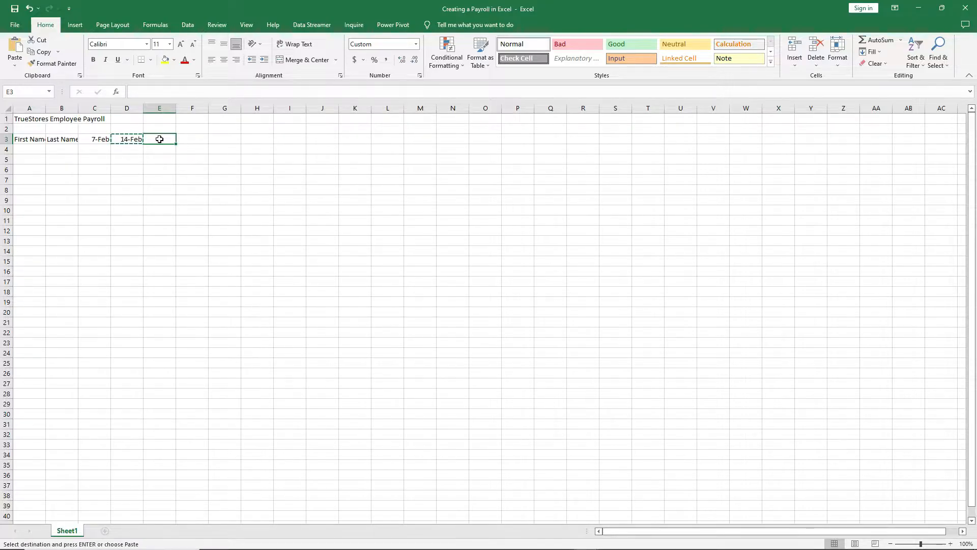
{"action": "right_click", "coordinate": [161, 140]}
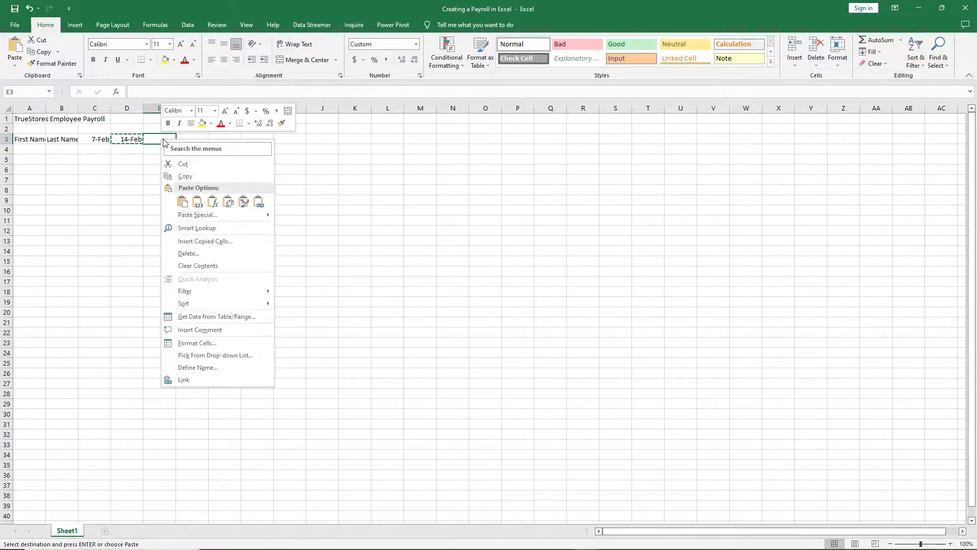
{"action": "left_click", "coordinate": [187, 203]}
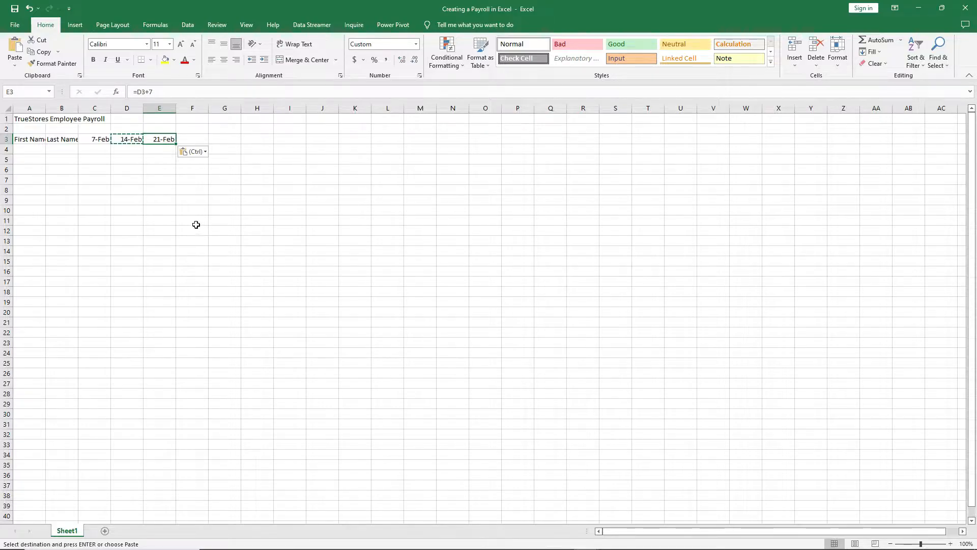
Step: Extend the weekly date formula from E3 into F3 with the fill handle
{"action": "left_click", "coordinate": [171, 180]}
{"action": "left_click", "coordinate": [159, 139]}
{"action": "left_click", "coordinate": [182, 168]}
{"action": "left_click", "coordinate": [167, 140]}
{"action": "left_click_drag", "start_coordinate": [175, 144], "coordinate": [207, 144]}
{"action": "left_click", "coordinate": [196, 140]}
{"action": "left_click", "coordinate": [186, 156]}
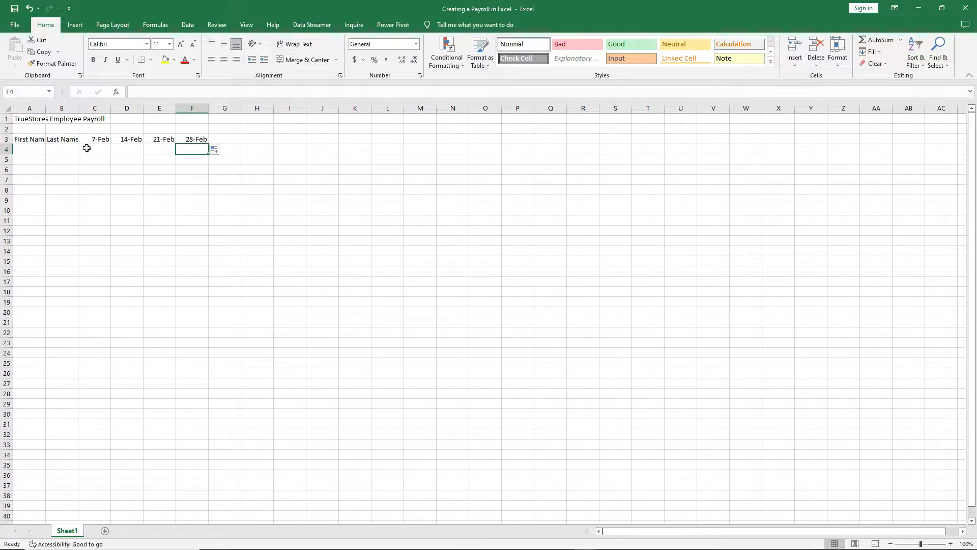
Step: Enter the first employee's first name in A4 and last name in B4
{"action": "left_click", "coordinate": [44, 152]}
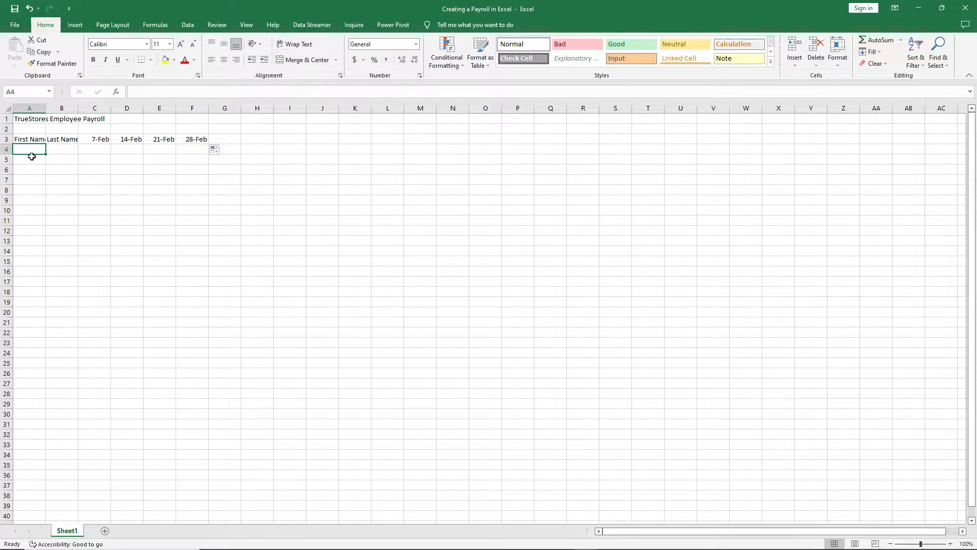
{"action": "type", "text": "Gregory"}
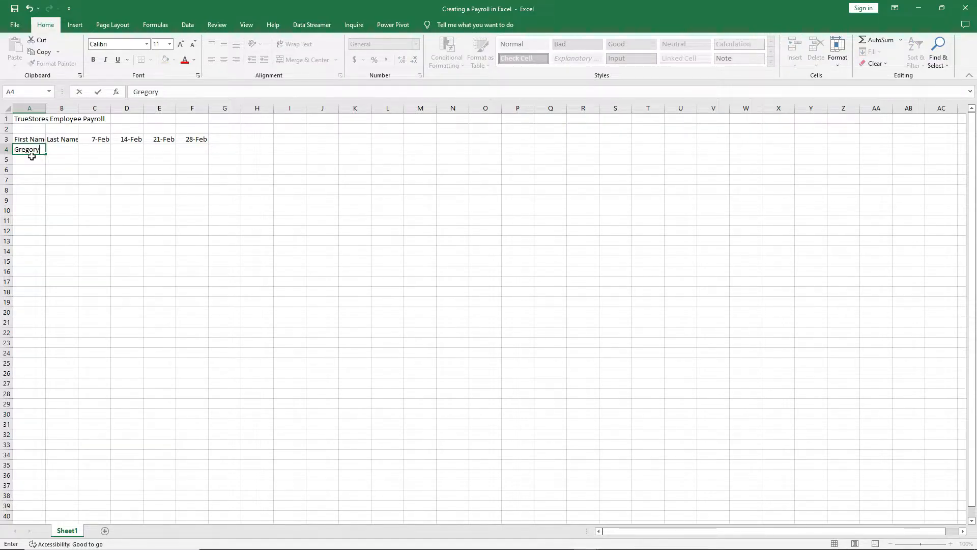
{"action": "key", "text": "Tab"}
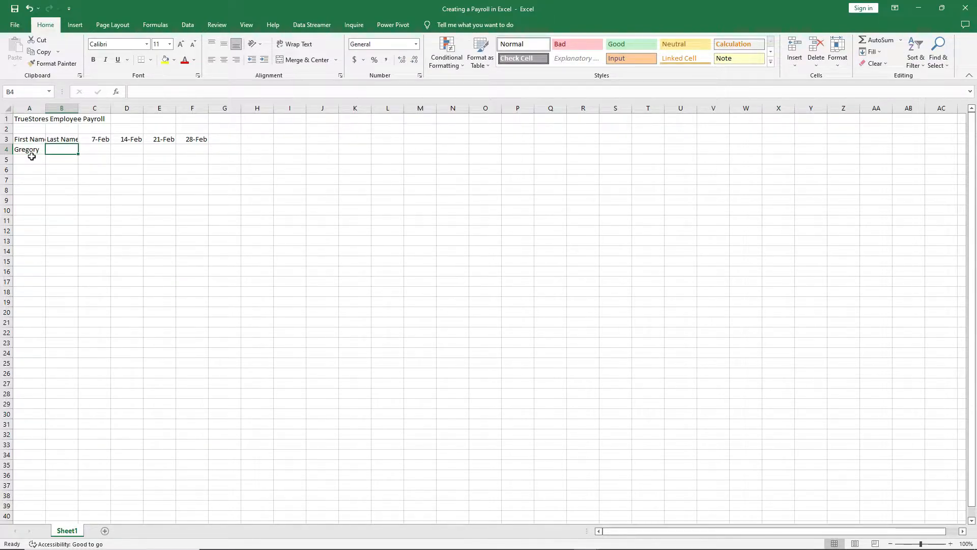
{"action": "type", "text": "Tom"}
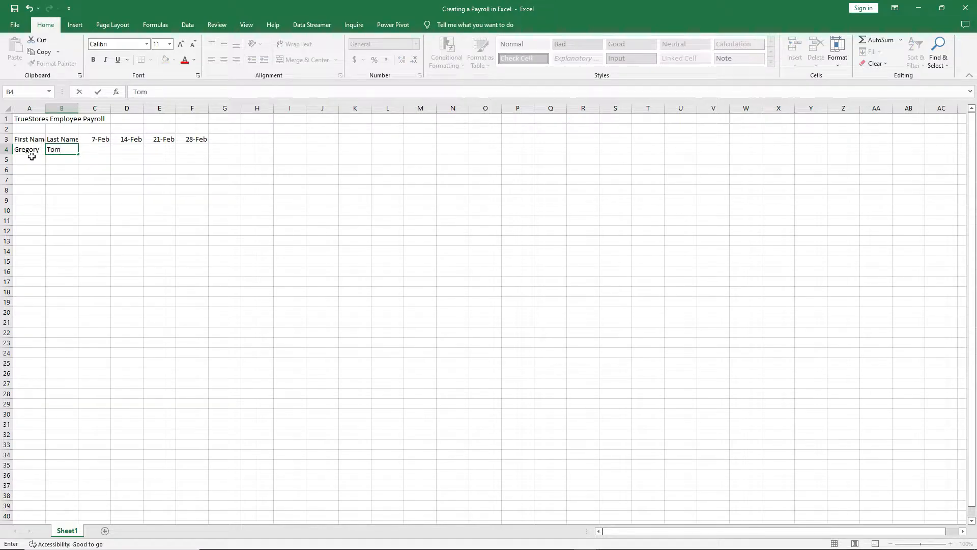
{"action": "key", "text": "Return"}
Step: Enter the second employee's first name in A5 and last name in B5
{"action": "left_click", "coordinate": [31, 157]}
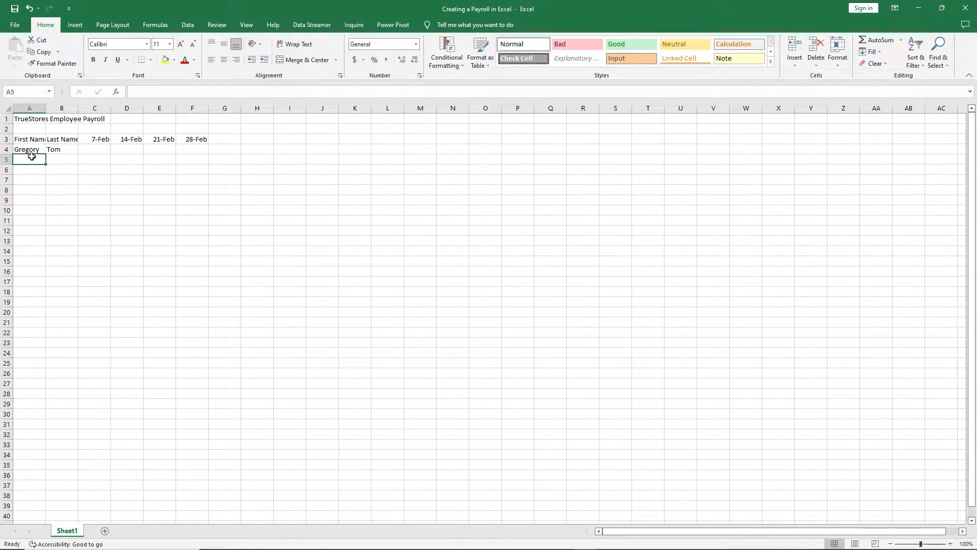
{"action": "type", "text": "Alice"}
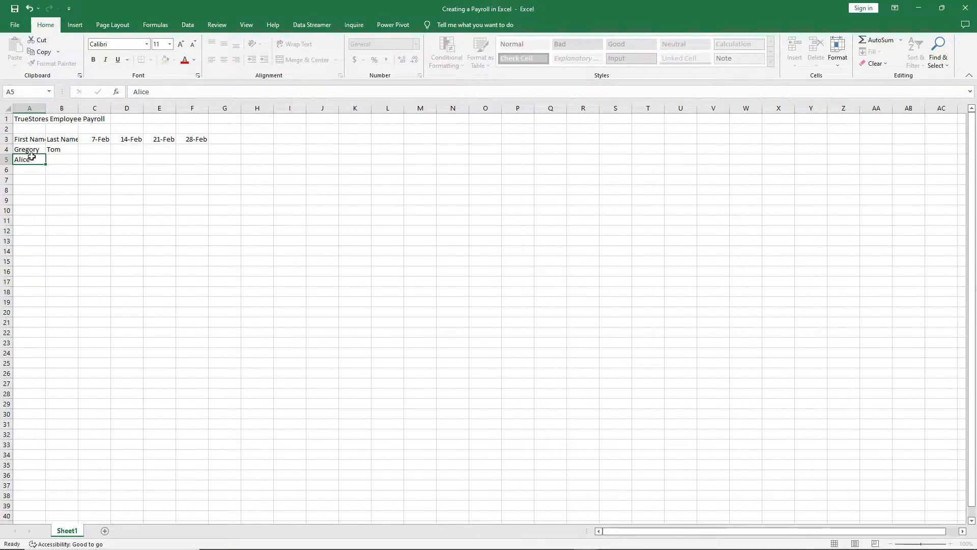
{"action": "key", "text": "Tab"}
{"action": "type", "text": "Kate"}
{"action": "key", "text": "Return"}
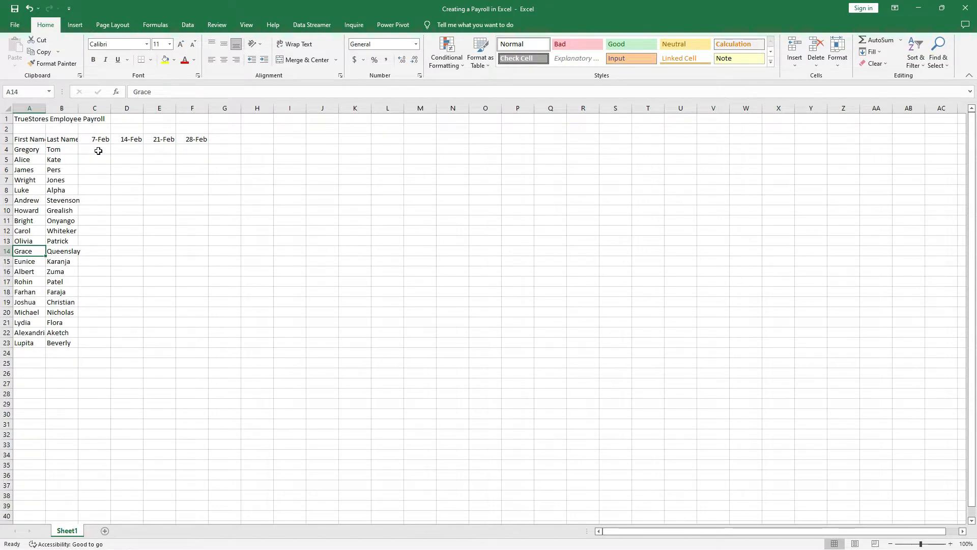
Step: Enter 45, 34, 32 and 43 under 7-Feb for the first four employees in C4 through C7
{"action": "left_click", "coordinate": [99, 150]}
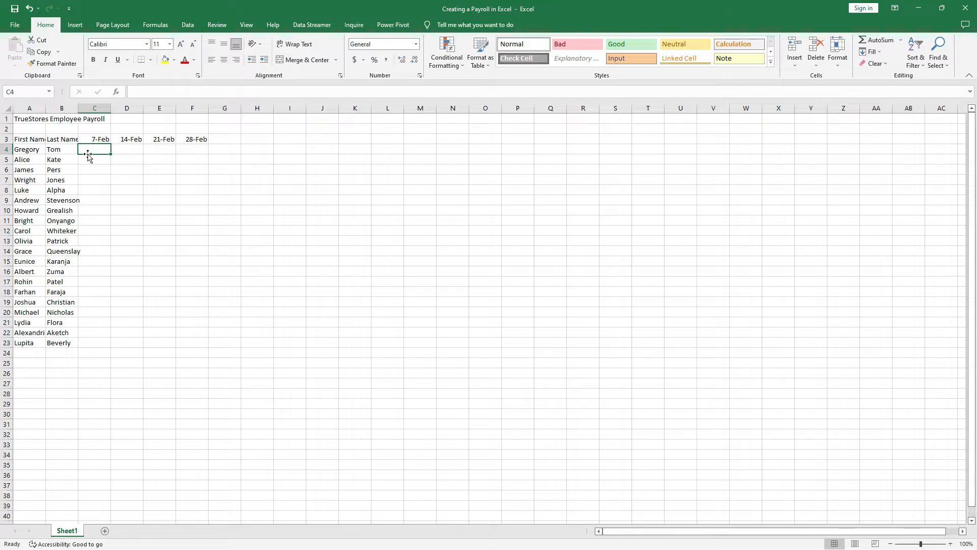
{"action": "scroll", "coordinate": [100, 223], "scroll_direction": "down", "scroll_amount": 3}
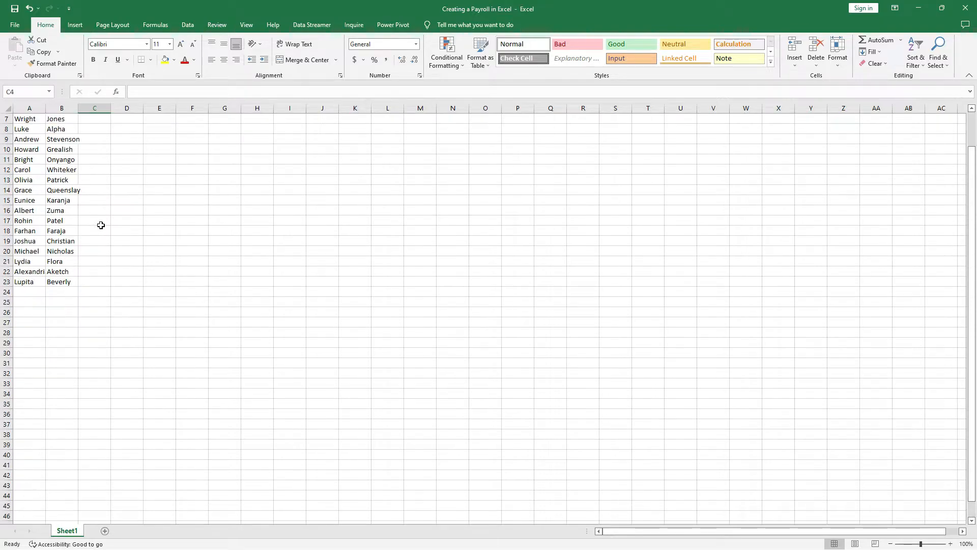
{"action": "scroll", "coordinate": [100, 223], "scroll_direction": "up", "scroll_amount": 3}
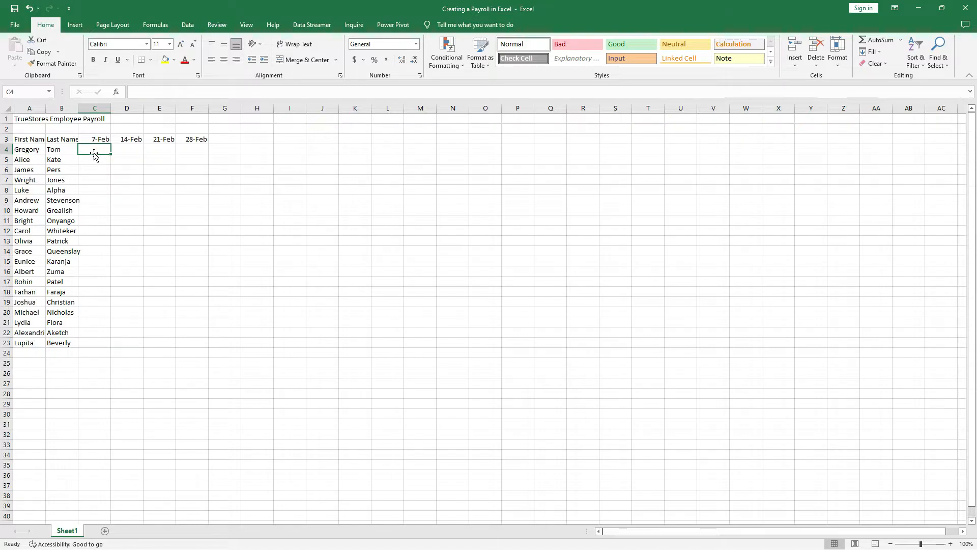
{"action": "type", "text": "45"}
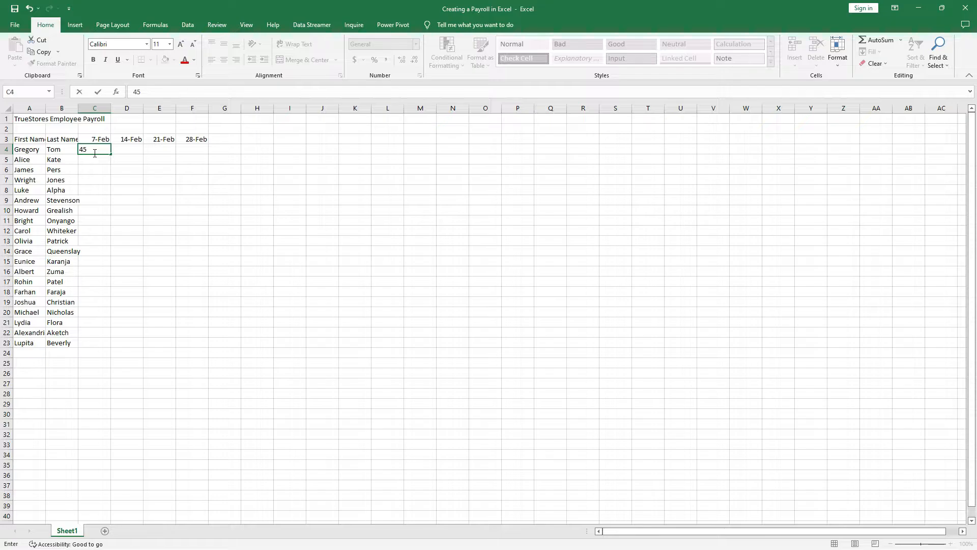
{"action": "key", "text": "Return"}
{"action": "type", "text": "34"}
{"action": "key", "text": "Return"}
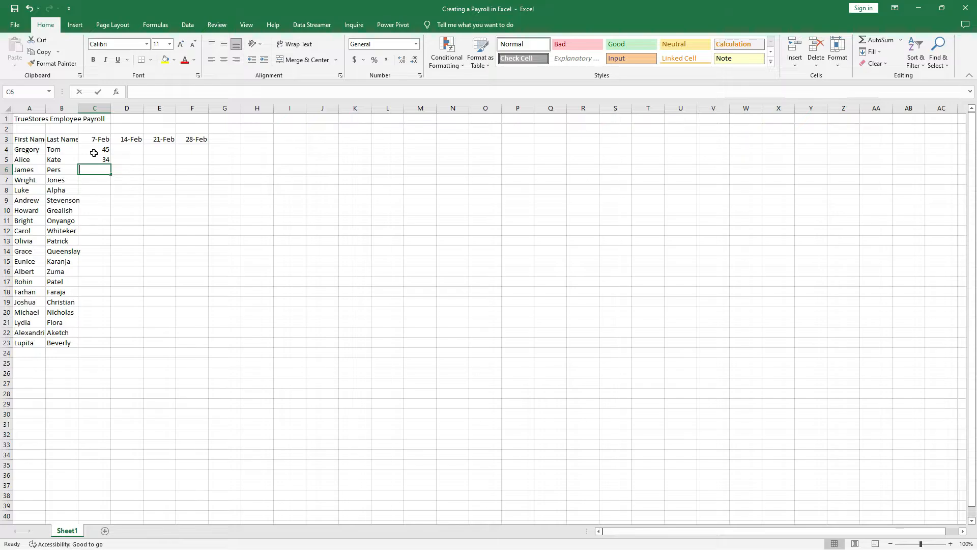
{"action": "type", "text": "32"}
{"action": "key", "text": "Return"}
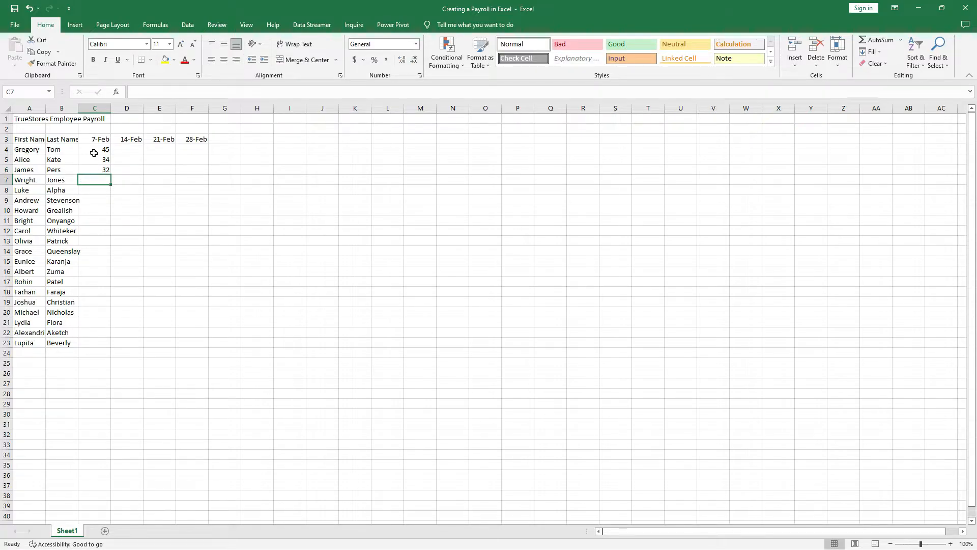
{"action": "type", "text": "43"}
{"action": "key", "text": "Return"}
{"action": "left_click_drag", "start_coordinate": [94, 153], "coordinate": [204, 349]}
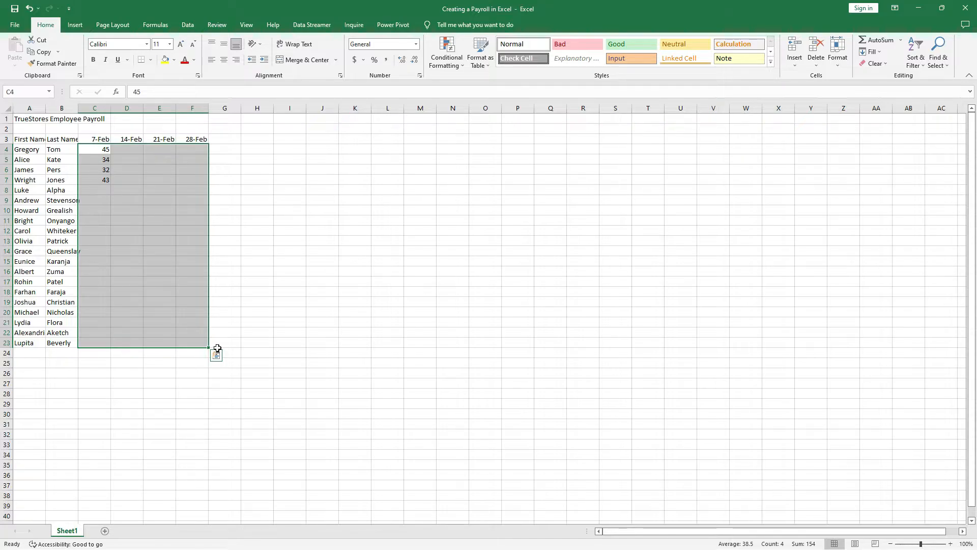
{"action": "left_click", "coordinate": [262, 318]}
{"action": "left_click", "coordinate": [258, 149]}
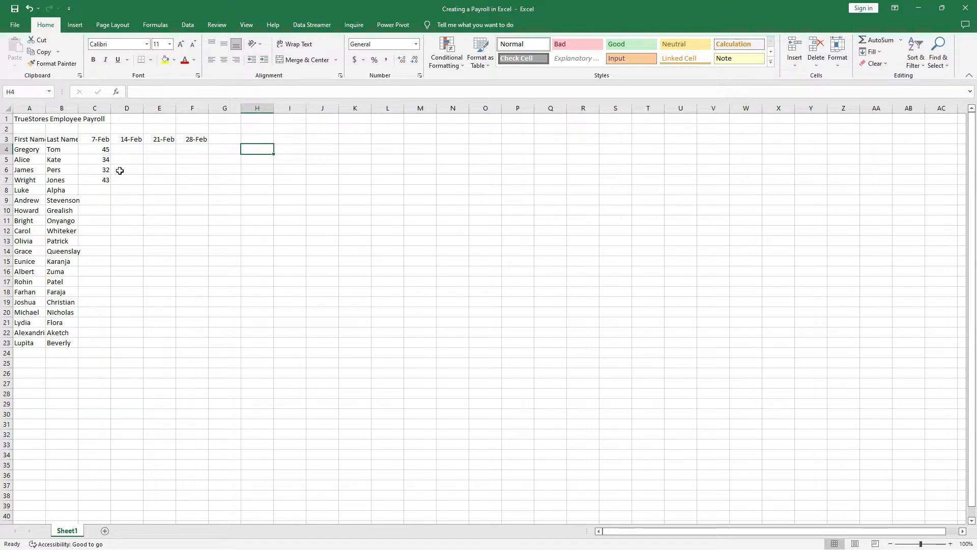
Step: Enter the formula =RANDBETWEEN(35,46) in C8 and fill it down through C11
{"action": "left_click", "coordinate": [103, 190]}
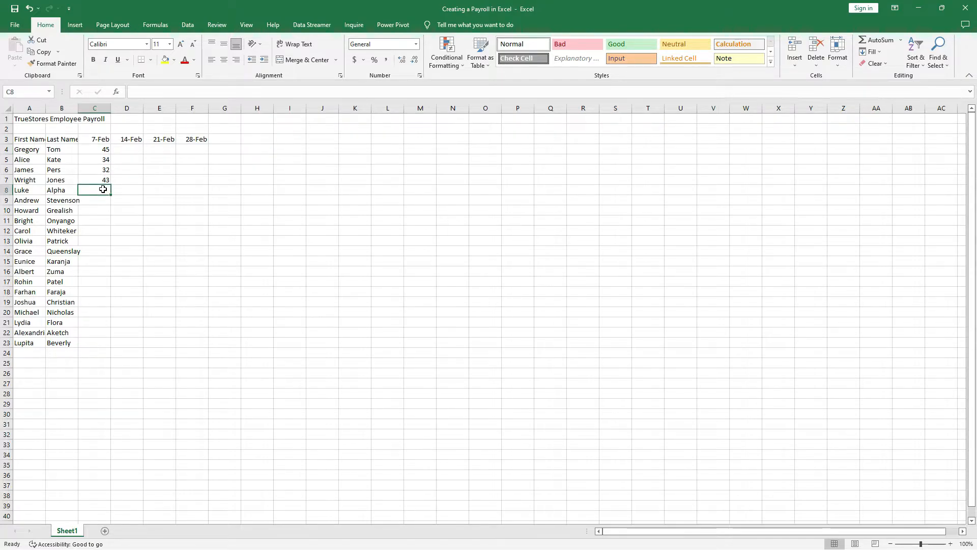
{"action": "type", "text": "=ra"}
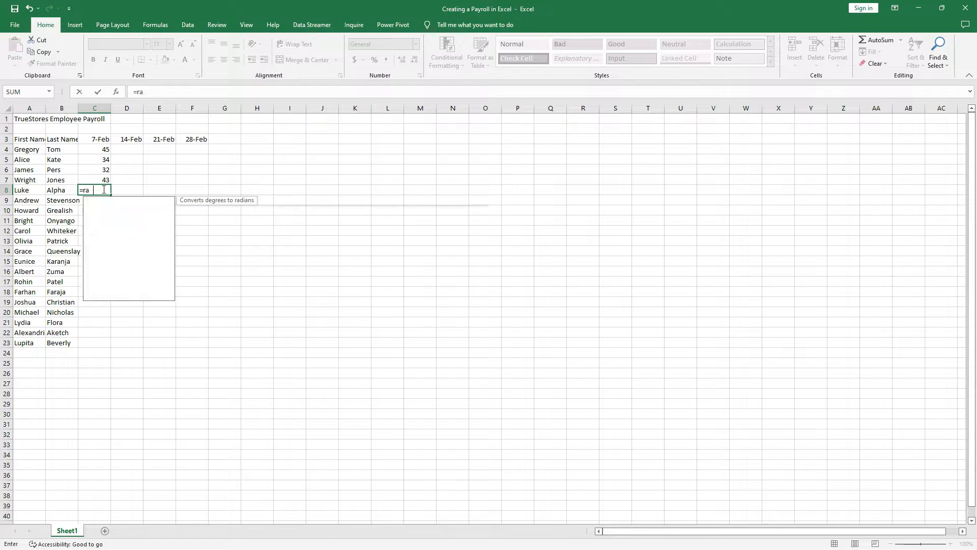
{"action": "type", "text": "nd"}
{"action": "left_click", "coordinate": [123, 210]}
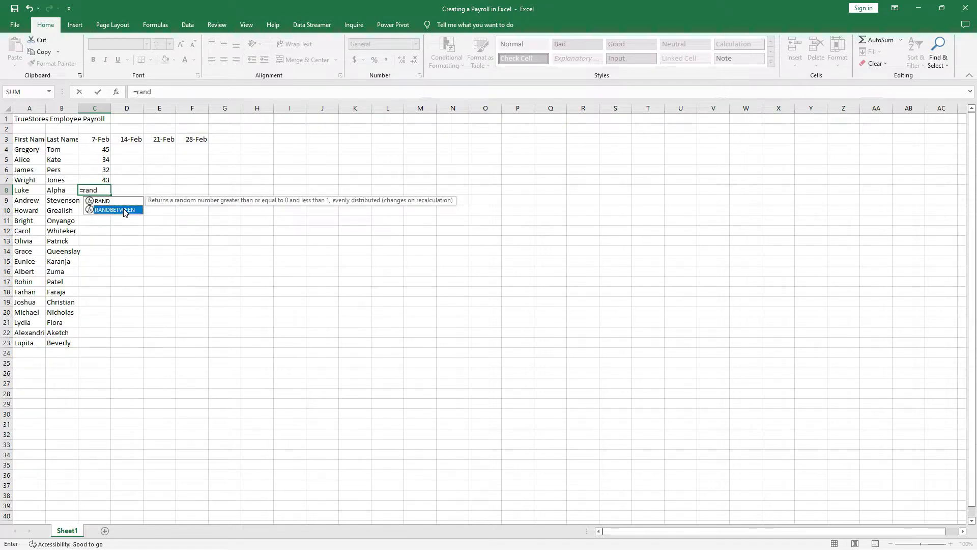
{"action": "double_click", "coordinate": [125, 210]}
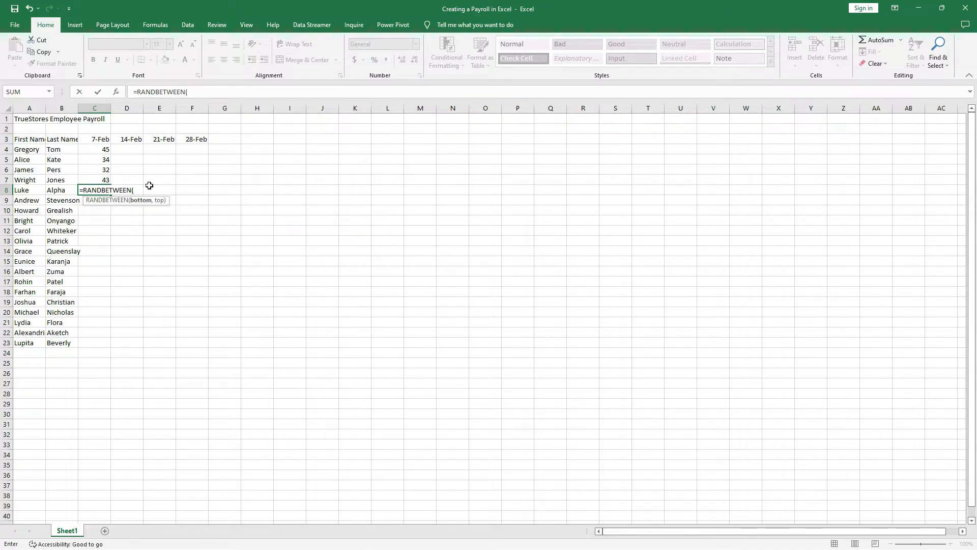
{"action": "type", "text": "35,45"}
{"action": "key", "text": "BackSpace"}
{"action": "type", "text": "6)"}
{"action": "key", "text": "Return"}
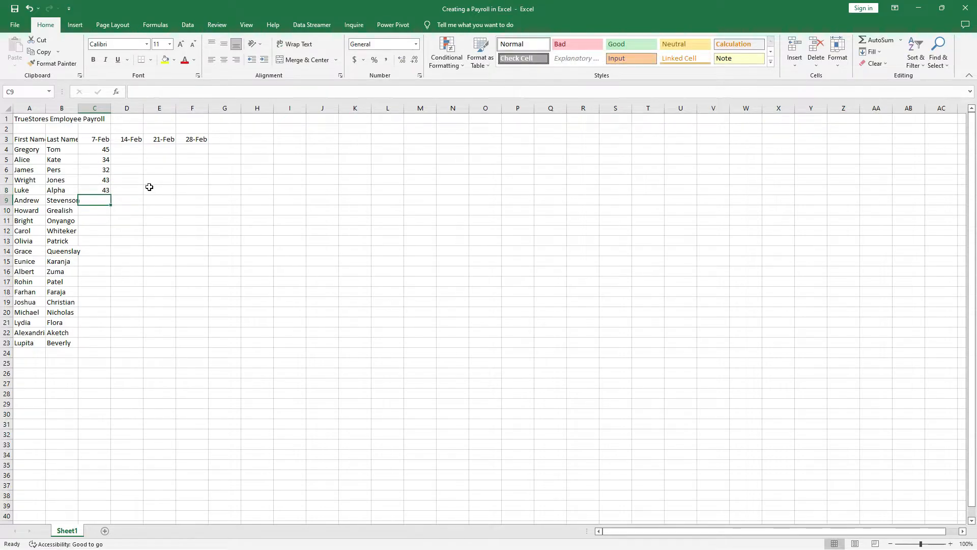
{"action": "left_click", "coordinate": [107, 191]}
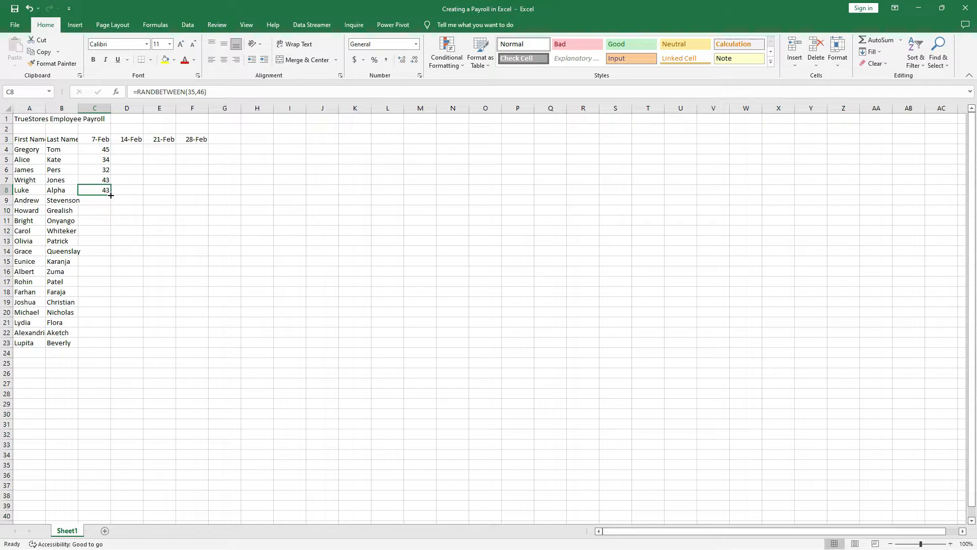
{"action": "left_click_drag", "start_coordinate": [111, 196], "coordinate": [112, 226]}
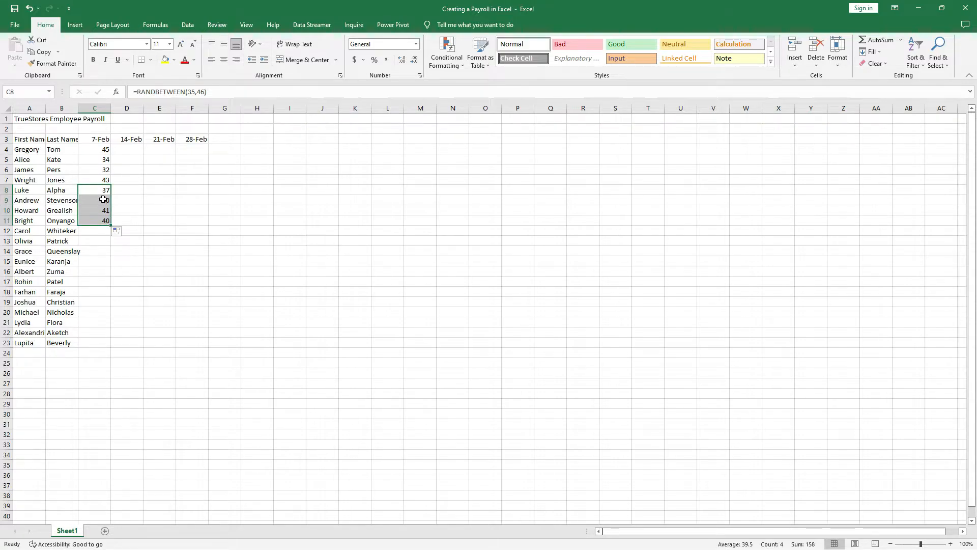
Step: Enter 23 in C12 and 41 in C13 of the 7-Feb column
{"action": "left_click", "coordinate": [103, 233]}
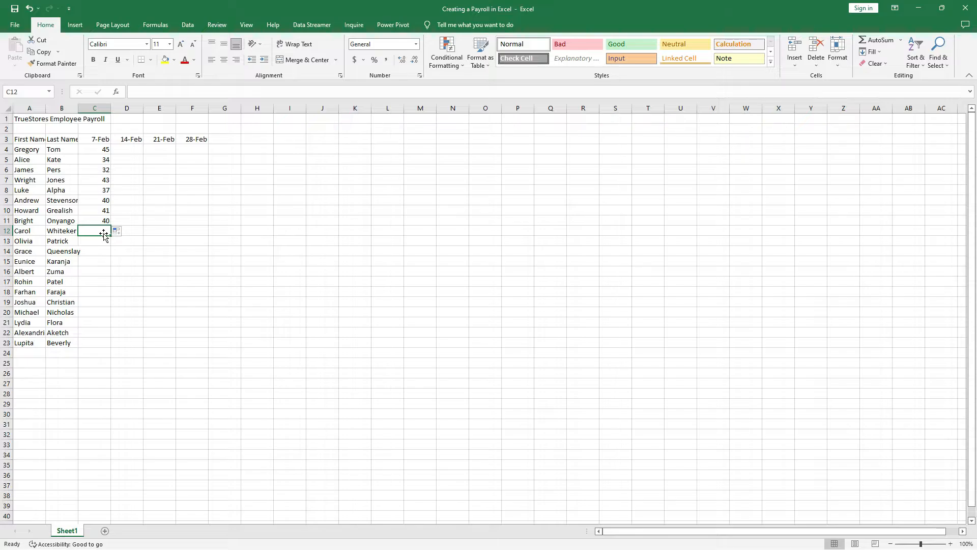
{"action": "type", "text": "23"}
{"action": "key", "text": "Return"}
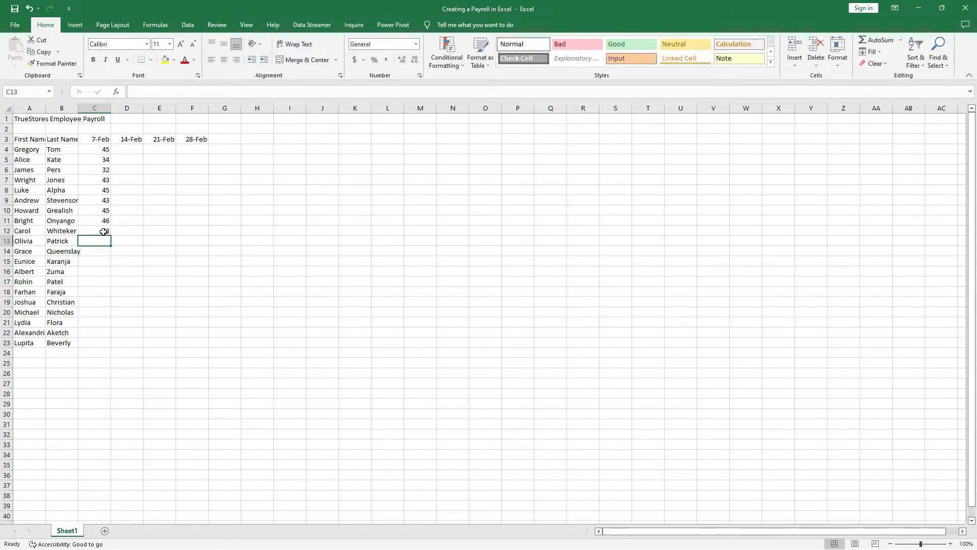
{"action": "left_click_drag", "start_coordinate": [99, 191], "coordinate": [101, 233]}
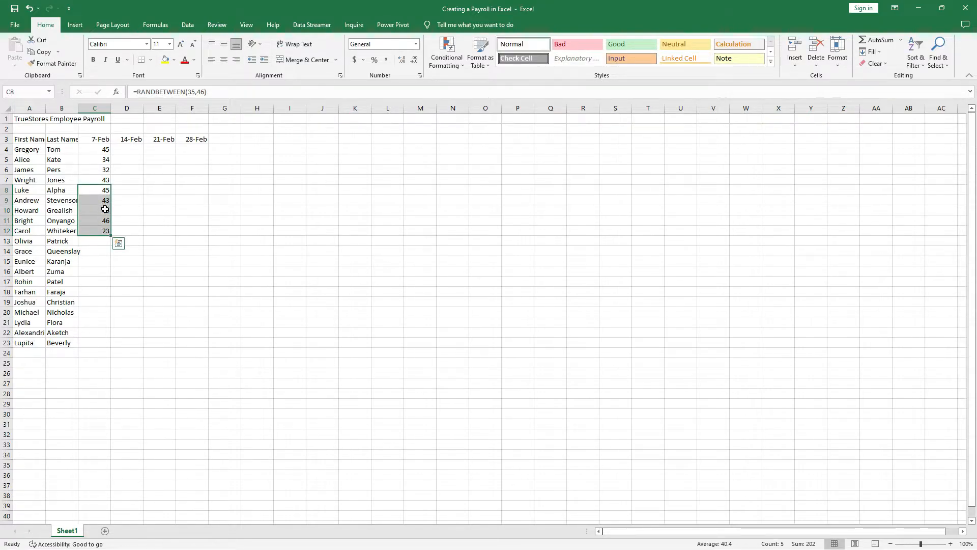
{"action": "left_click", "coordinate": [98, 243]}
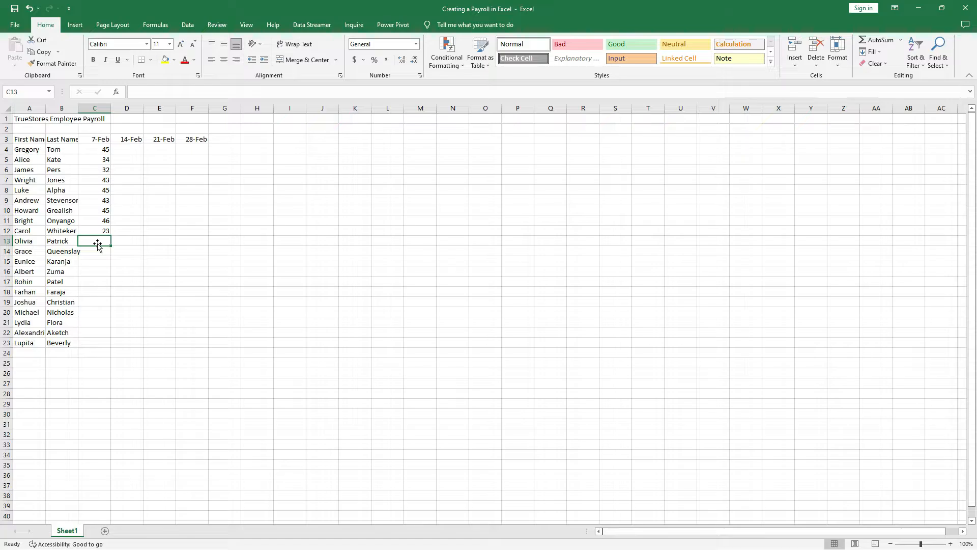
{"action": "type", "text": "41"}
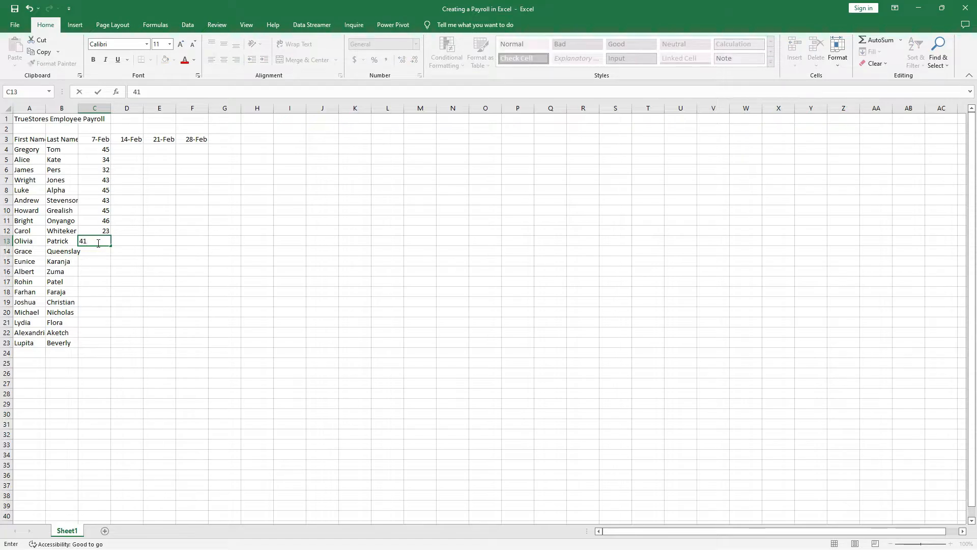
{"action": "key", "text": "Return"}
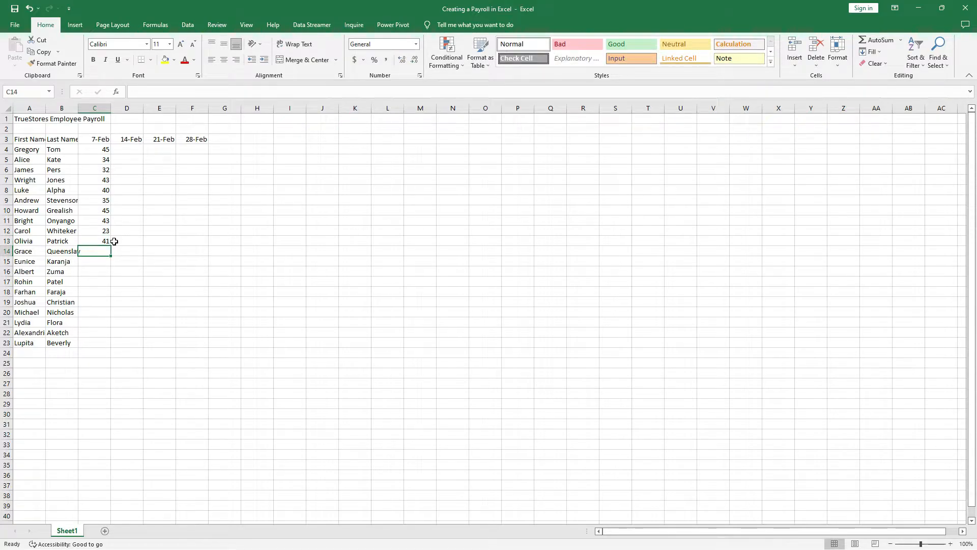
{"action": "left_click_drag", "start_coordinate": [101, 201], "coordinate": [98, 240]}
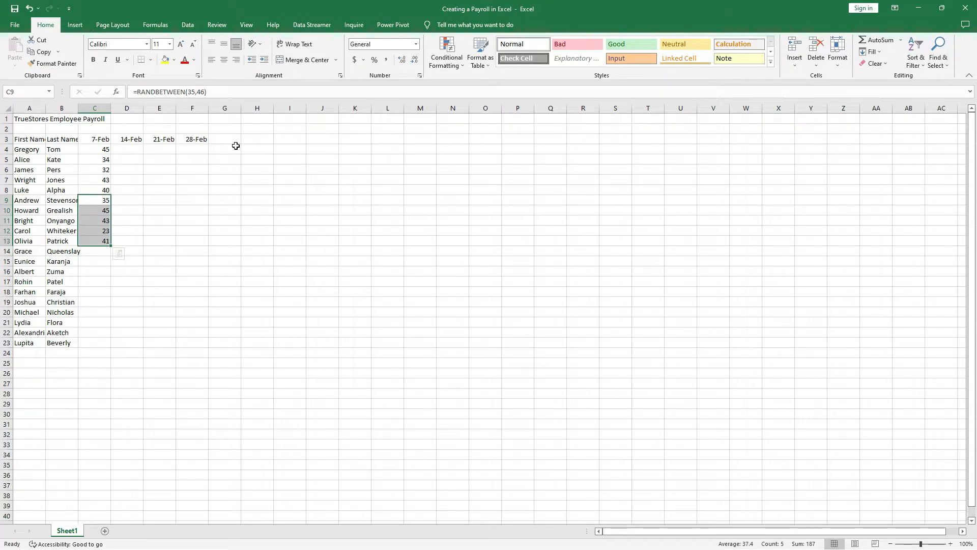
Step: Enter the formula =RAND() in G4 and fill it down through G12
{"action": "left_click_drag", "start_coordinate": [233, 151], "coordinate": [371, 355]}
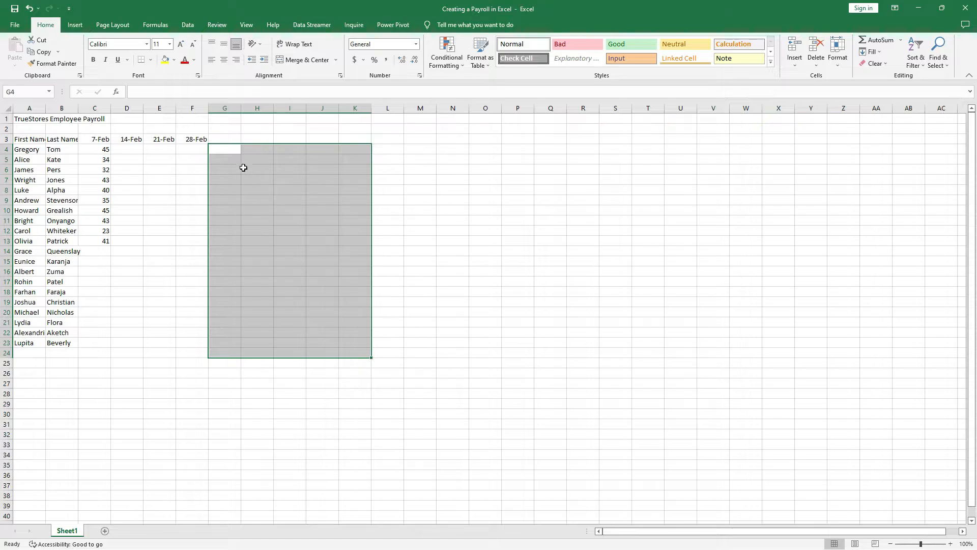
{"action": "left_click", "coordinate": [230, 151]}
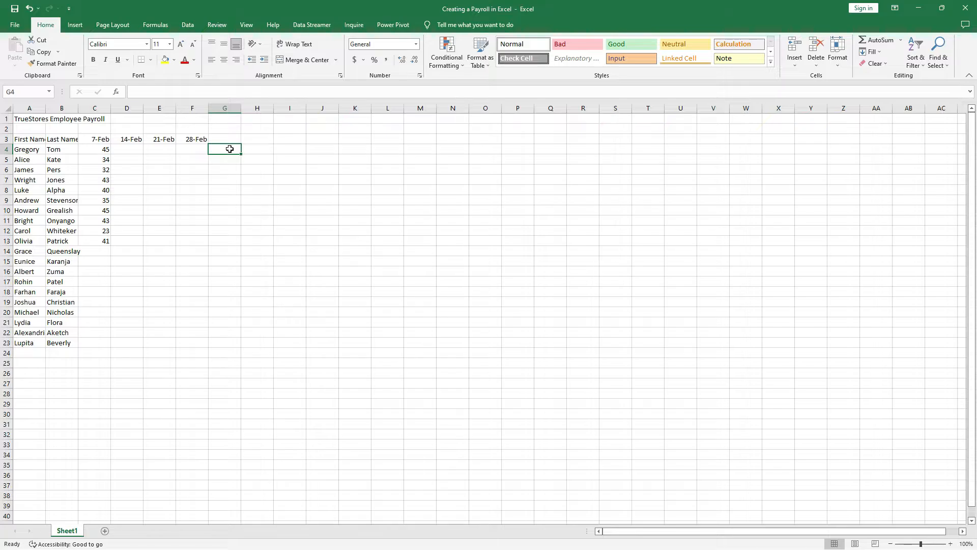
{"action": "type", "text": "=rand"}
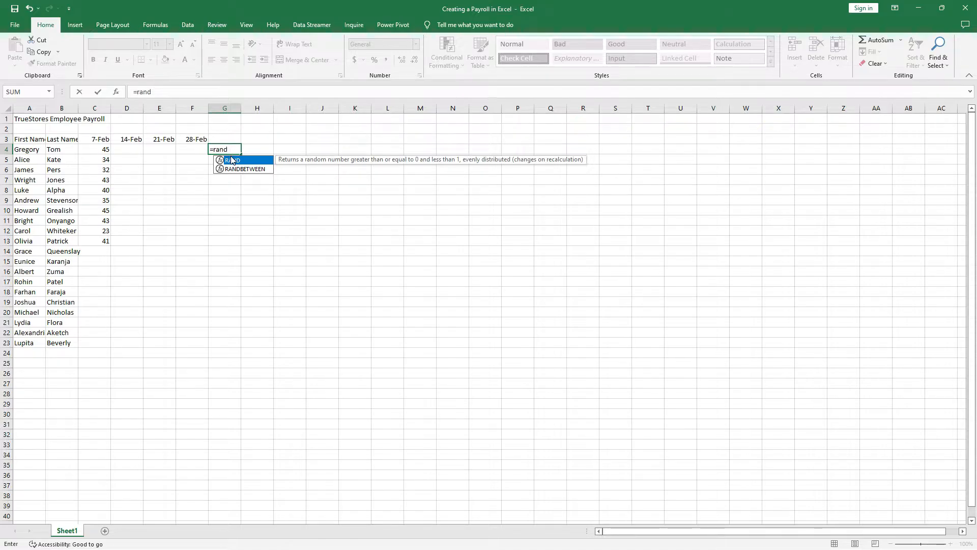
{"action": "double_click", "coordinate": [233, 160]}
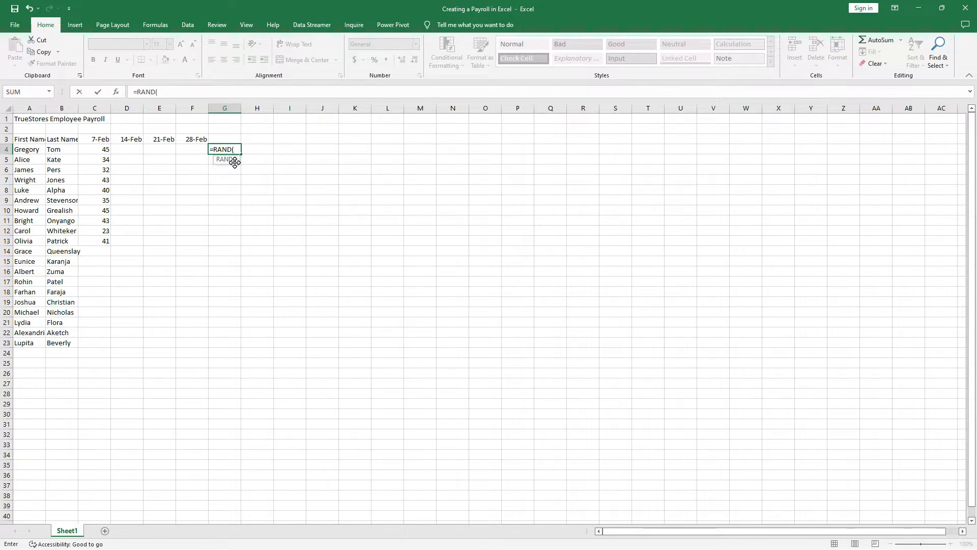
{"action": "key", "text": "BackSpace"}
{"action": "key", "text": "Return"}
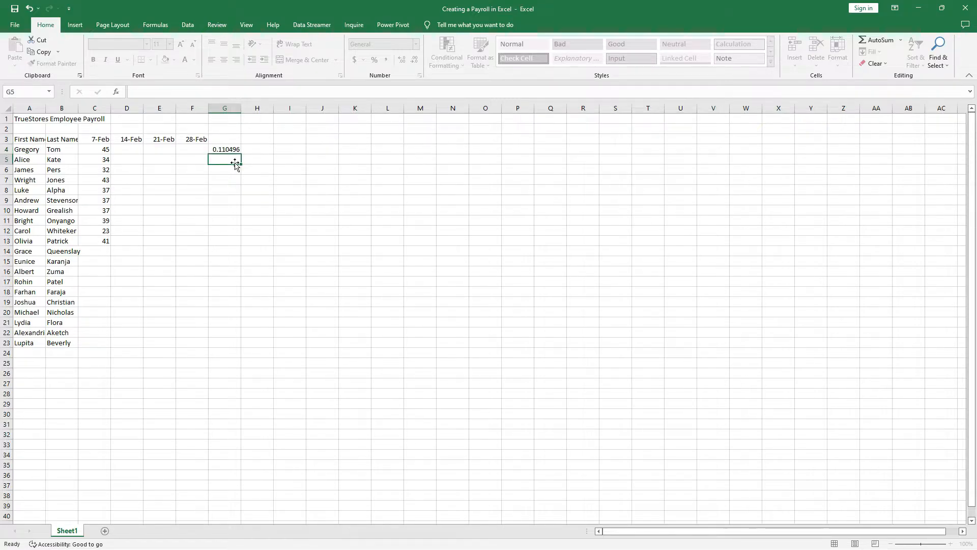
{"action": "left_click", "coordinate": [227, 149]}
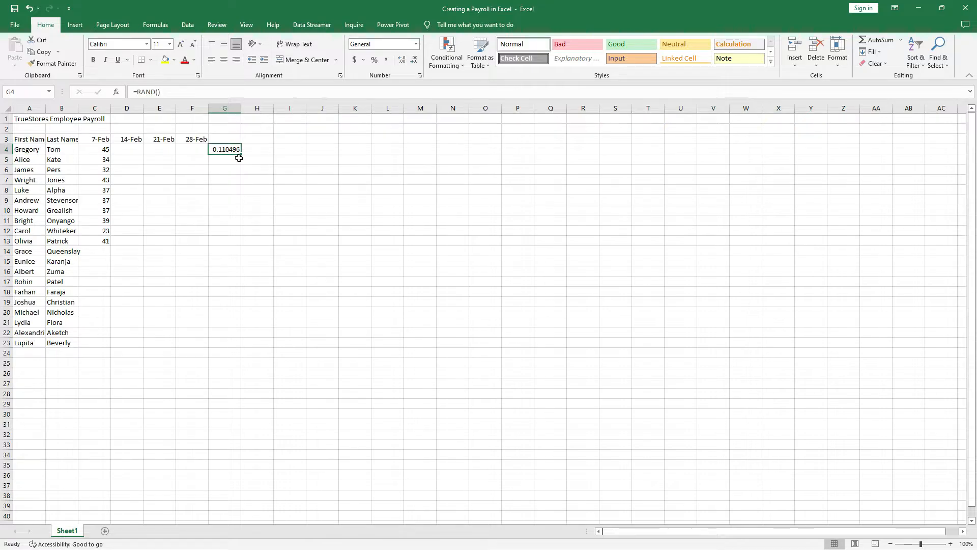
{"action": "left_click_drag", "start_coordinate": [241, 154], "coordinate": [240, 237]}
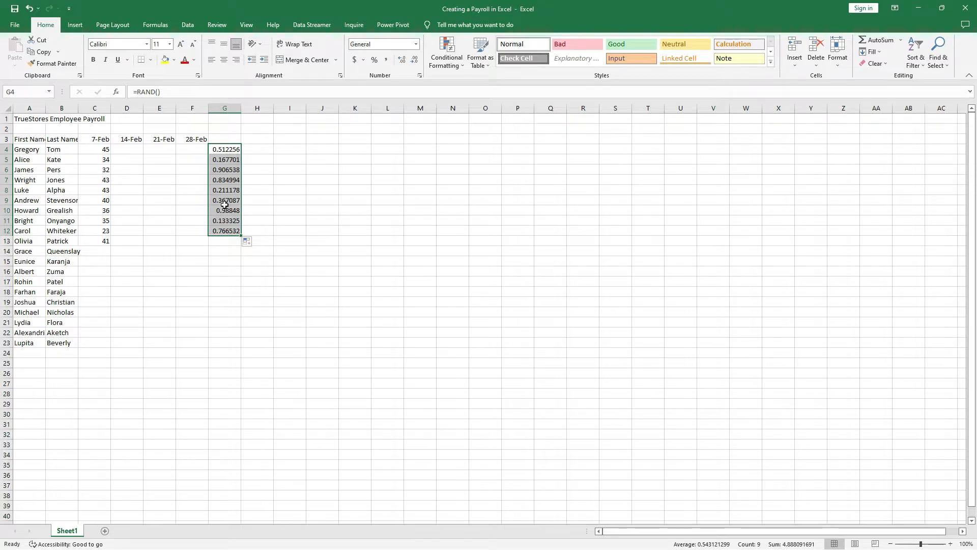
Step: Clear the random number formula from G4
{"action": "left_click", "coordinate": [223, 149]}
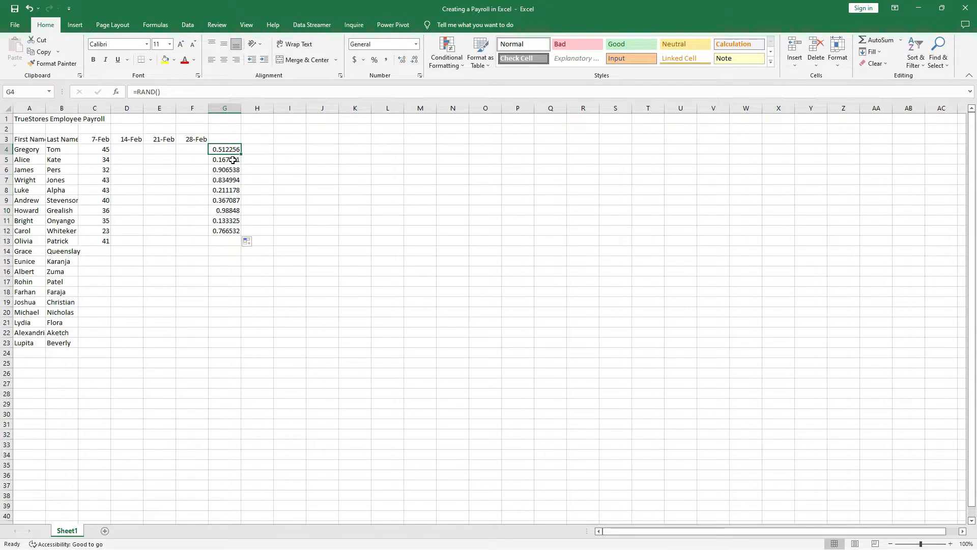
{"action": "key", "text": "Delete"}
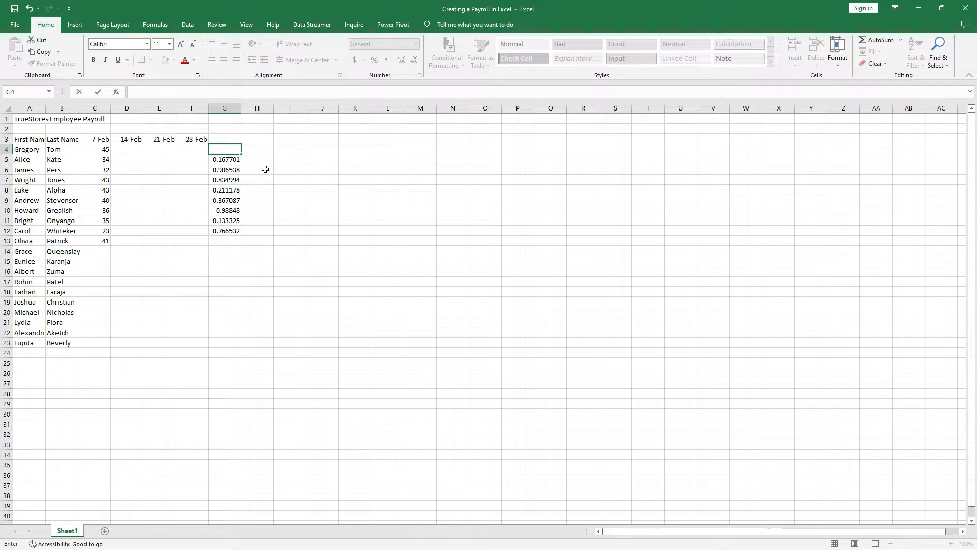
{"action": "key", "text": "Down"}
{"action": "left_click", "coordinate": [227, 147]}
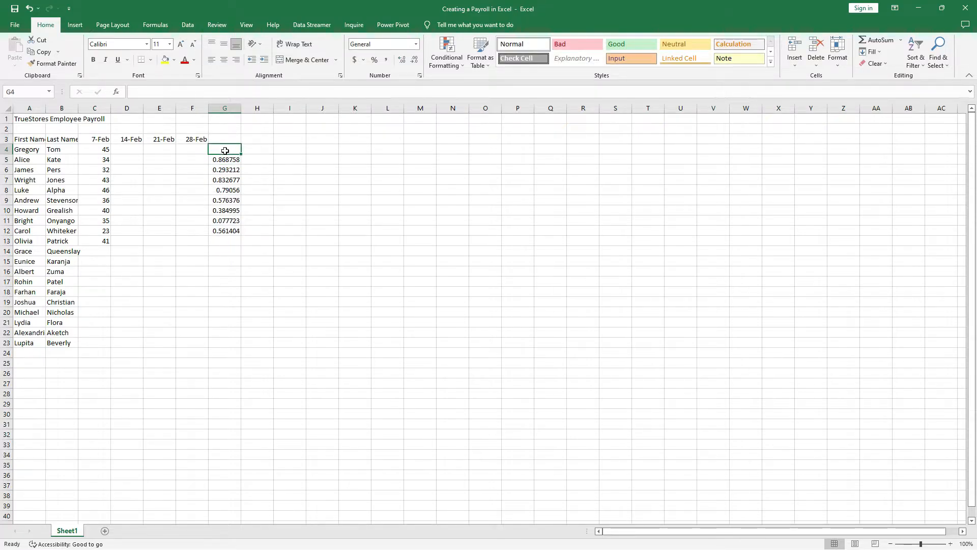
Step: Enter the formula =RANDBETWEEN(35,46) in G4 and fill it down through G23
{"action": "type", "text": "="}
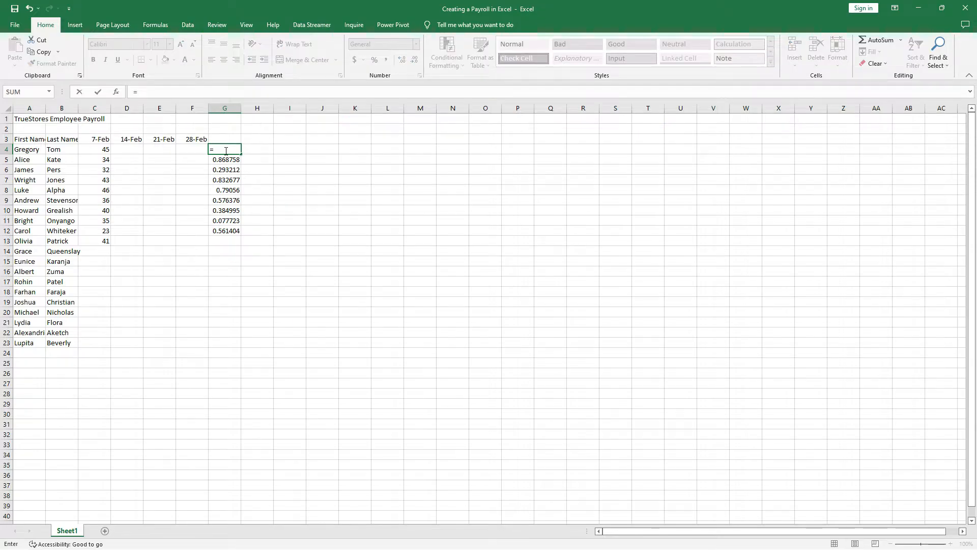
{"action": "type", "text": "randb"}
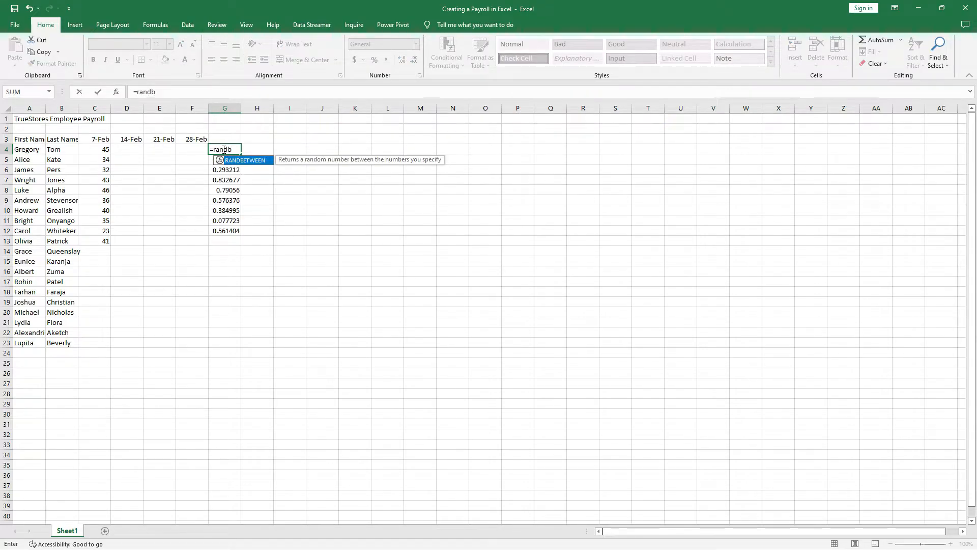
{"action": "double_click", "coordinate": [239, 160]}
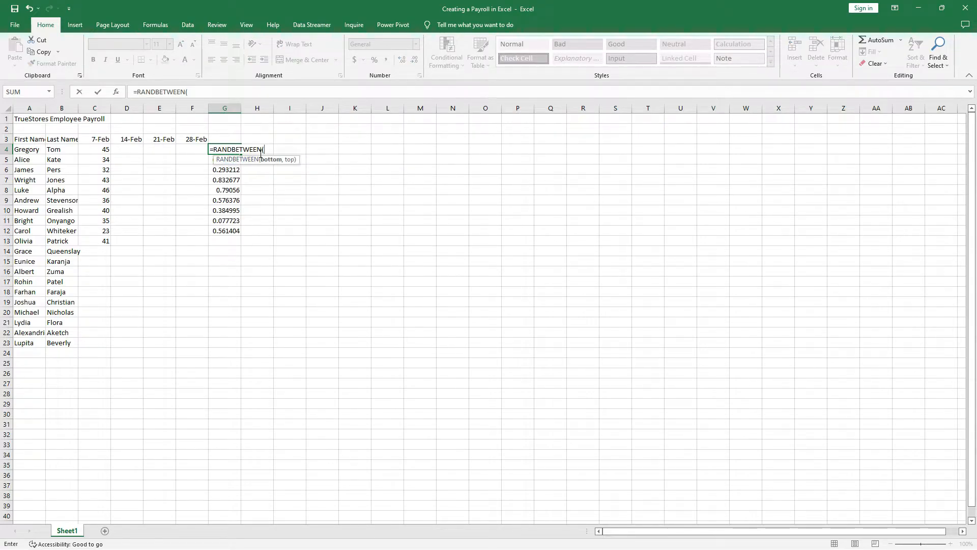
{"action": "type", "text": "35"}
{"action": "type", "text": "4"}
{"action": "key", "text": "BackSpace"}
{"action": "key", "text": "BackSpace"}
{"action": "type", "text": ","}
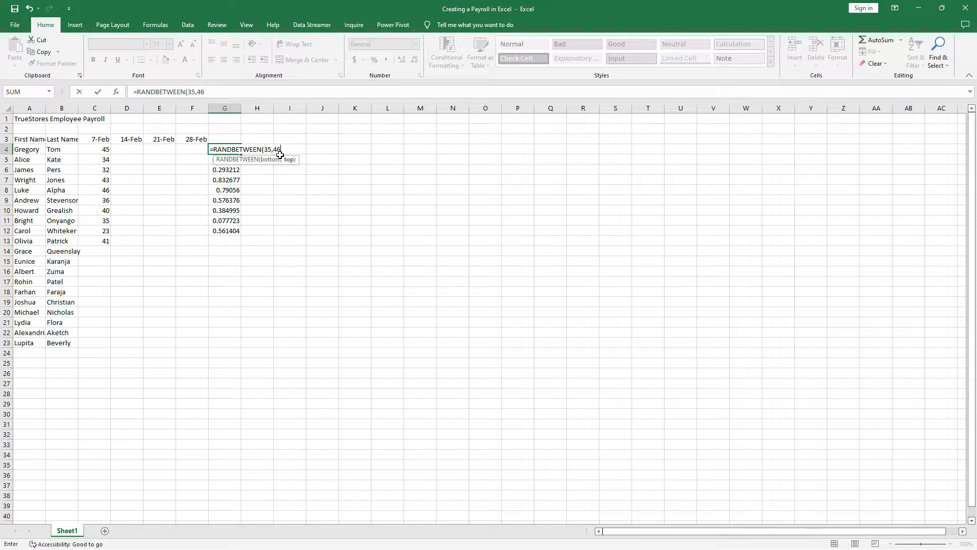
{"action": "type", "text": "46)"}
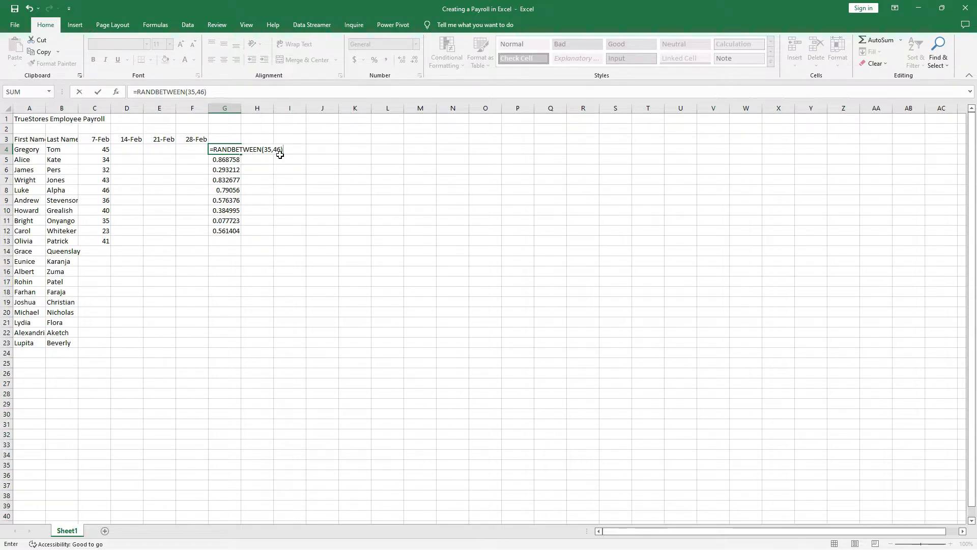
{"action": "key", "text": "Return"}
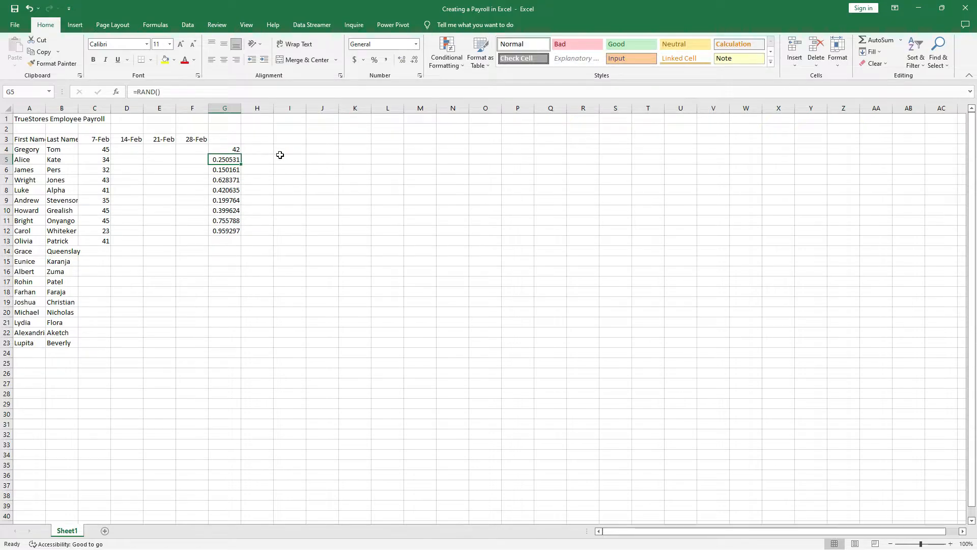
{"action": "left_click", "coordinate": [234, 149]}
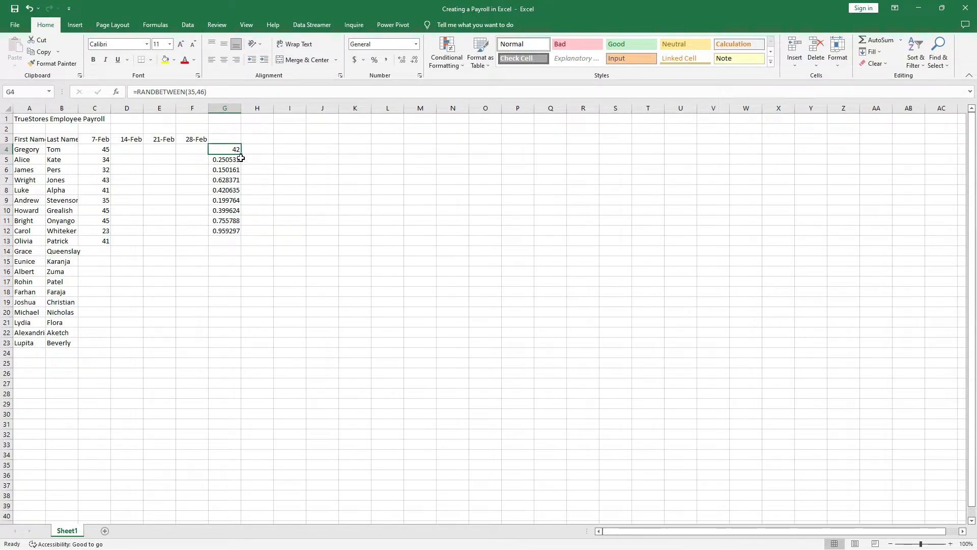
{"action": "left_click_drag", "start_coordinate": [242, 155], "coordinate": [244, 348]}
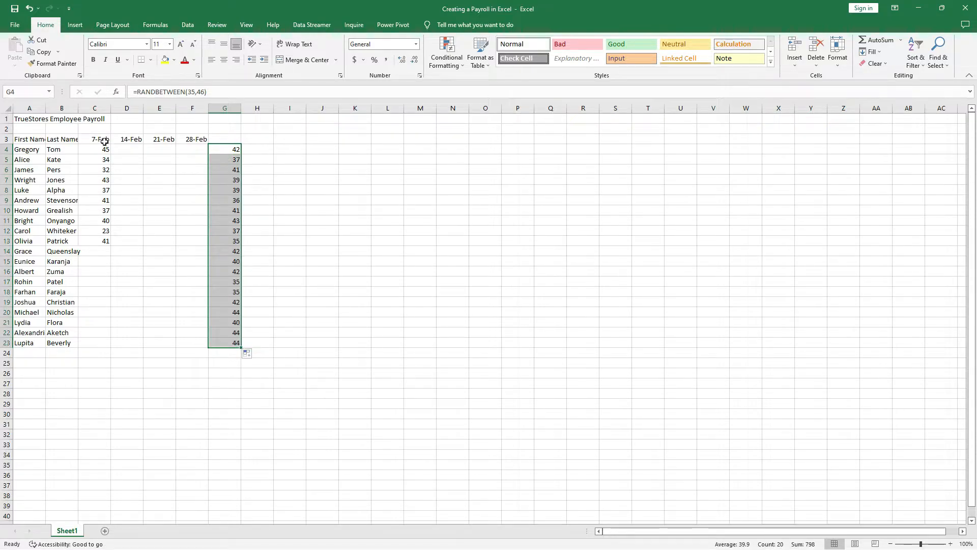
Step: Fill the RANDBETWEEN formulas in G4:G23 across through column J, giving one column for each of the four February weeks
{"action": "left_click", "coordinate": [100, 108]}
{"action": "left_click", "coordinate": [128, 107]}
{"action": "left_click", "coordinate": [159, 108]}
{"action": "left_click", "coordinate": [188, 105]}
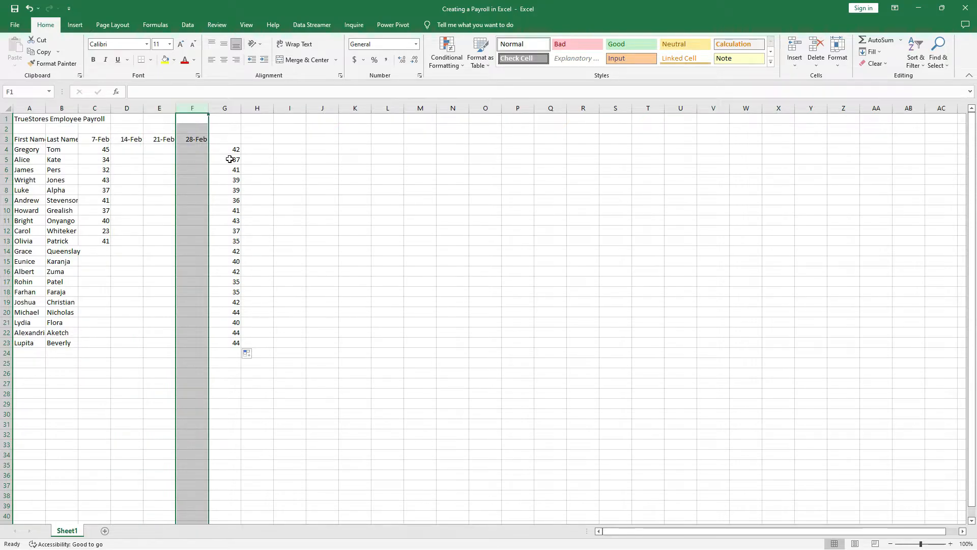
{"action": "left_click_drag", "start_coordinate": [229, 151], "coordinate": [327, 345]}
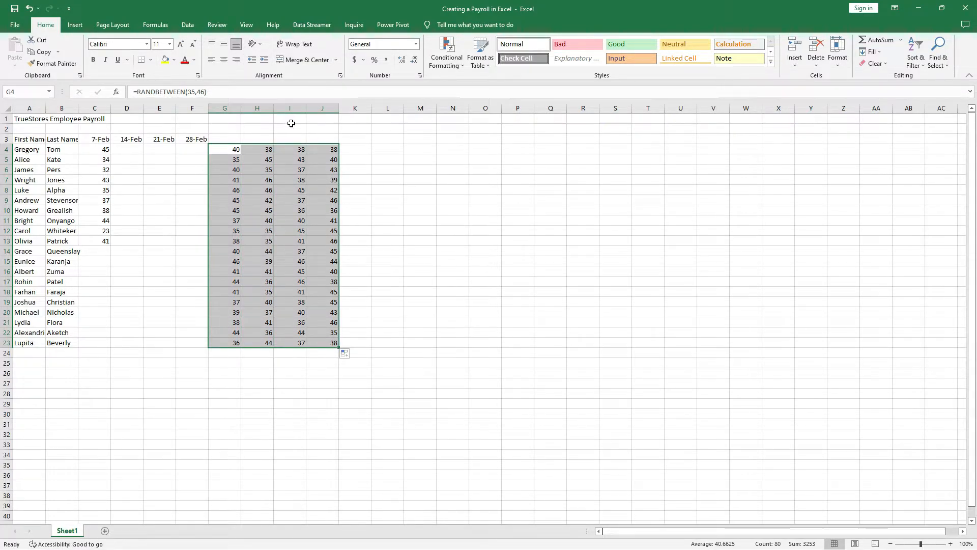
Step: Copy the random numbers in G4:J23 and paste them as values only into the weekly columns starting at C4
{"action": "right_click", "coordinate": [231, 150]}
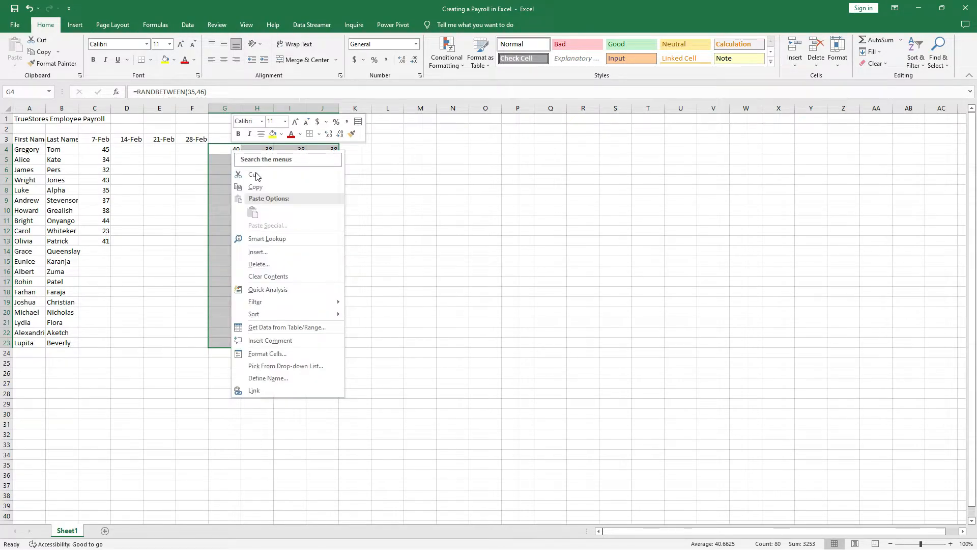
{"action": "left_click", "coordinate": [256, 188]}
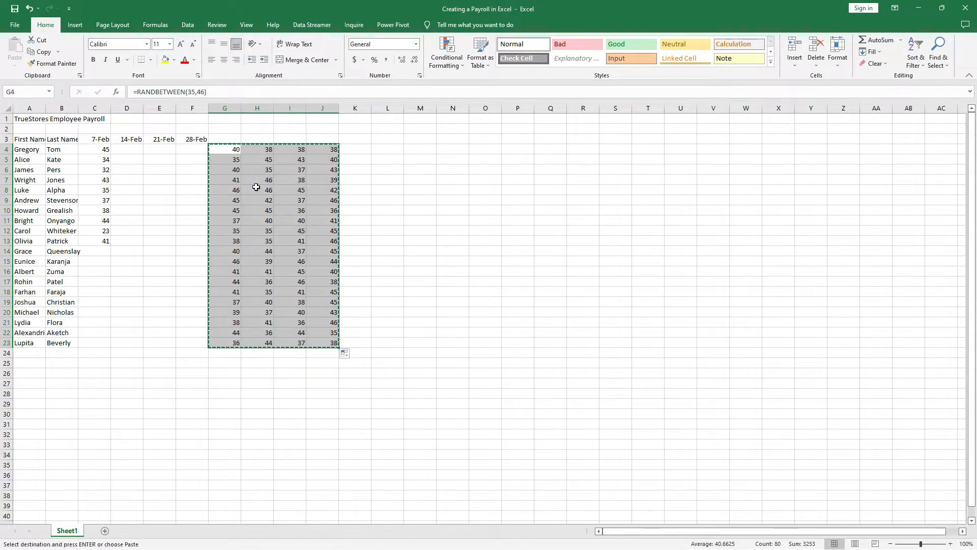
{"action": "left_click", "coordinate": [96, 150]}
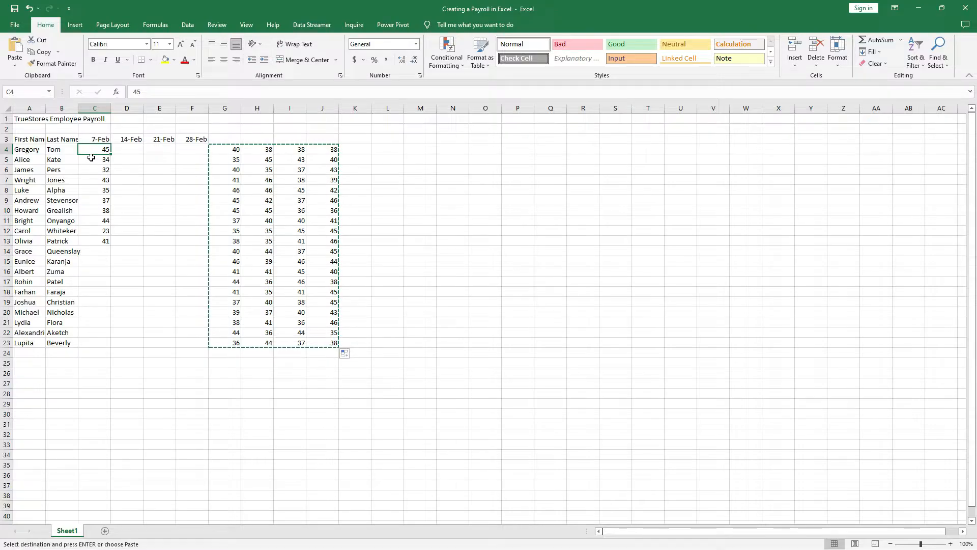
{"action": "right_click", "coordinate": [95, 151]}
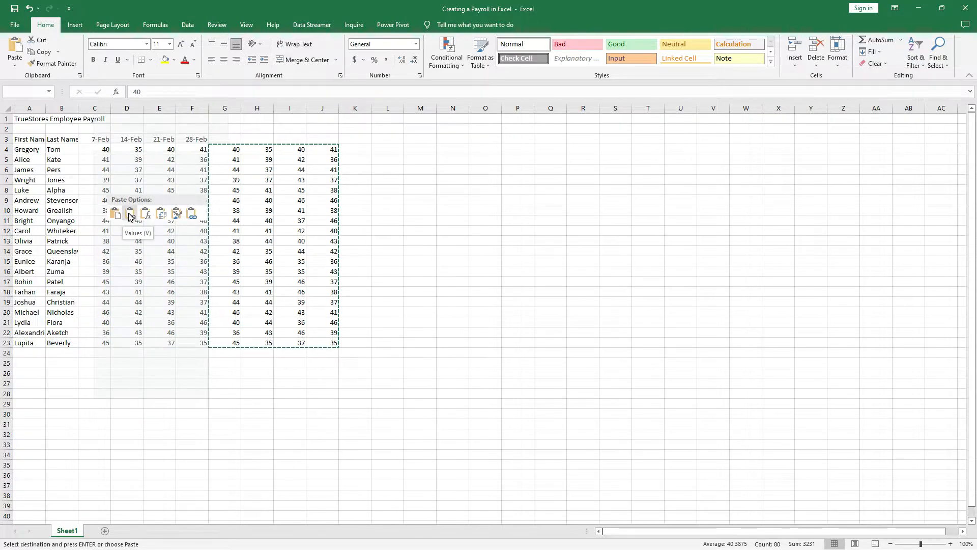
{"action": "left_click", "coordinate": [129, 217]}
{"action": "left_click", "coordinate": [136, 231]}
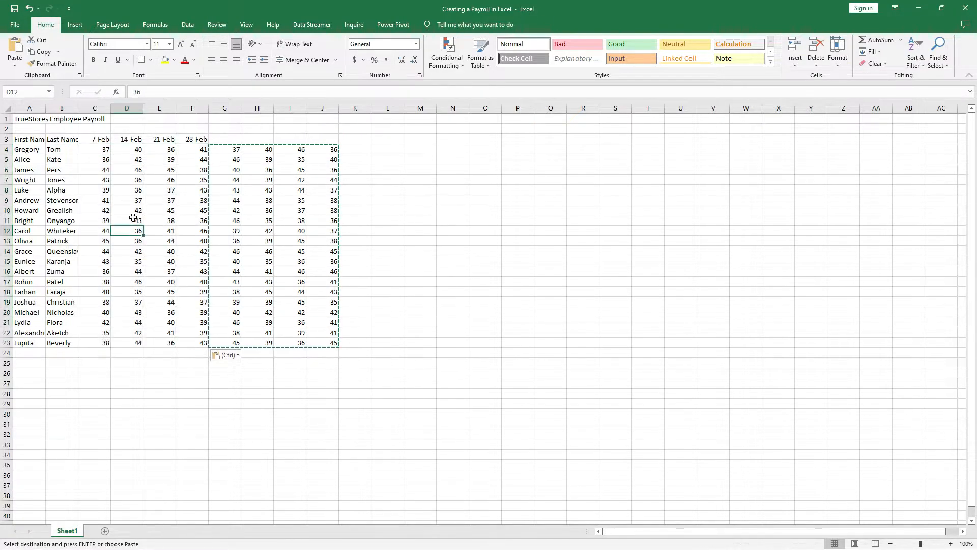
{"action": "left_click", "coordinate": [96, 152]}
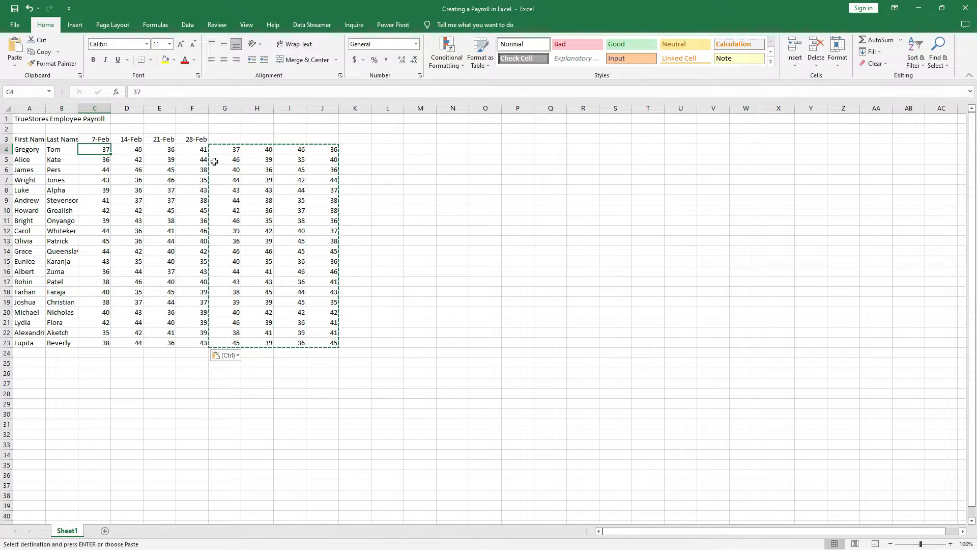
Step: Copy G4:J23 and paste it with its formulas starting at L4
{"action": "left_click_drag", "start_coordinate": [225, 149], "coordinate": [325, 341]}
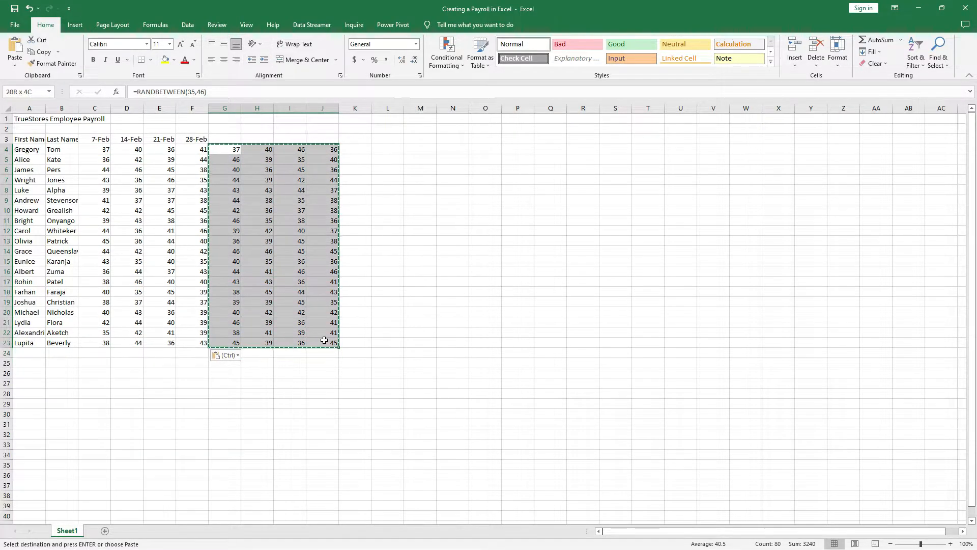
{"action": "right_click", "coordinate": [229, 150]}
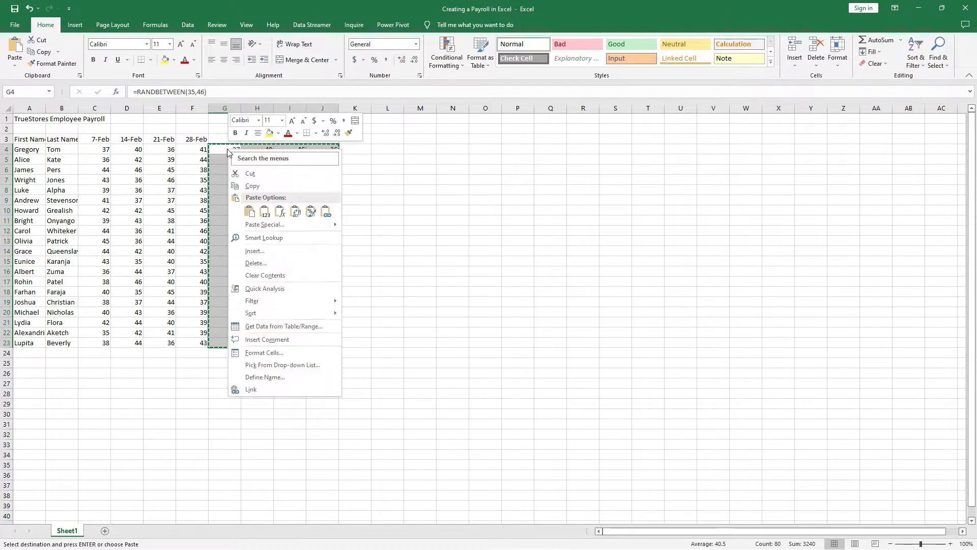
{"action": "left_click", "coordinate": [258, 186]}
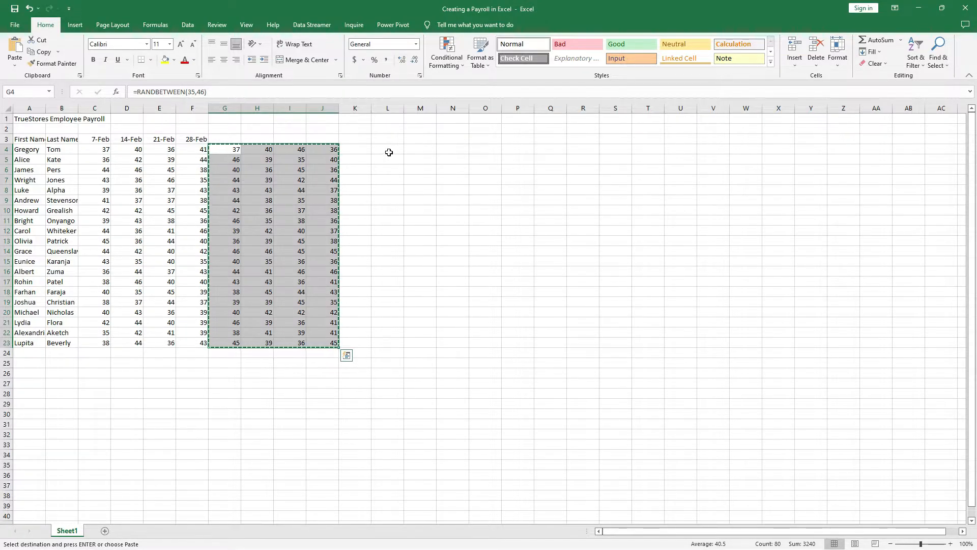
{"action": "left_click", "coordinate": [386, 150]}
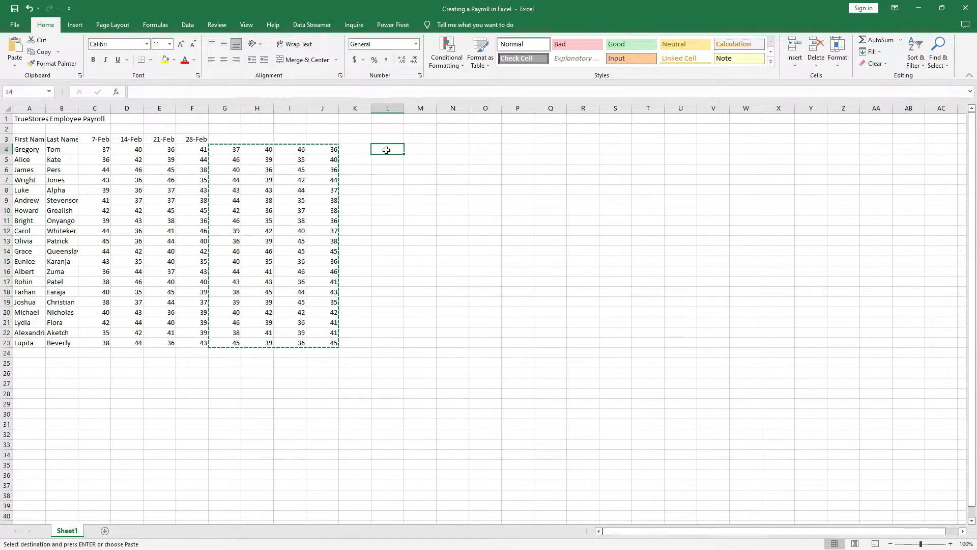
{"action": "right_click", "coordinate": [387, 150]}
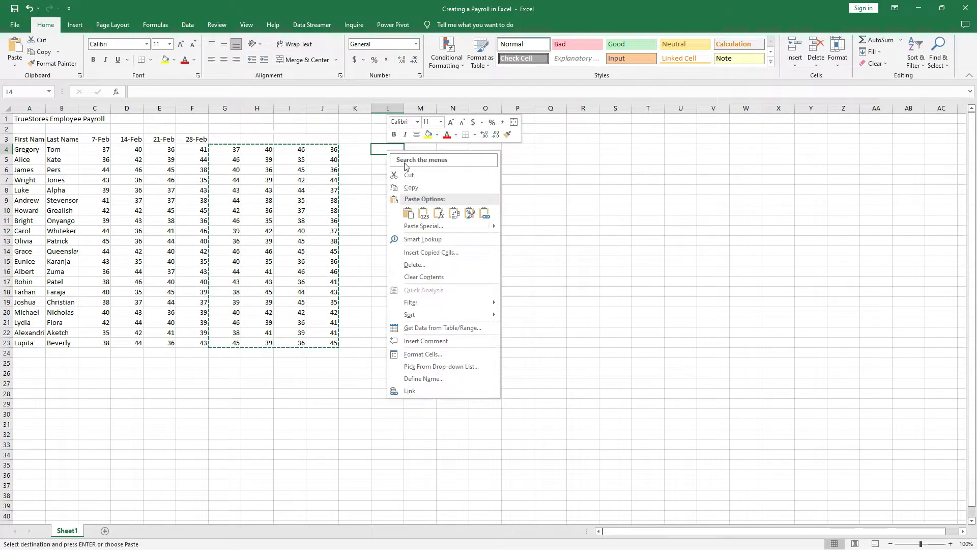
{"action": "left_click", "coordinate": [408, 214]}
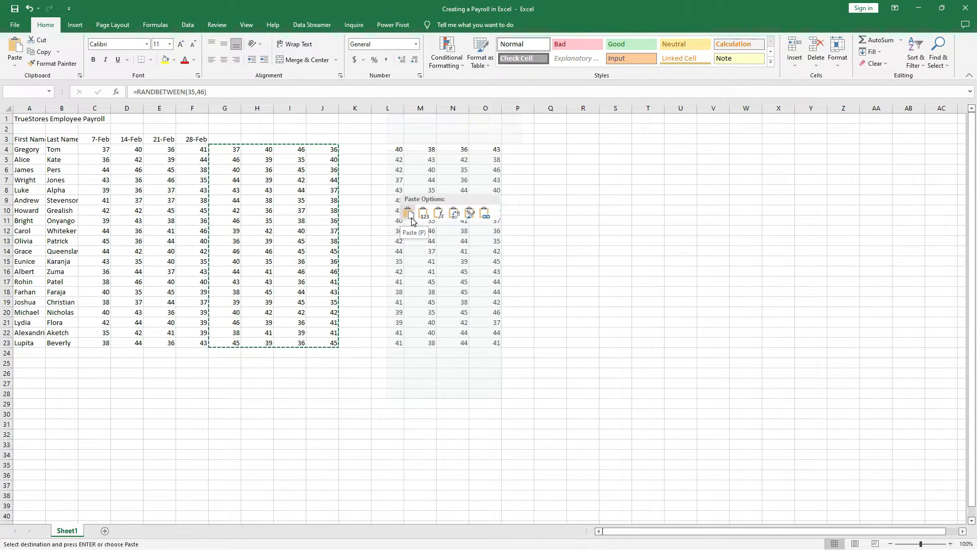
{"action": "left_click", "coordinate": [386, 150]}
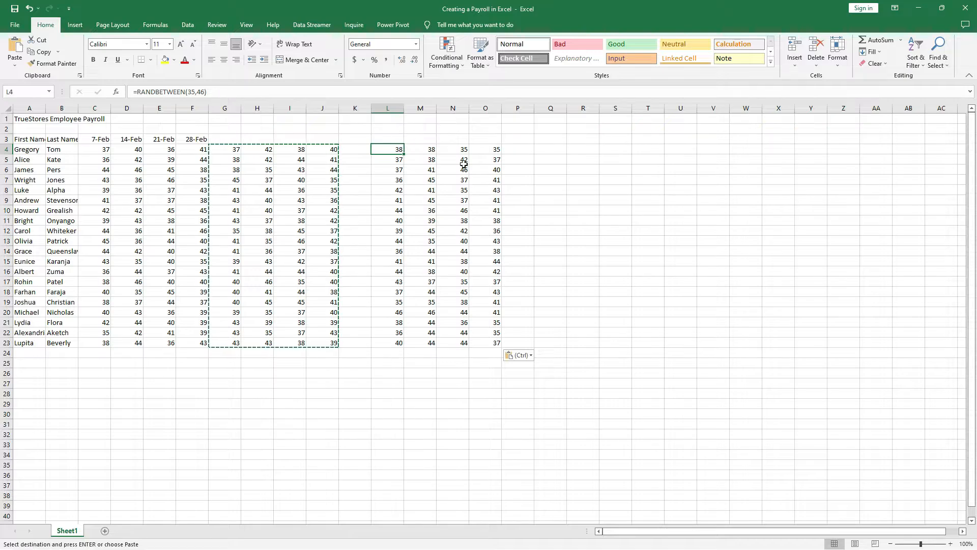
Step: Enter the test text u in Q4 to trigger a recalculation, and check the pasted value in C4
{"action": "left_click", "coordinate": [556, 149]}
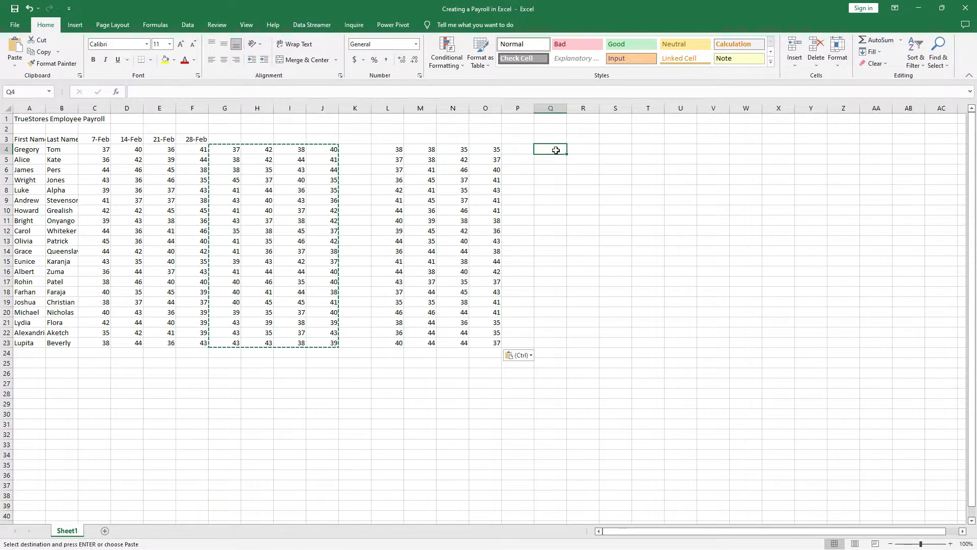
{"action": "type", "text": "u"}
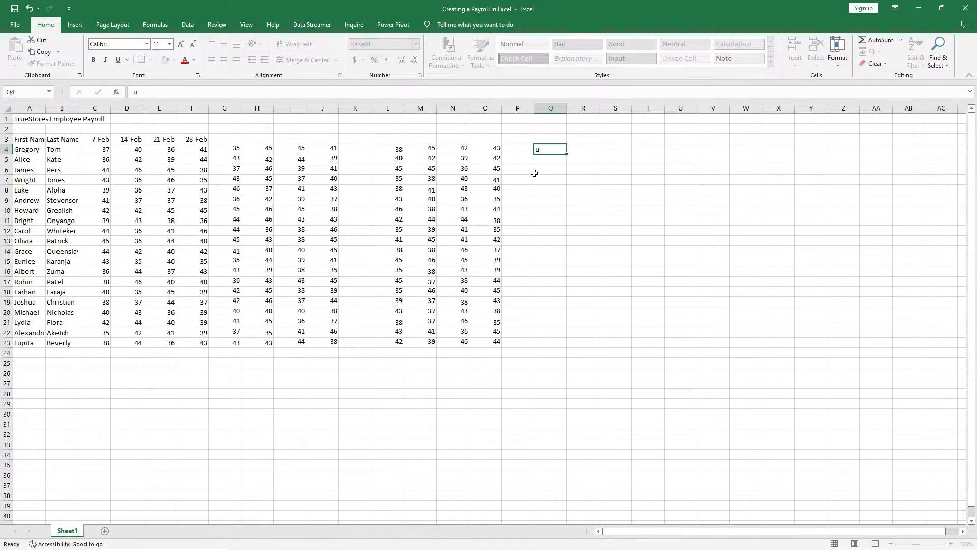
{"action": "key", "text": "Return"}
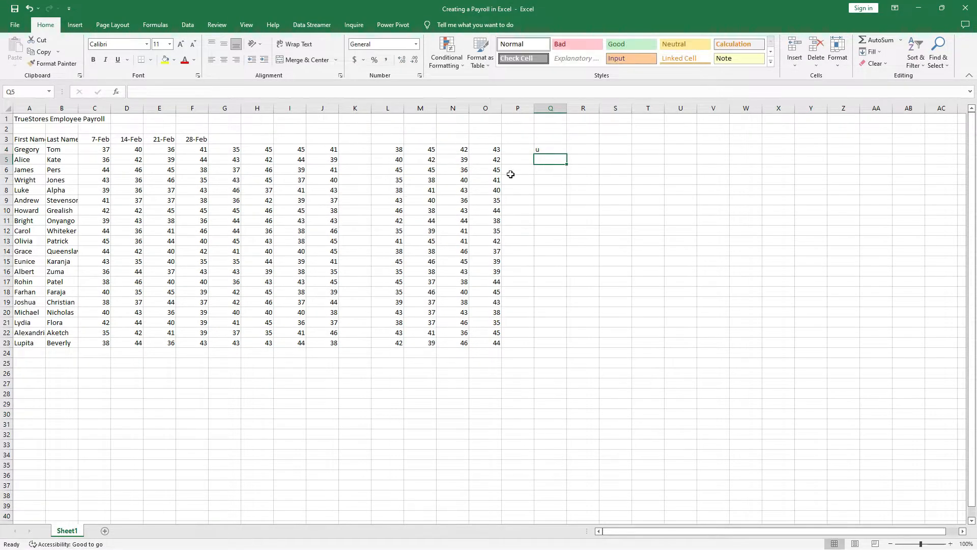
{"action": "left_click", "coordinate": [102, 148]}
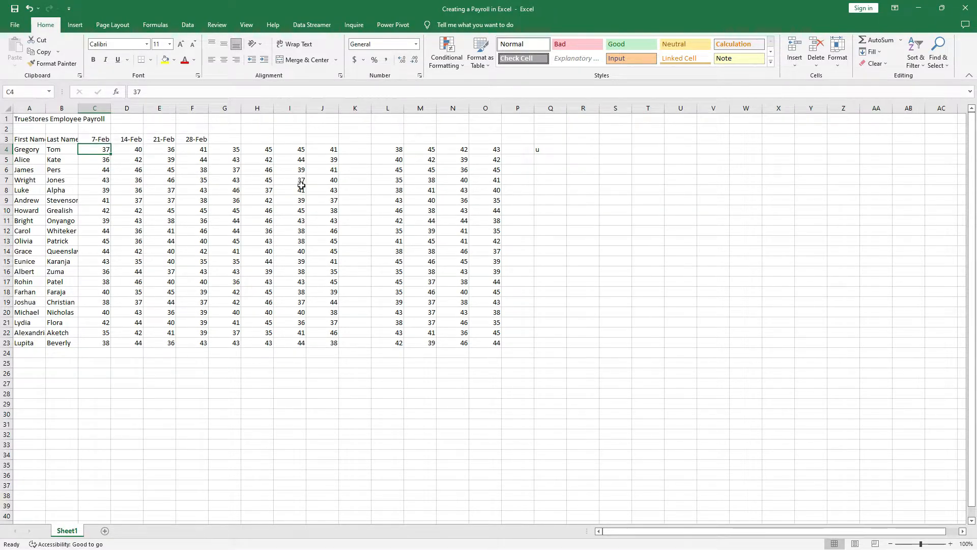
Step: Clear the contents of the helper random number range G4:O23
{"action": "left_click_drag", "start_coordinate": [224, 149], "coordinate": [491, 344]}
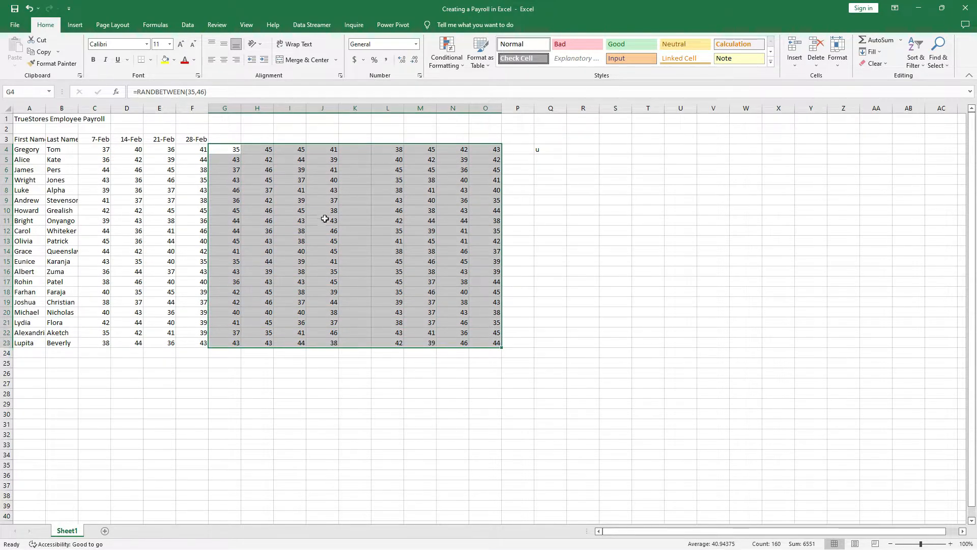
{"action": "right_click", "coordinate": [230, 149]}
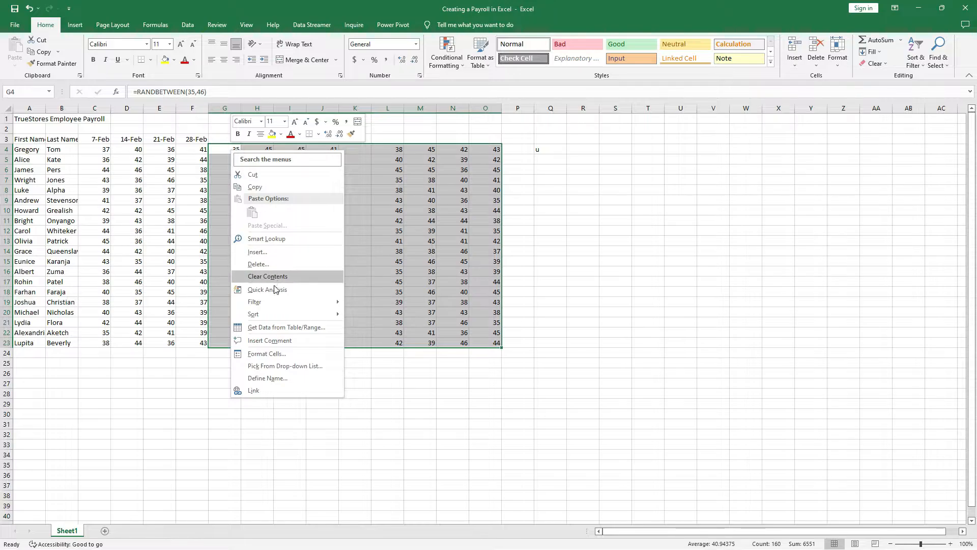
{"action": "left_click", "coordinate": [276, 278]}
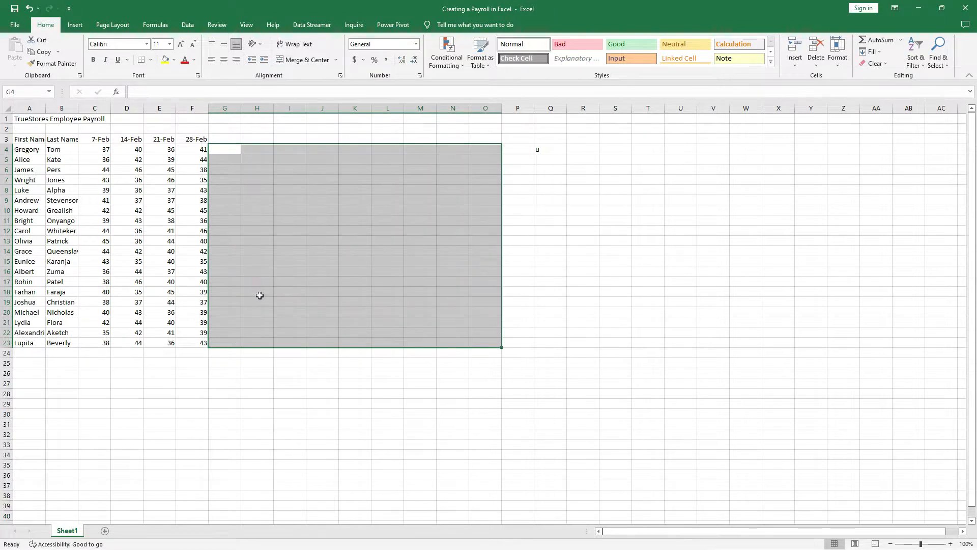
{"action": "left_click", "coordinate": [260, 294]}
Step: Enter the column header Total Hours Feb in G3
{"action": "left_click", "coordinate": [215, 140]}
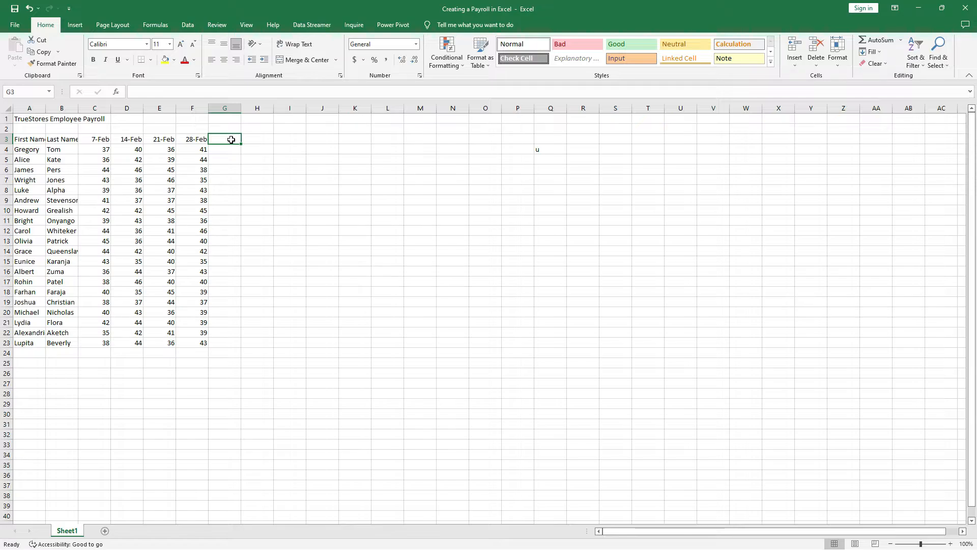
{"action": "type", "text": "T"}
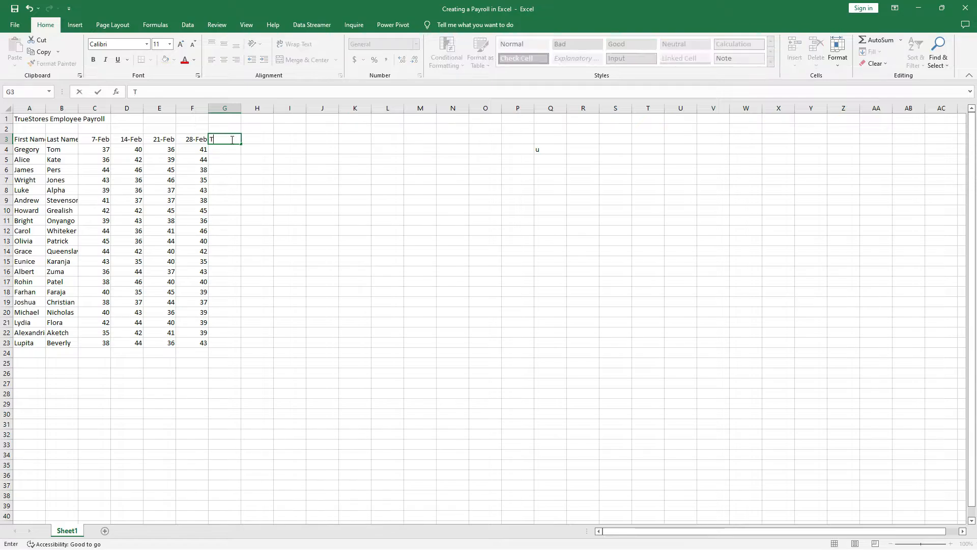
{"action": "type", "text": "otal Ho"}
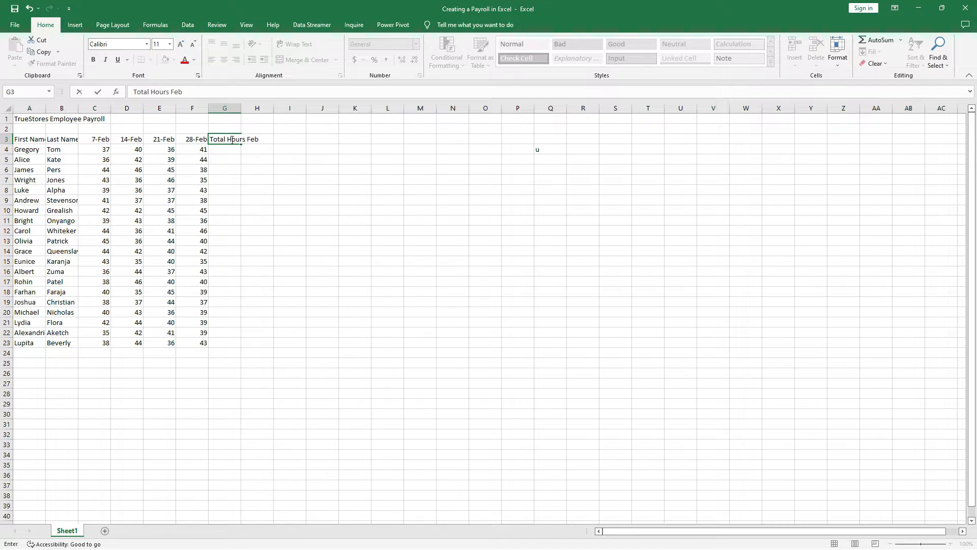
{"action": "type", "text": "urs Feb"}
{"action": "key", "text": "Return"}
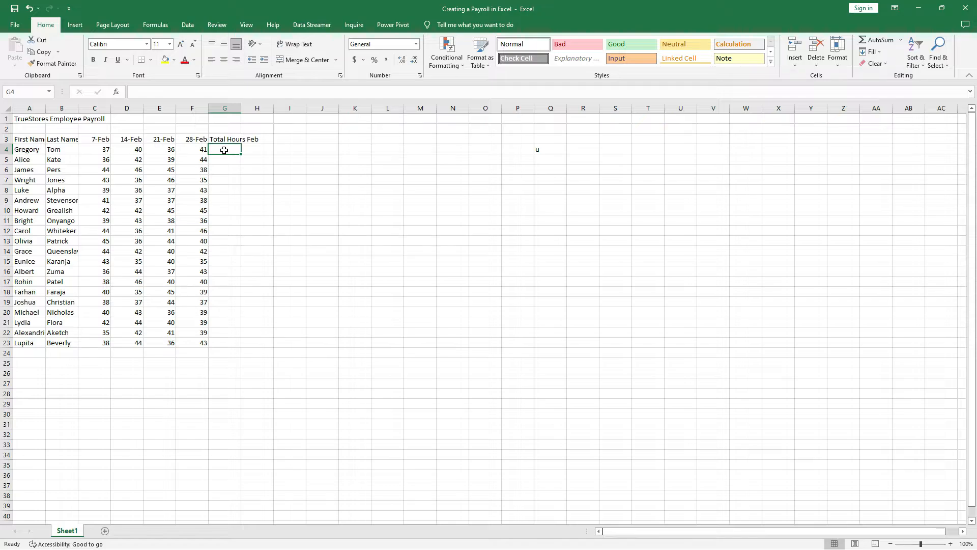
Step: Enter a SUM formula in G4 that totals the four weekly hours in C4:F4
{"action": "left_click_drag", "start_coordinate": [97, 150], "coordinate": [193, 152]}
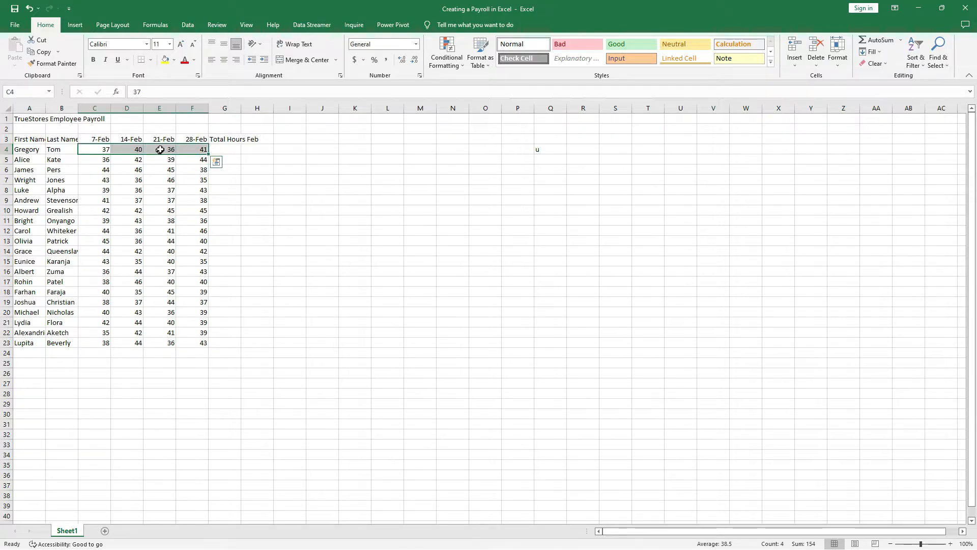
{"action": "left_click", "coordinate": [228, 150]}
{"action": "type", "text": "="}
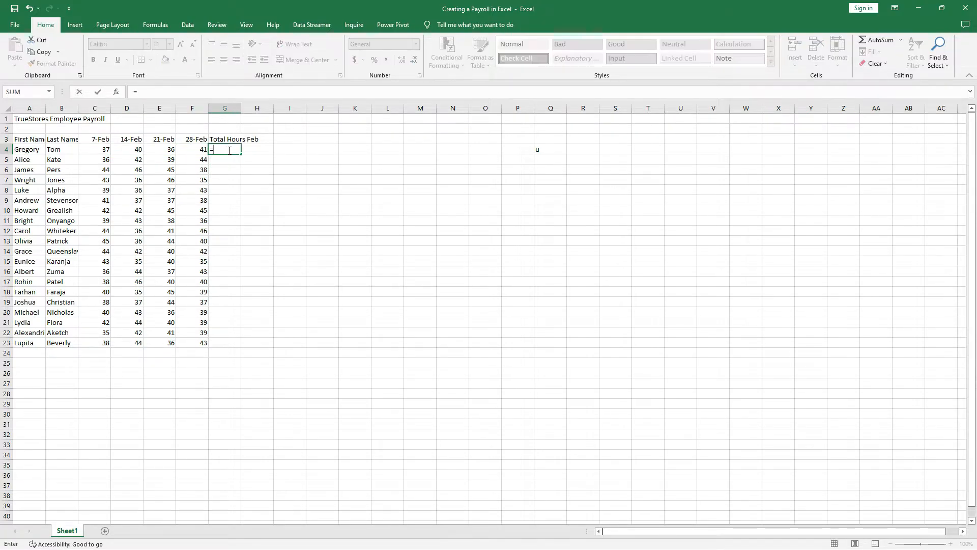
{"action": "type", "text": "sum"}
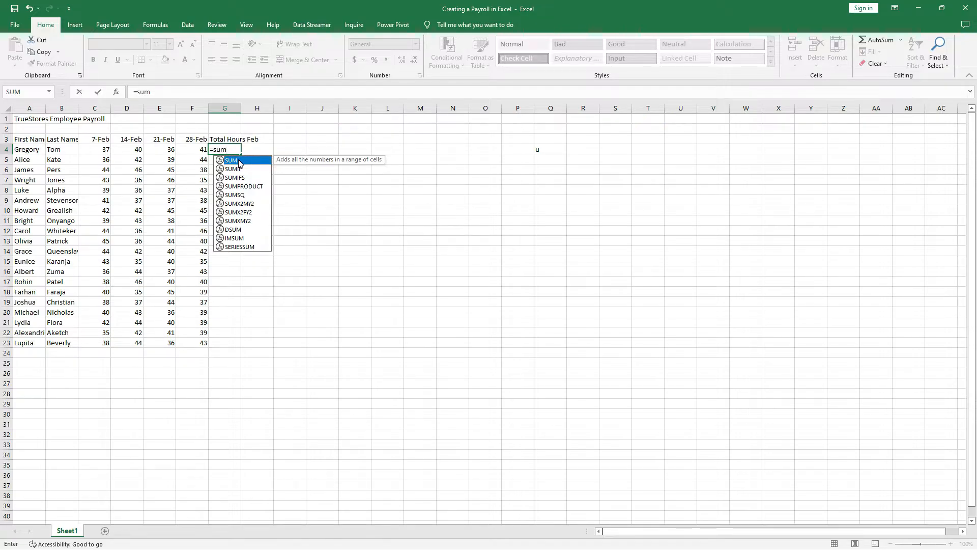
{"action": "double_click", "coordinate": [238, 161]}
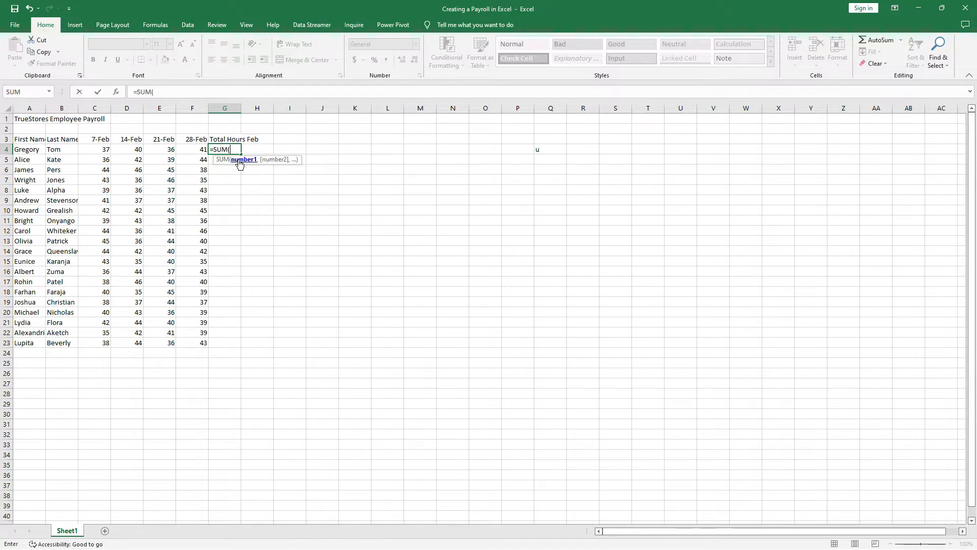
{"action": "left_click", "coordinate": [101, 149]}
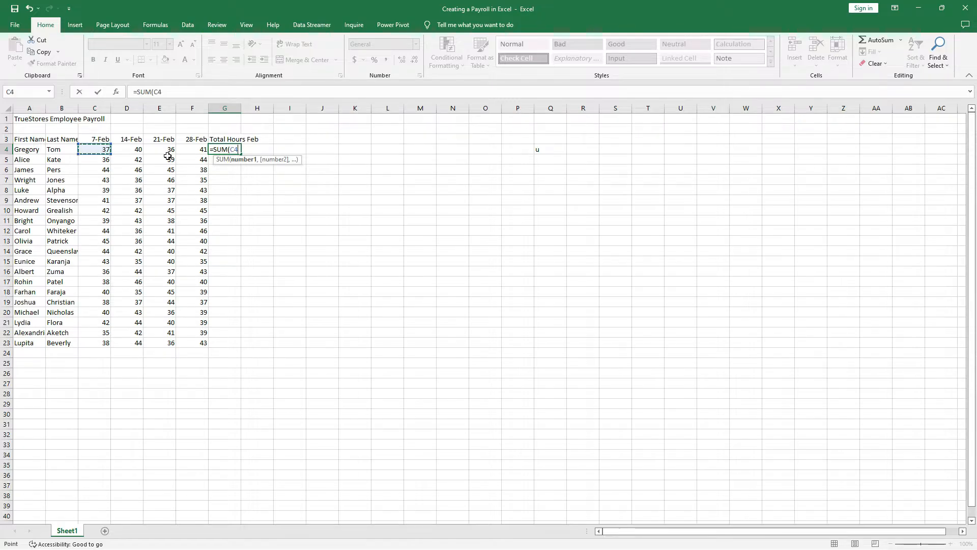
{"action": "left_click", "coordinate": [192, 148]}
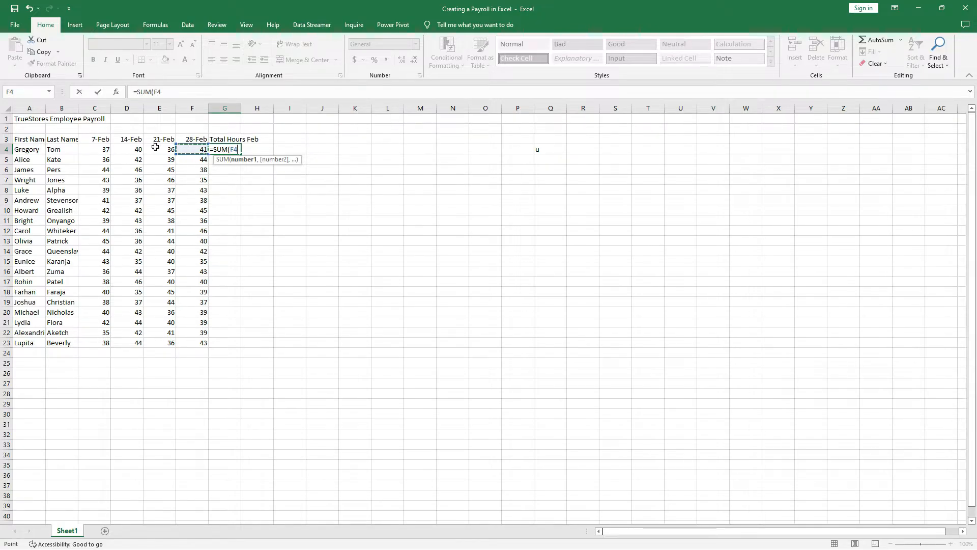
{"action": "left_click", "coordinate": [95, 150]}
{"action": "left_click_drag", "start_coordinate": [114, 150], "coordinate": [93, 151]}
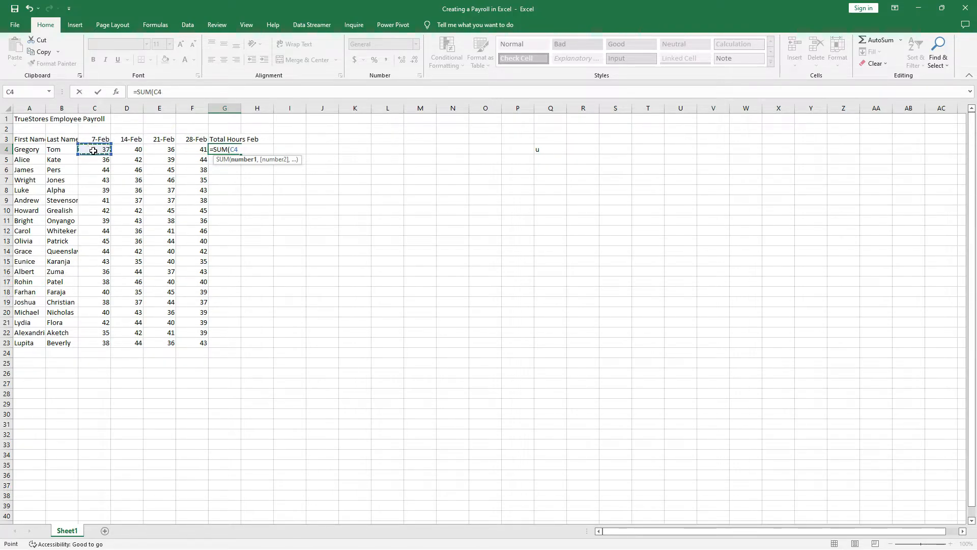
{"action": "left_click_drag", "start_coordinate": [96, 150], "coordinate": [191, 152]}
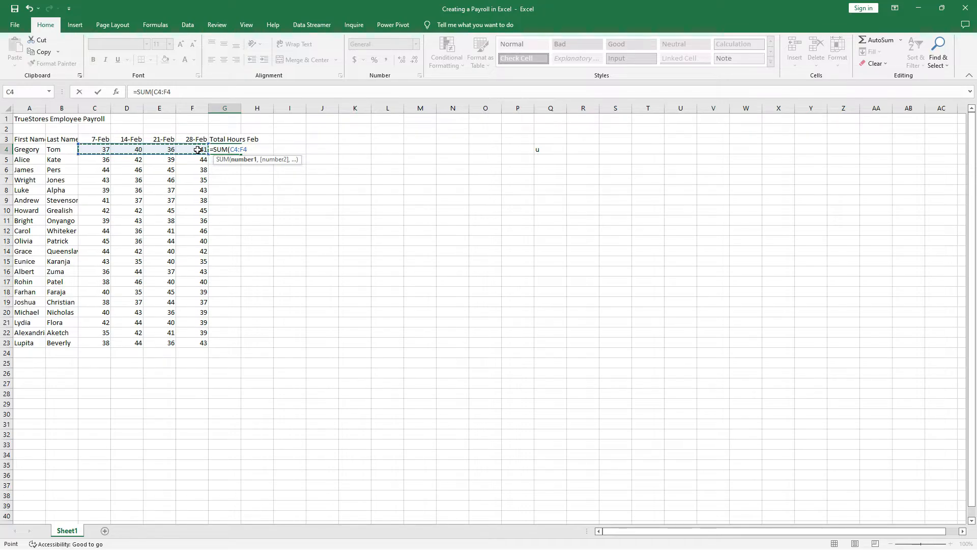
{"action": "type", "text": ")"}
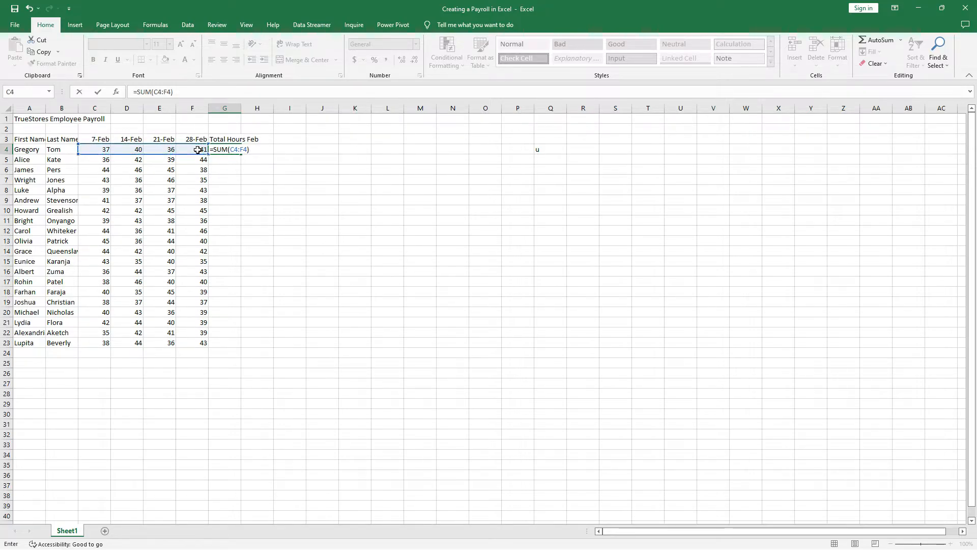
{"action": "key", "text": "Return"}
Step: Copy the total formula from G4 into G5 and check the cell range used by the pasted formula
{"action": "left_click", "coordinate": [223, 150]}
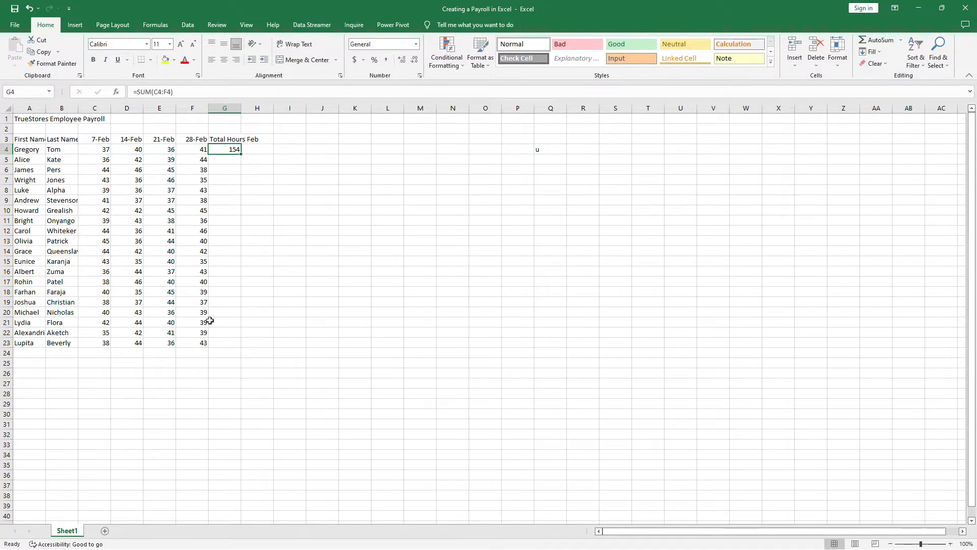
{"action": "right_click", "coordinate": [224, 149]}
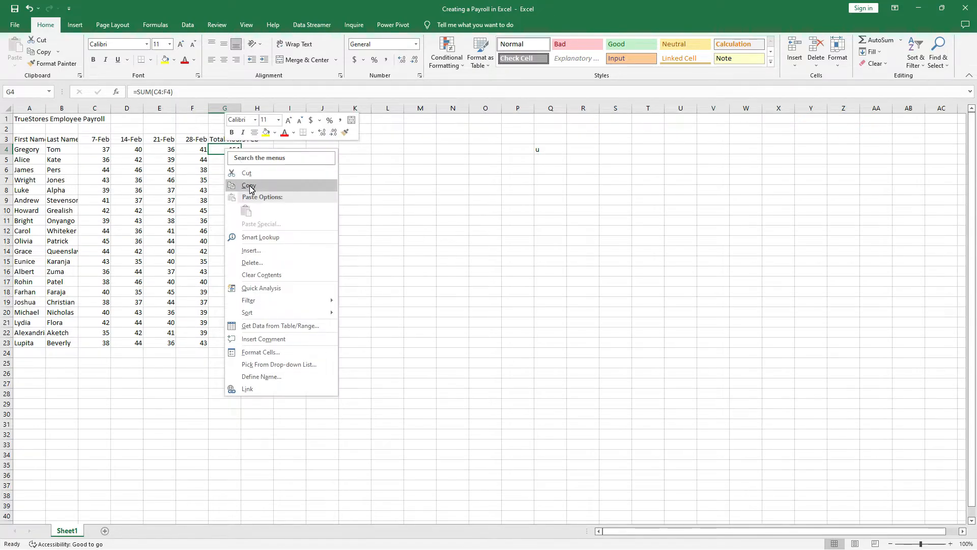
{"action": "left_click", "coordinate": [249, 185]}
{"action": "left_click", "coordinate": [225, 161]}
{"action": "right_click", "coordinate": [226, 161]}
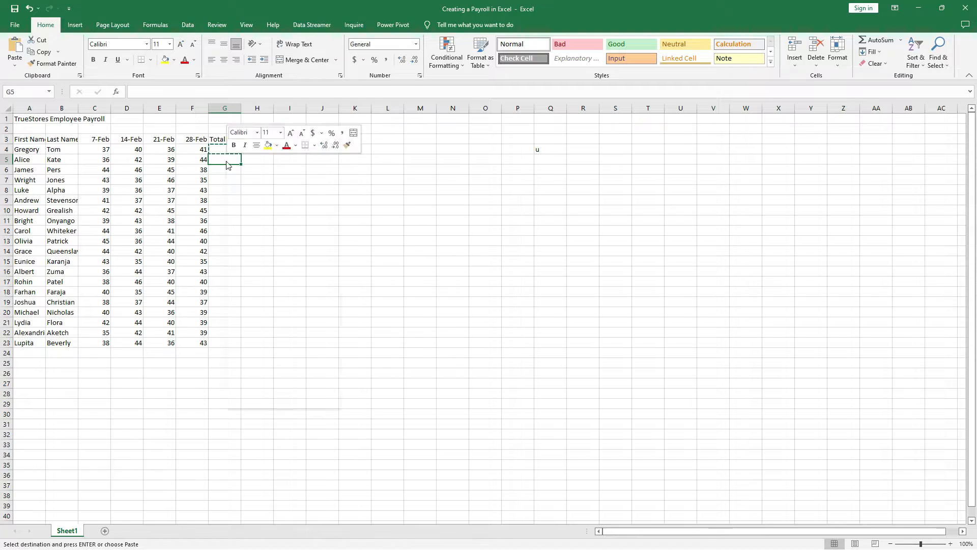
{"action": "left_click", "coordinate": [248, 224]}
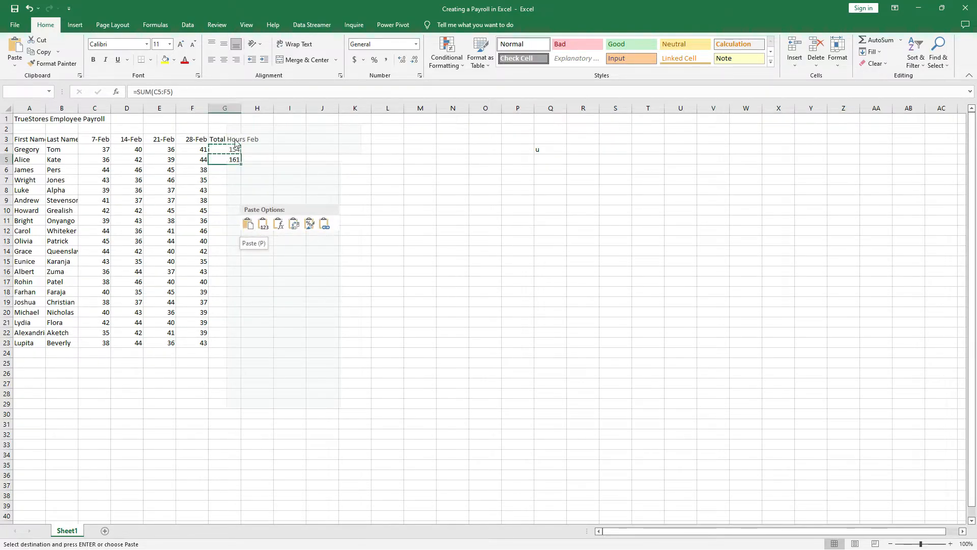
{"action": "right_click", "coordinate": [228, 160]}
{"action": "left_click", "coordinate": [248, 224]}
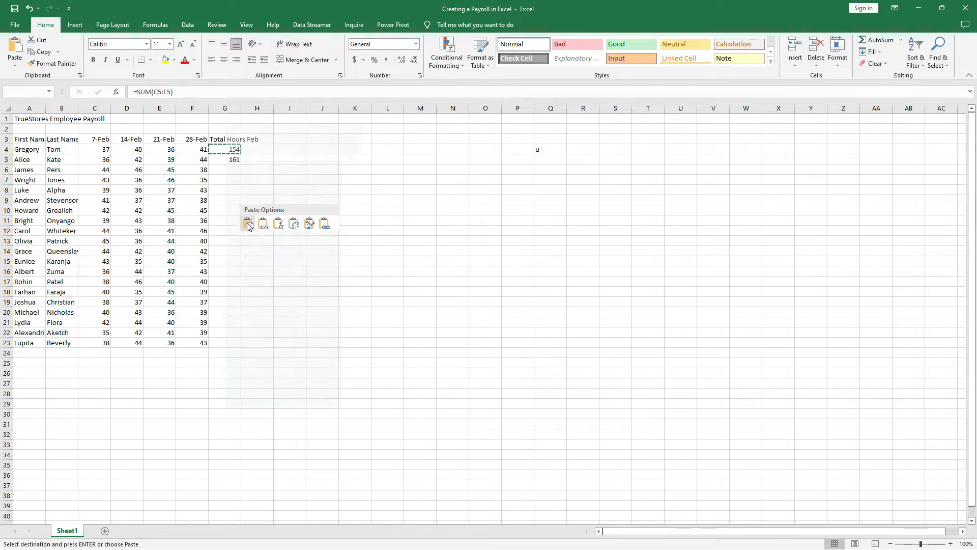
{"action": "right_click", "coordinate": [229, 158]}
{"action": "left_click", "coordinate": [248, 223]}
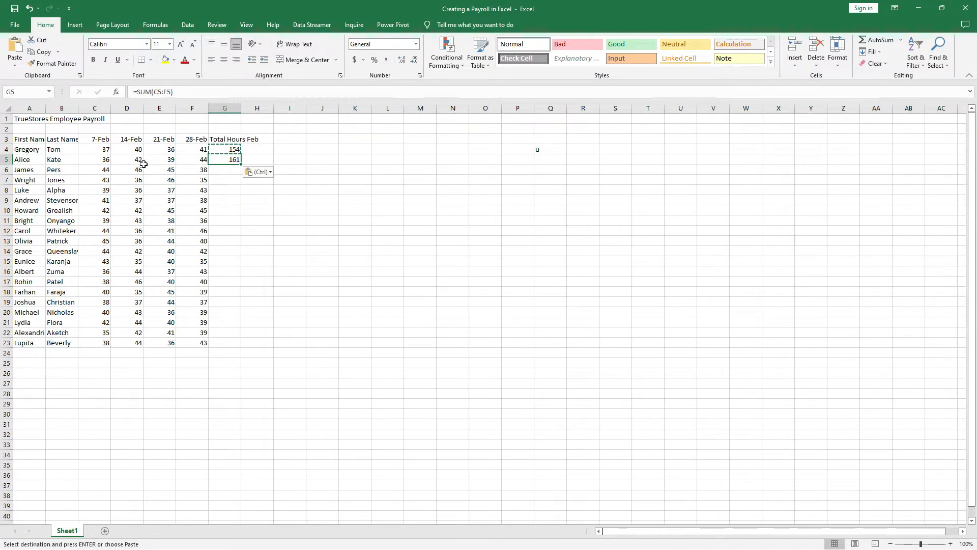
{"action": "double_click", "coordinate": [224, 160]}
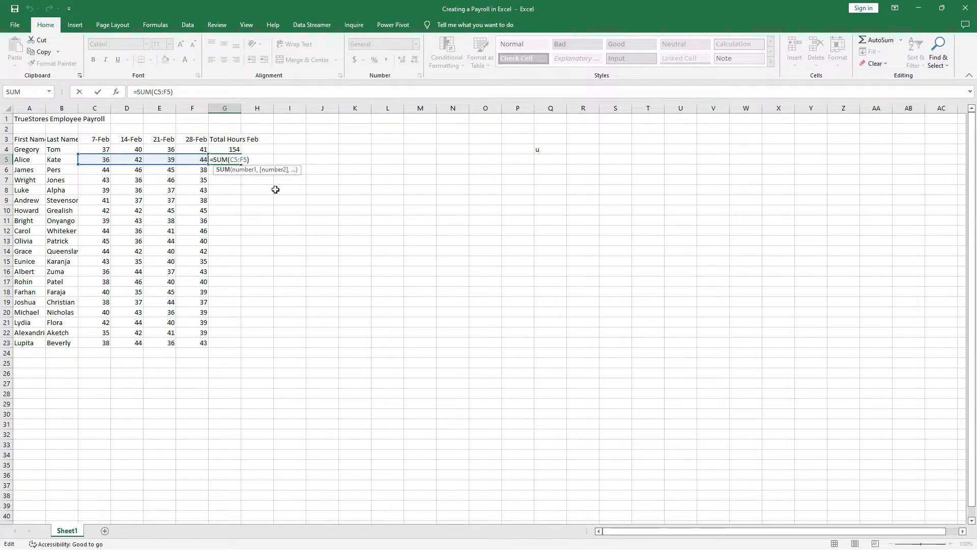
{"action": "key", "text": "Return"}
{"action": "left_click", "coordinate": [226, 159]}
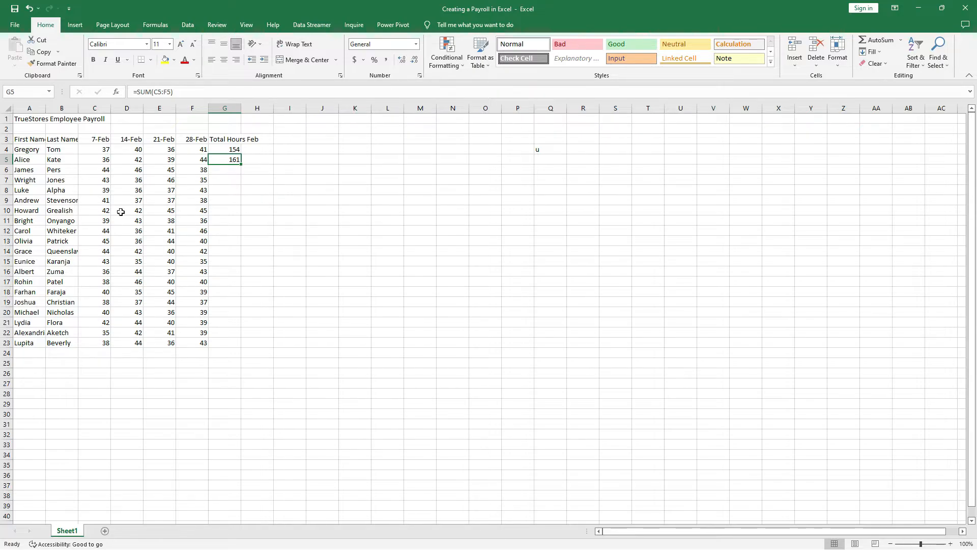
{"action": "left_click", "coordinate": [103, 150]}
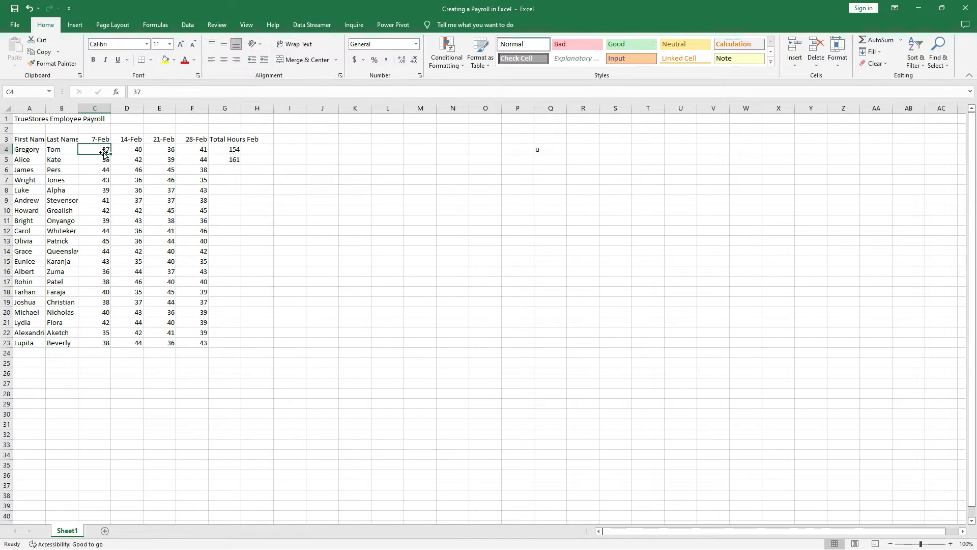
Step: Copy the total formula from G5 into G6:G10 and check the cell range used in G6
{"action": "left_click", "coordinate": [233, 160]}
{"action": "right_click", "coordinate": [230, 158]}
{"action": "left_click", "coordinate": [224, 170]}
{"action": "left_click", "coordinate": [224, 171]}
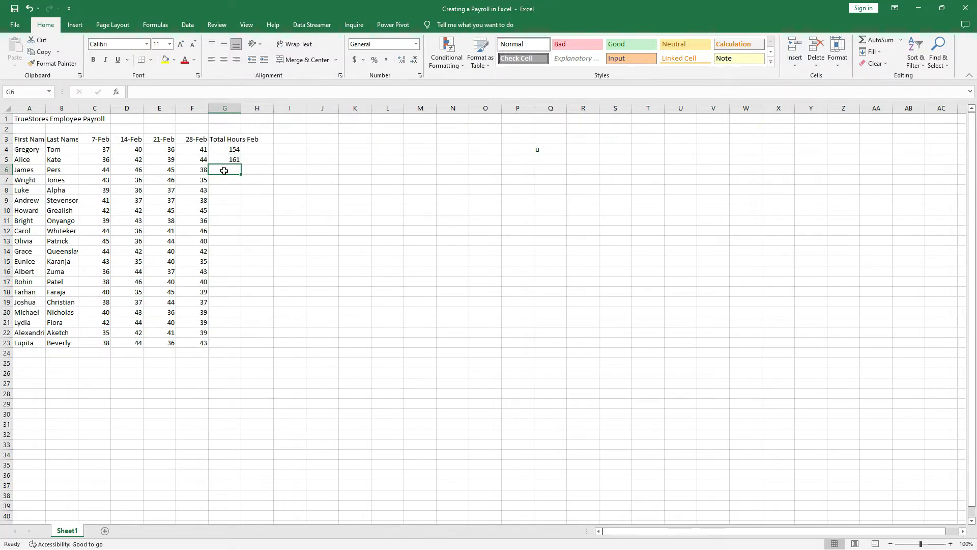
{"action": "left_click", "coordinate": [225, 159]}
{"action": "right_click", "coordinate": [226, 160]}
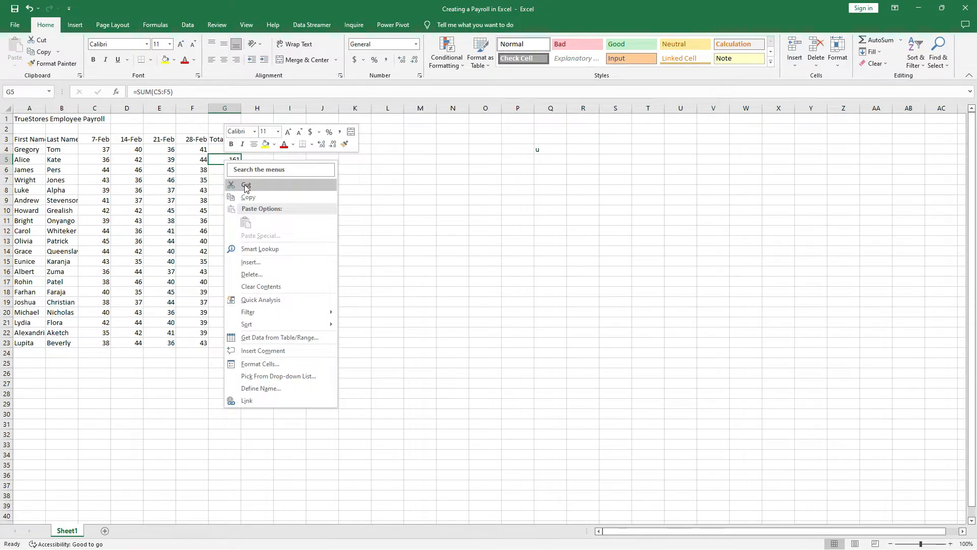
{"action": "left_click", "coordinate": [247, 197]}
{"action": "left_click_drag", "start_coordinate": [225, 170], "coordinate": [225, 209]}
{"action": "right_click", "coordinate": [221, 169]}
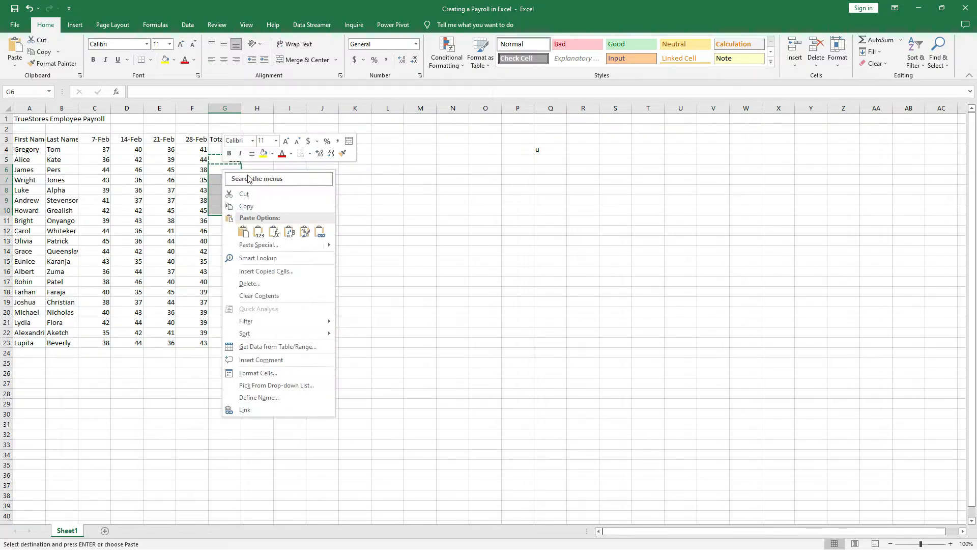
{"action": "left_click", "coordinate": [244, 231]}
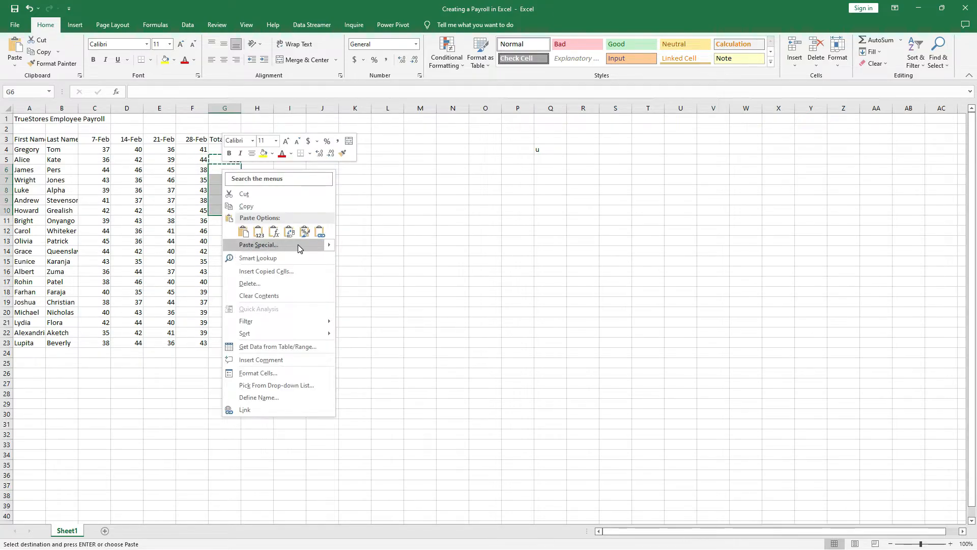
{"action": "left_click", "coordinate": [245, 232]}
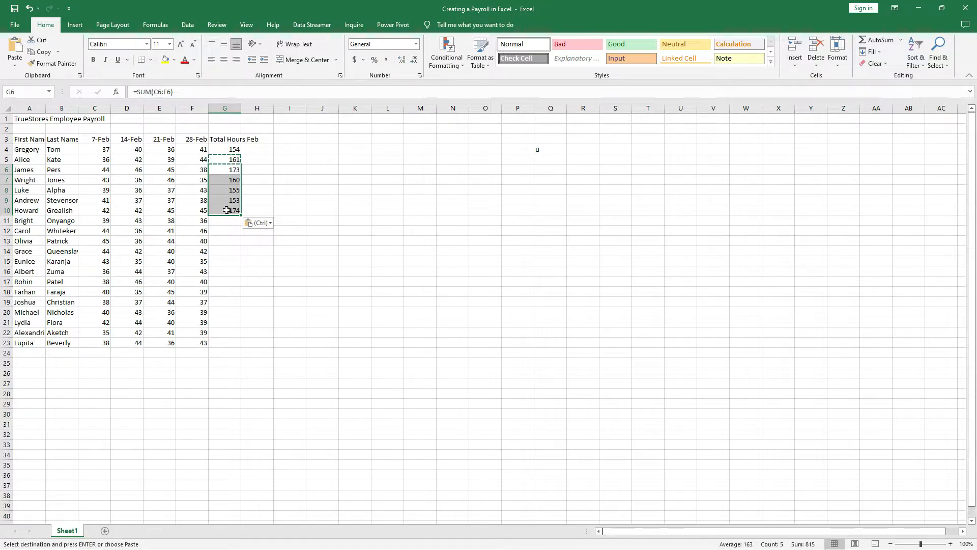
{"action": "left_click", "coordinate": [227, 170]}
{"action": "double_click", "coordinate": [228, 169]}
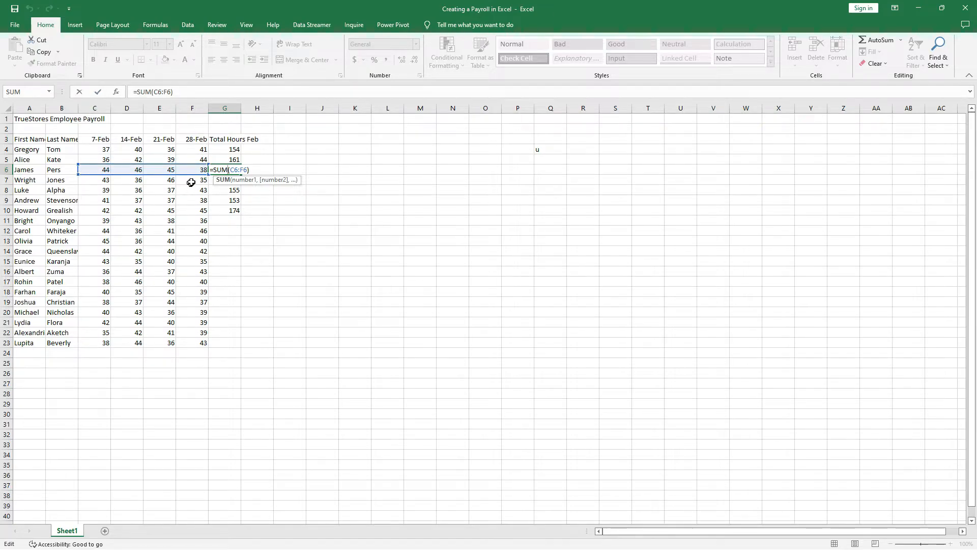
Step: Fill the total hours formula from G10 down to G23
{"action": "left_click", "coordinate": [237, 210]}
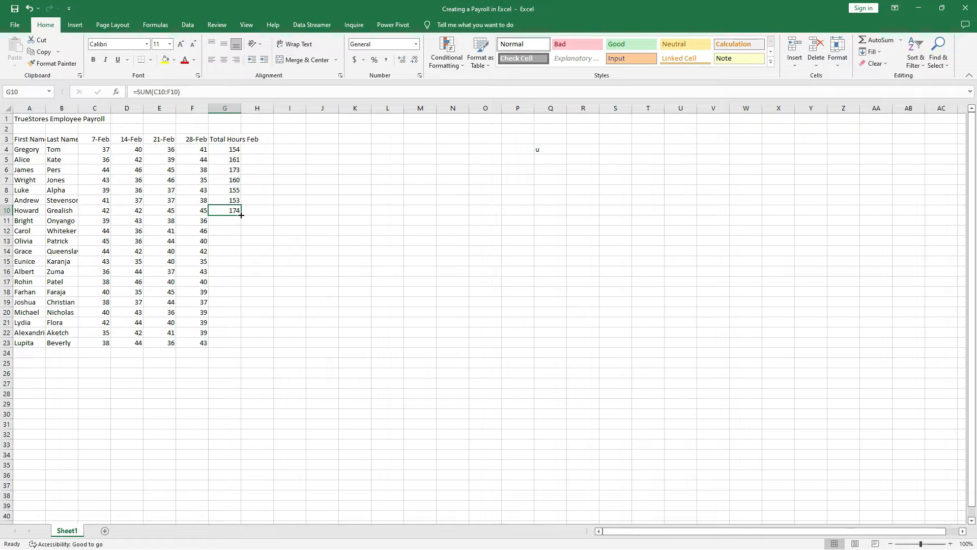
{"action": "left_click_drag", "start_coordinate": [241, 215], "coordinate": [240, 345]}
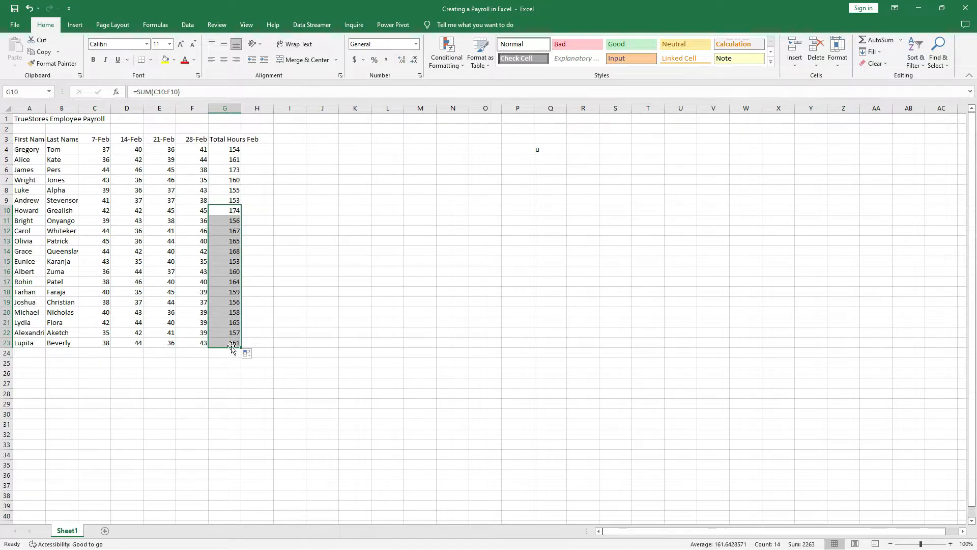
{"action": "left_click", "coordinate": [226, 150]}
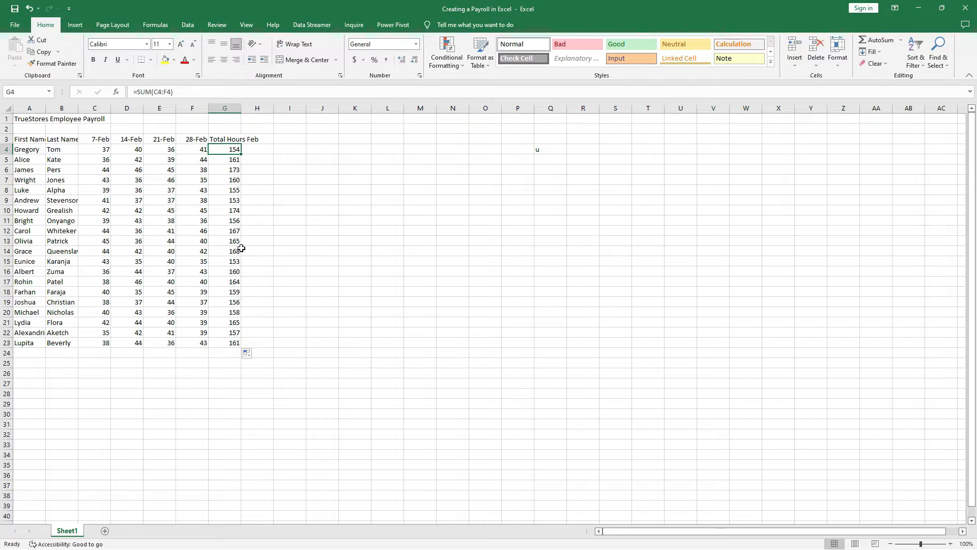
Step: Enter the column header Overtime Hours in H3
{"action": "left_click", "coordinate": [259, 140]}
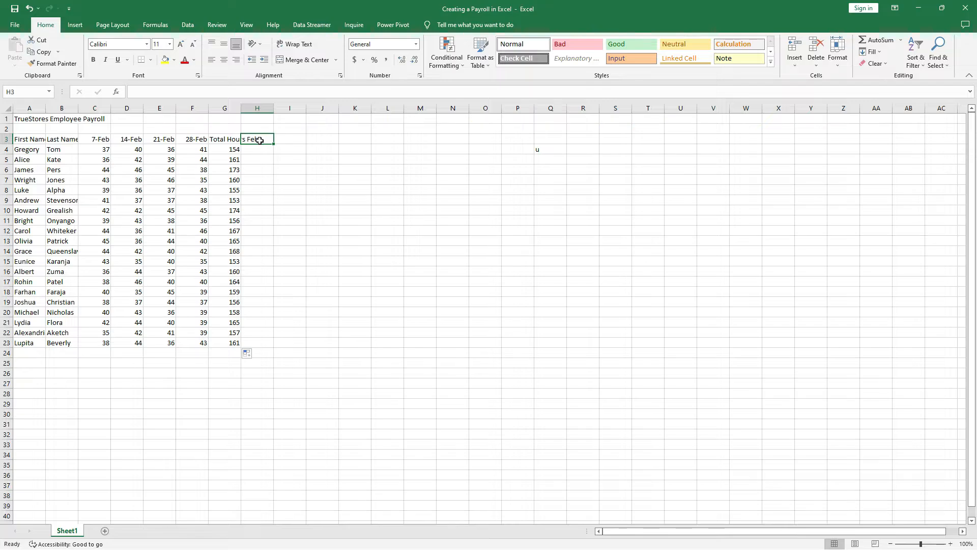
{"action": "left_click", "coordinate": [256, 150]}
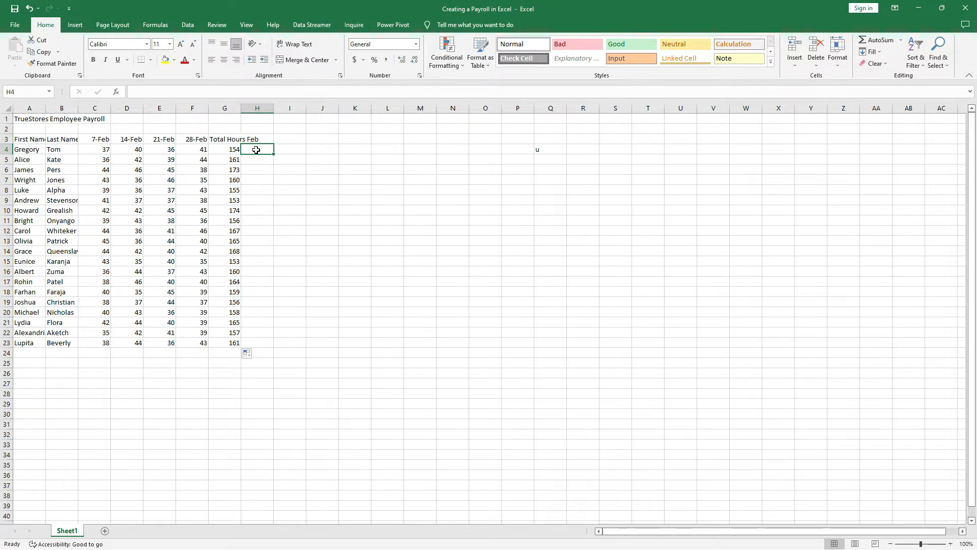
{"action": "left_click", "coordinate": [258, 137]}
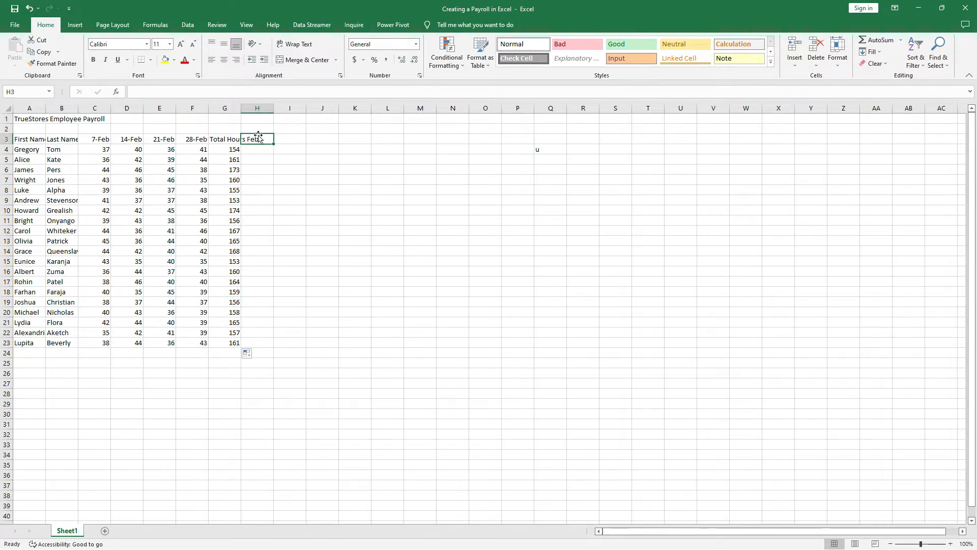
{"action": "type", "text": "O"}
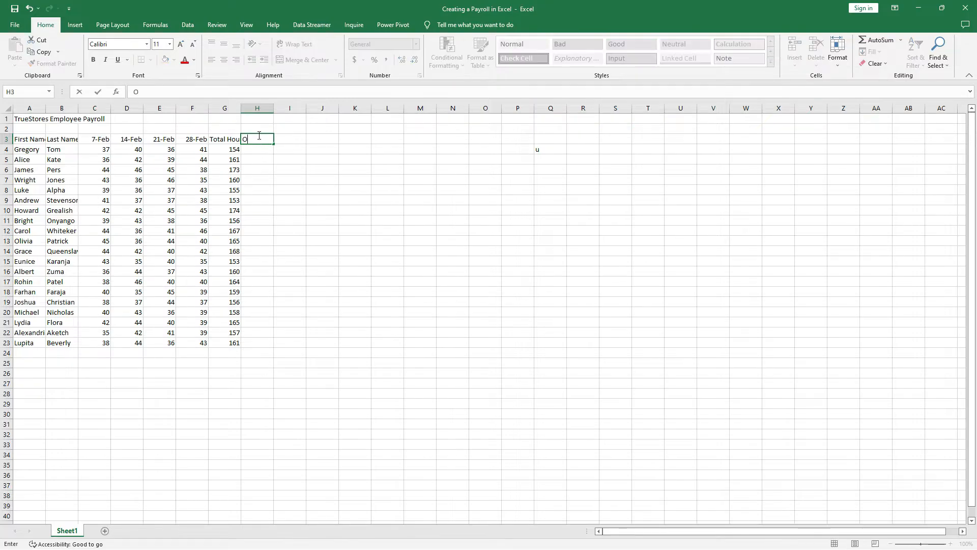
{"action": "type", "text": "vertime Hours"}
{"action": "key", "text": "Return"}
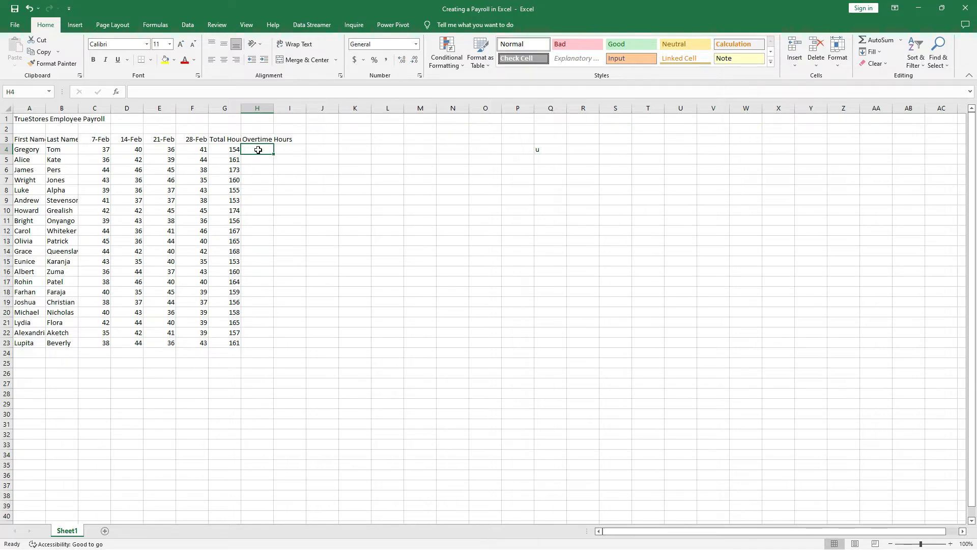
Step: Enter the formula =G4-160 in H4 to calculate the first employee's overtime hours
{"action": "type", "text": "="}
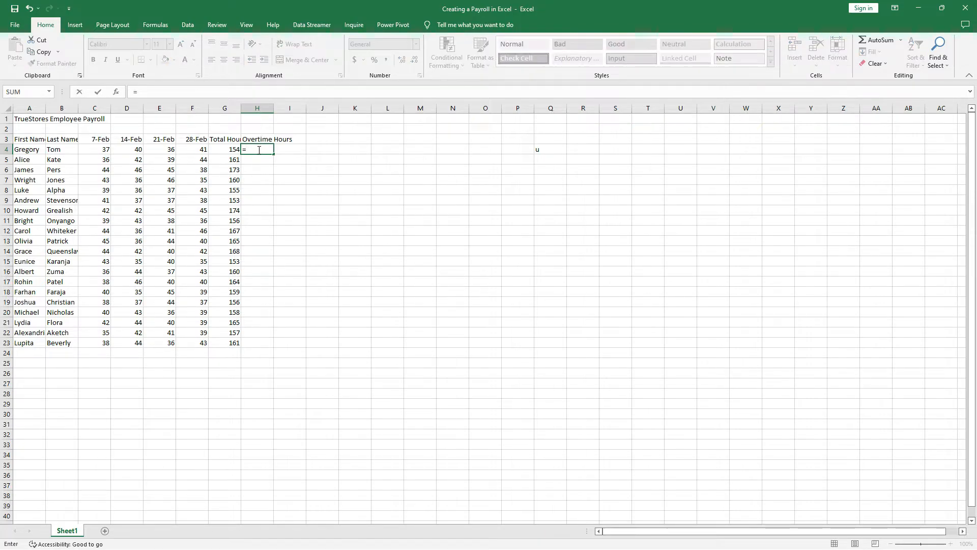
{"action": "left_click", "coordinate": [227, 149]}
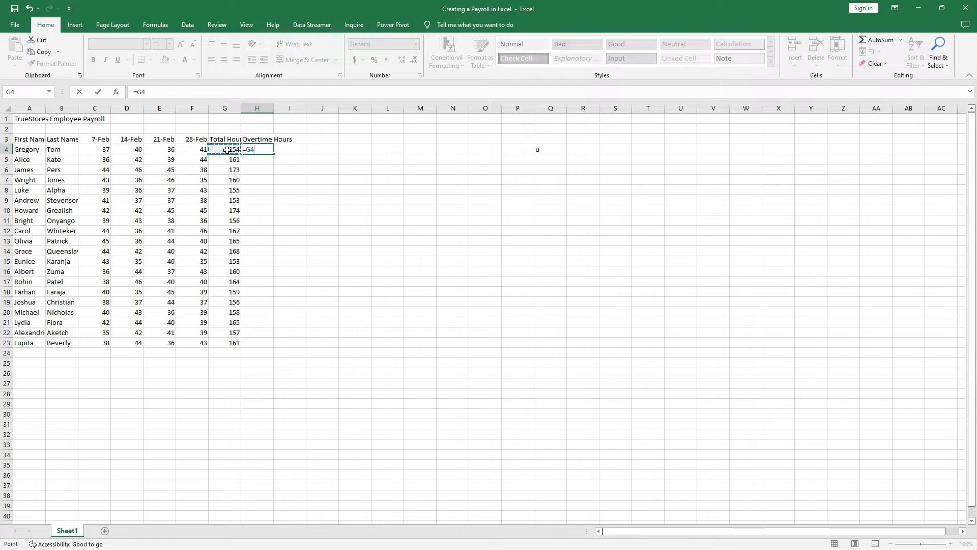
{"action": "type", "text": "=G4-160"}
{"action": "key", "text": "Return"}
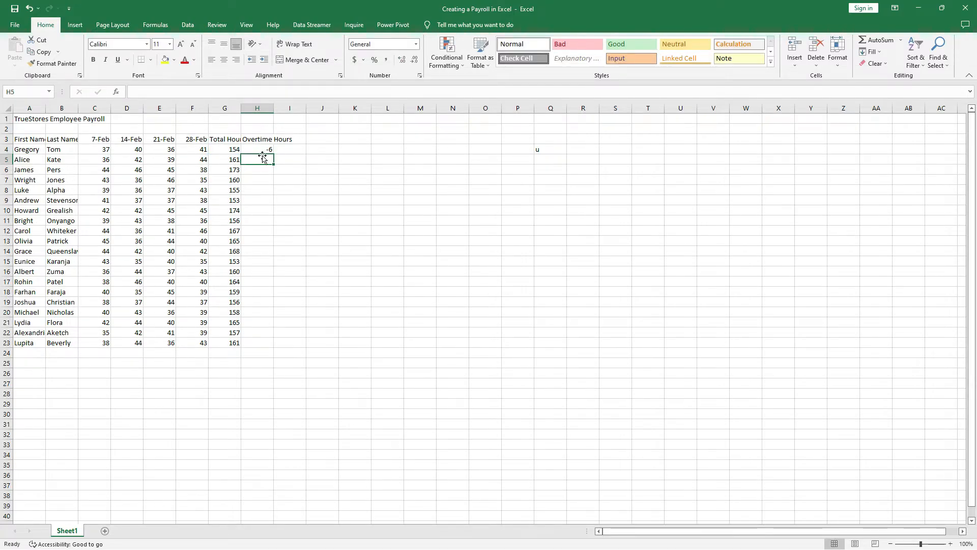
Step: Fill the overtime formula from H4 down to H23
{"action": "left_click", "coordinate": [262, 150]}
{"action": "double_click", "coordinate": [273, 154]}
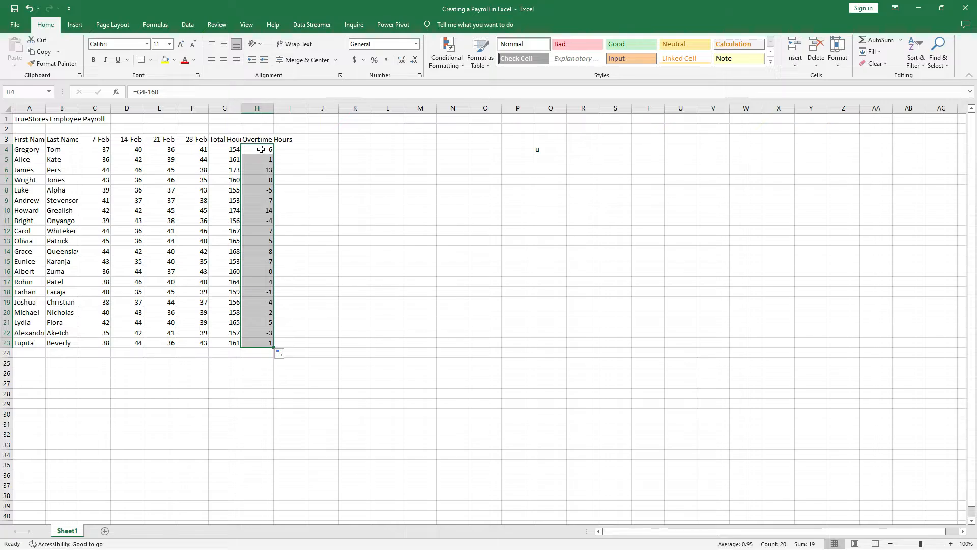
Step: Replace the subtraction formula in H4 with the start of an IF function
{"action": "left_click", "coordinate": [261, 149]}
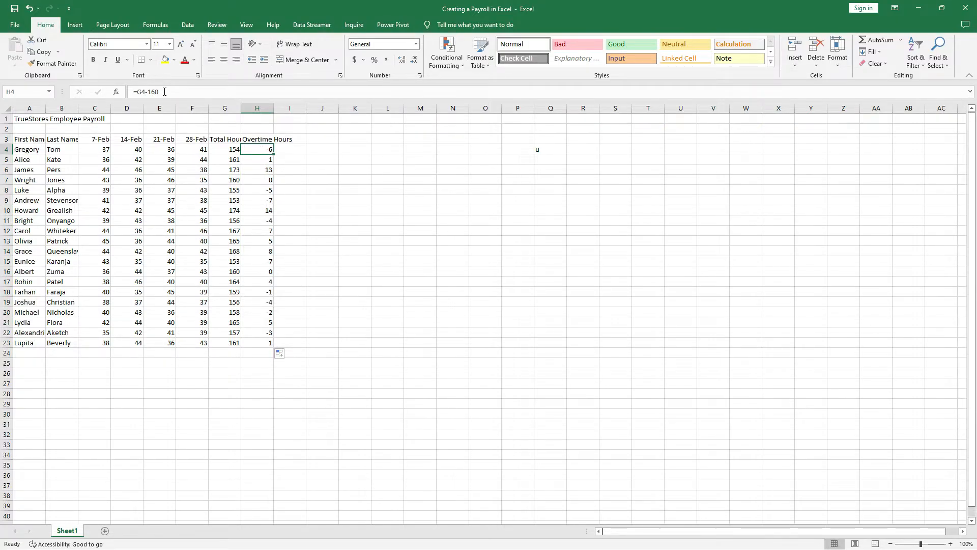
{"action": "left_click", "coordinate": [165, 91]}
{"action": "key", "text": "BackSpace"}
{"action": "key", "text": "BackSpace"}
{"action": "key", "text": "BackSpace"}
{"action": "key", "text": "BackSpace"}
{"action": "key", "text": "BackSpace"}
{"action": "key", "text": "BackSpace"}
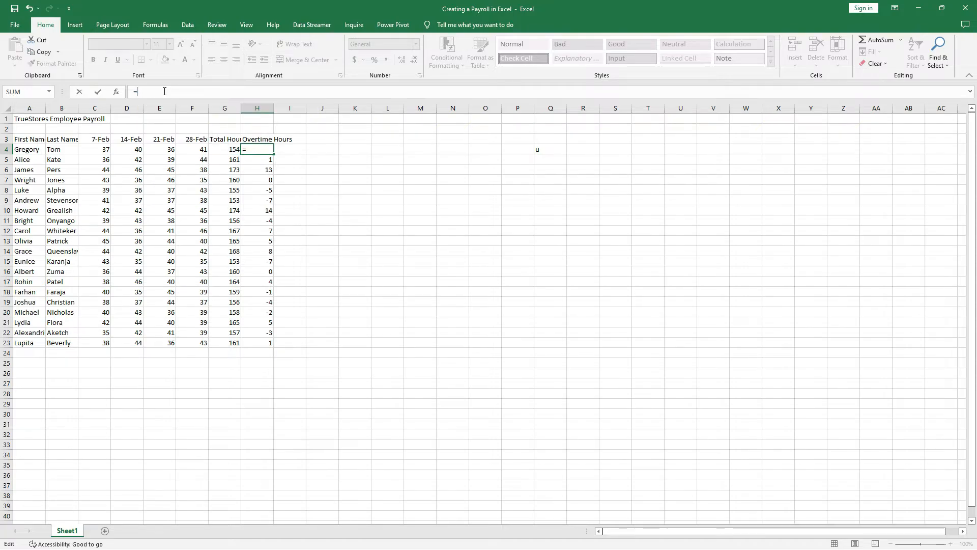
{"action": "type", "text": "IF"}
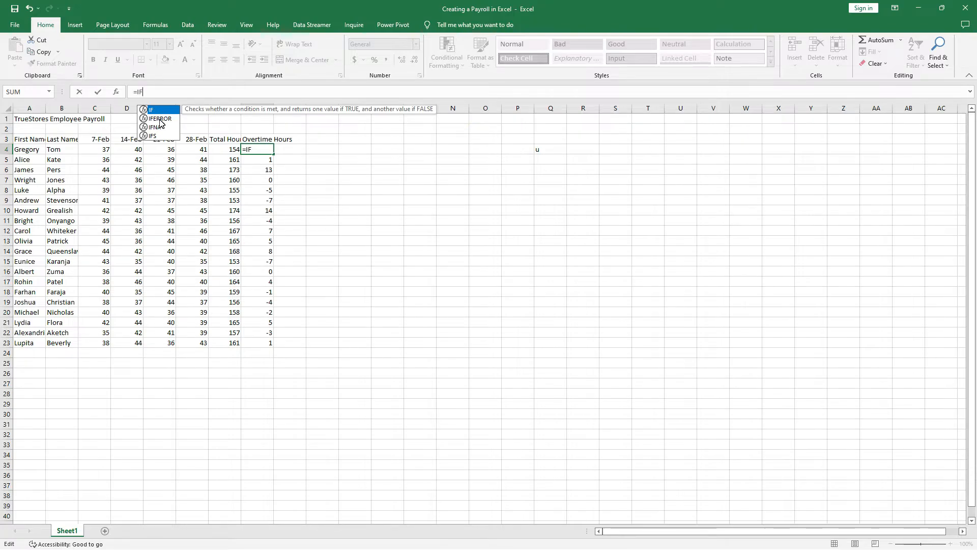
{"action": "double_click", "coordinate": [166, 110]}
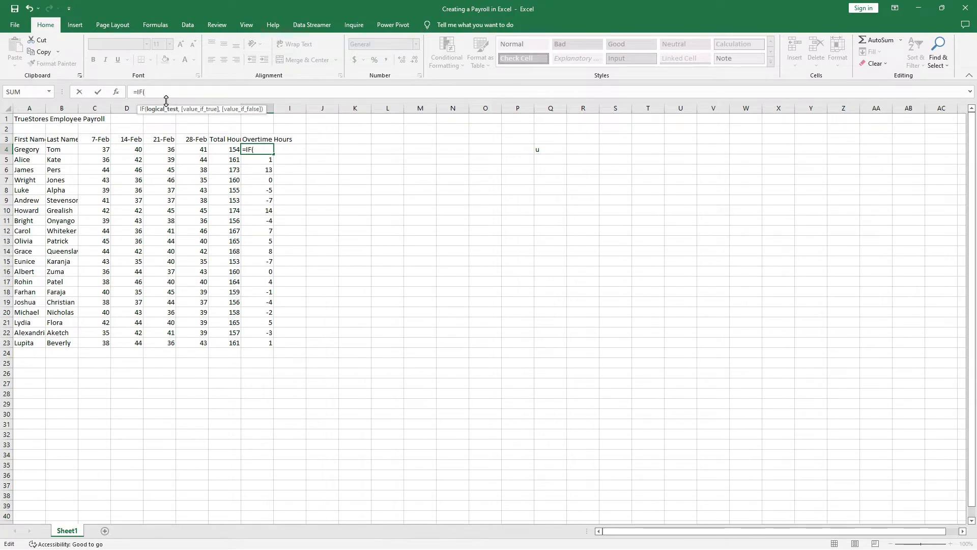
{"action": "key", "text": "BackSpace"}
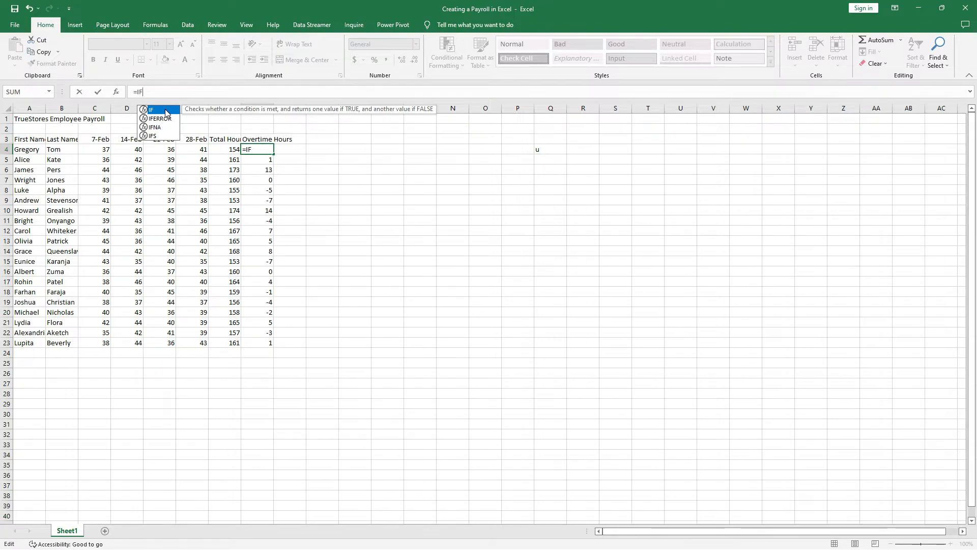
{"action": "double_click", "coordinate": [166, 111]}
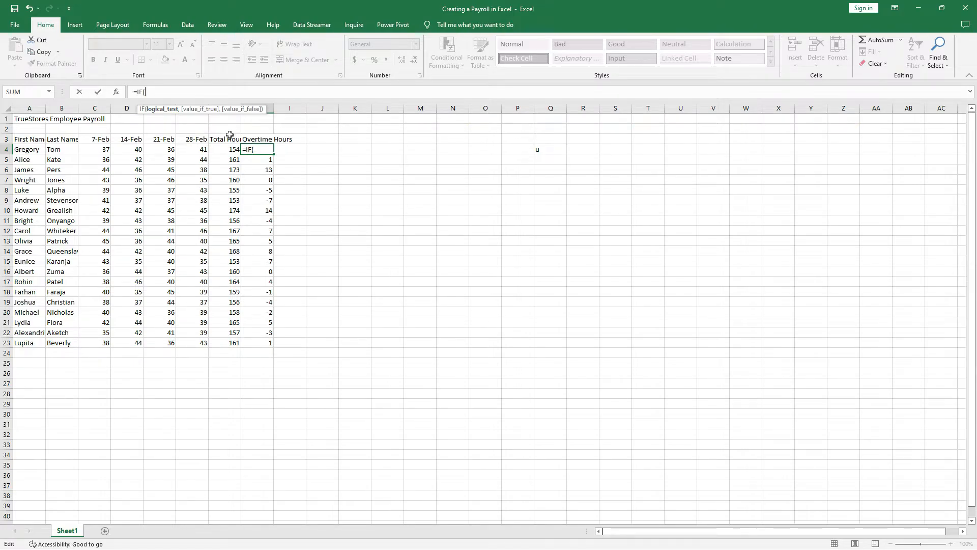
Step: Set the logical test of the IF function in H4 to G4>160
{"action": "left_click", "coordinate": [224, 149]}
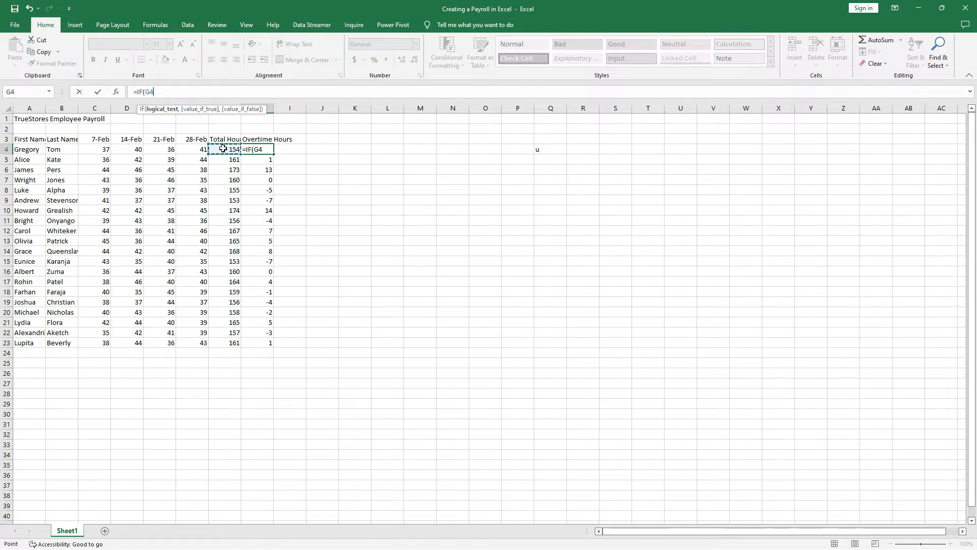
{"action": "type", "text": "?"}
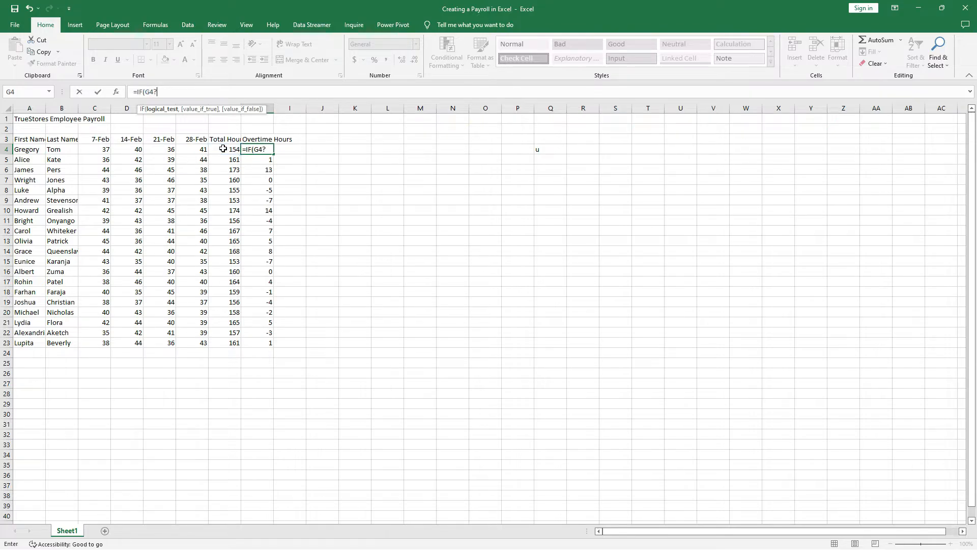
{"action": "key", "text": "BackSpace"}
{"action": "type", "text": ">160"}
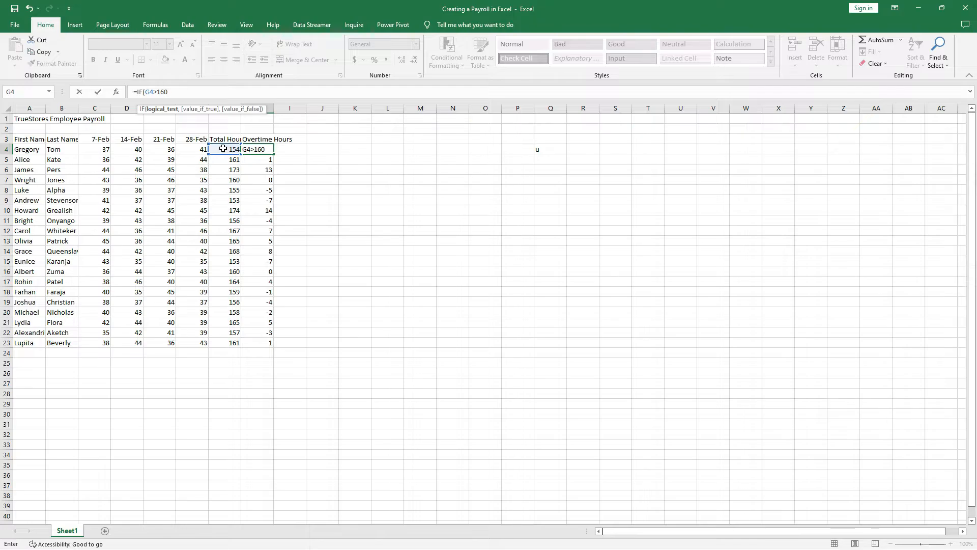
{"action": "type", "text": ","}
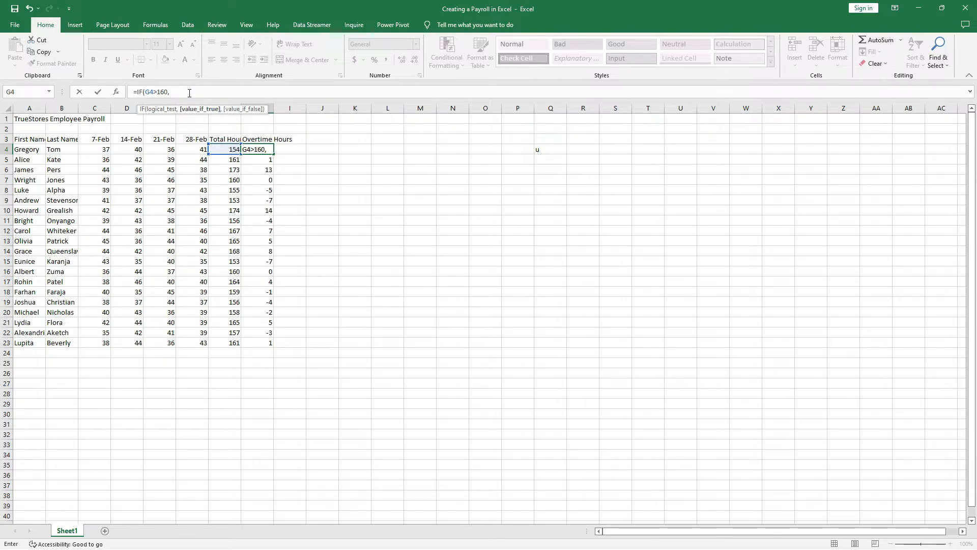
Step: Complete the IF formula in H4 with G4-160 as the true value and 0 as the false value
{"action": "left_click", "coordinate": [223, 149]}
{"action": "type", "text": "-160,"}
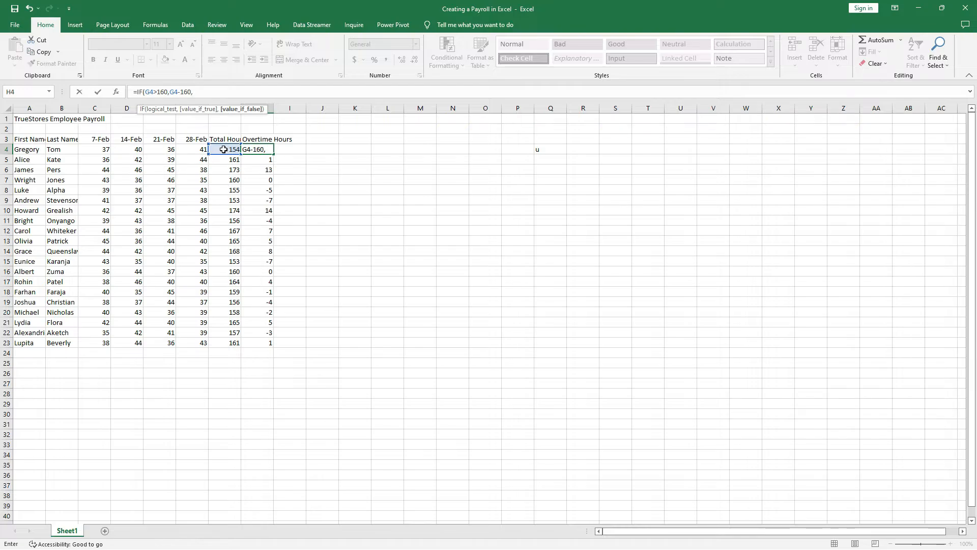
{"action": "key", "text": "BackSpace"}
{"action": "type", "text": ","}
{"action": "type", "text": ")"}
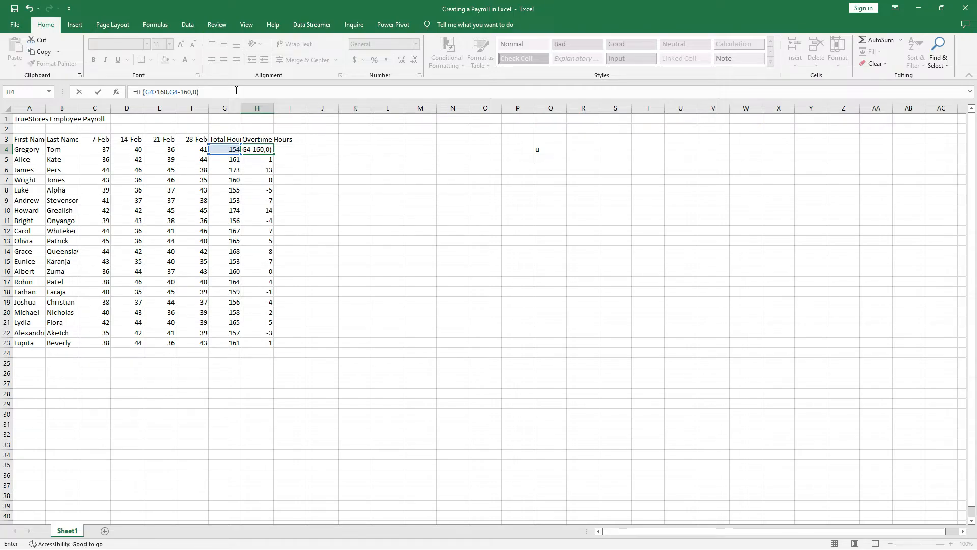
{"action": "key", "text": "Return"}
Step: Fill the IF overtime formula from H4 down to H23
{"action": "left_click", "coordinate": [268, 148]}
{"action": "left_click_drag", "start_coordinate": [275, 154], "coordinate": [270, 345]}
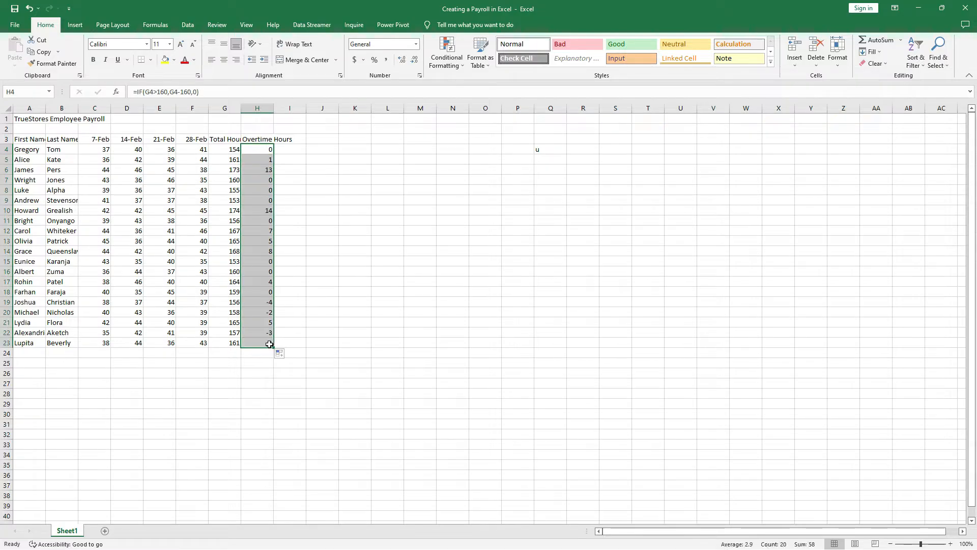
{"action": "left_click", "coordinate": [264, 150]}
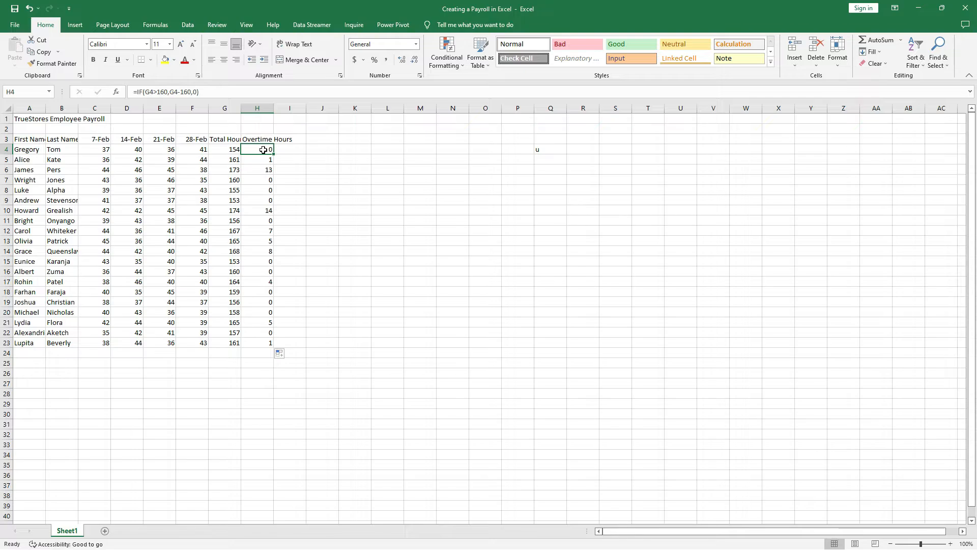
Step: Compare total hours with overtime hours in several employee rows and across columns G and H
{"action": "left_click_drag", "start_coordinate": [235, 152], "coordinate": [258, 150]}
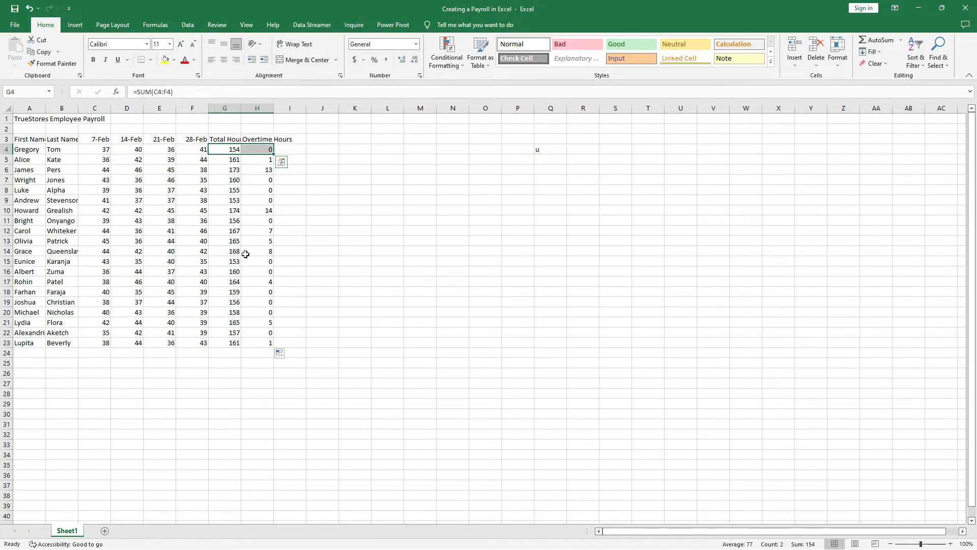
{"action": "left_click_drag", "start_coordinate": [232, 272], "coordinate": [256, 272]}
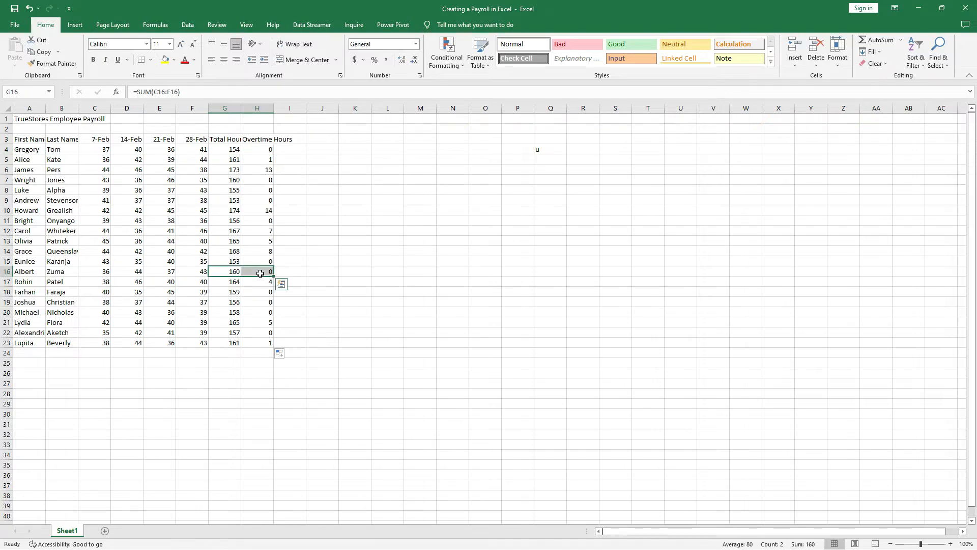
{"action": "left_click_drag", "start_coordinate": [234, 211], "coordinate": [257, 232]}
{"action": "left_click_drag", "start_coordinate": [233, 282], "coordinate": [255, 286]}
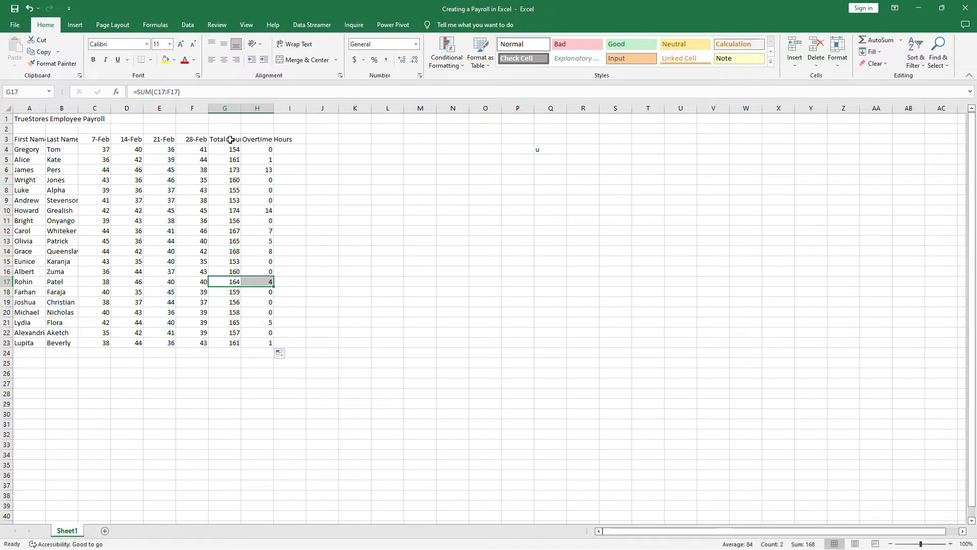
{"action": "left_click", "coordinate": [228, 107]}
{"action": "left_click", "coordinate": [257, 108]}
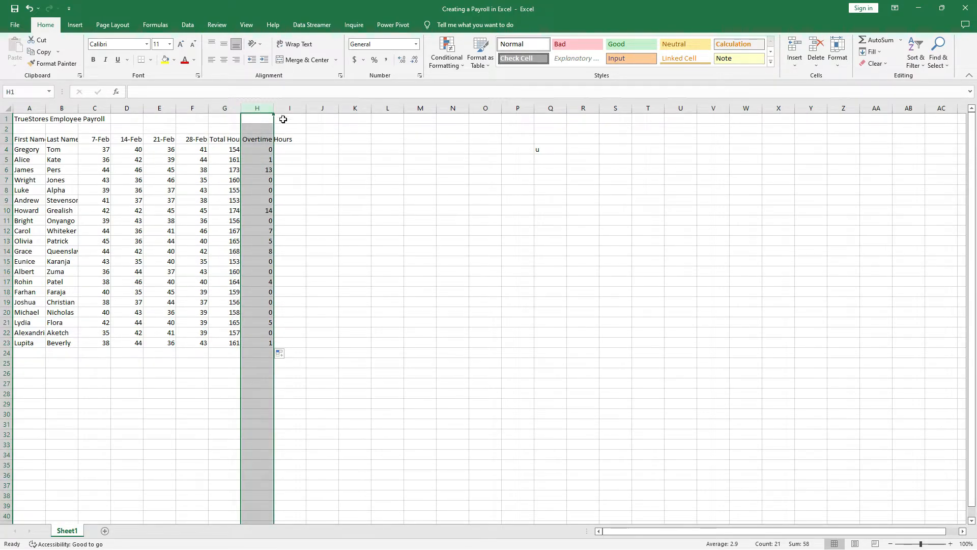
Step: Enter the column header Basic SalaryPer Hour in I3, with the spelling of Salary corrected
{"action": "left_click", "coordinate": [288, 139]}
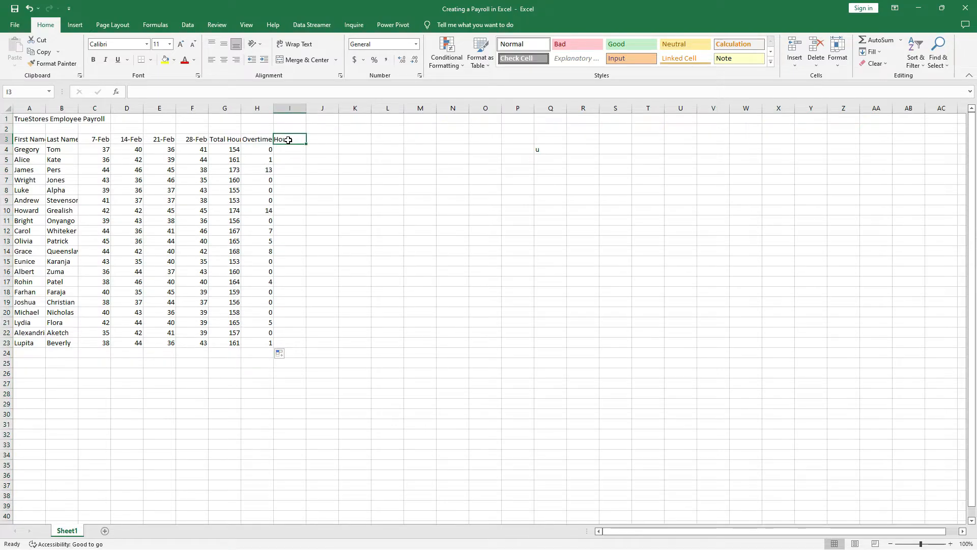
{"action": "type", "text": "Bas"}
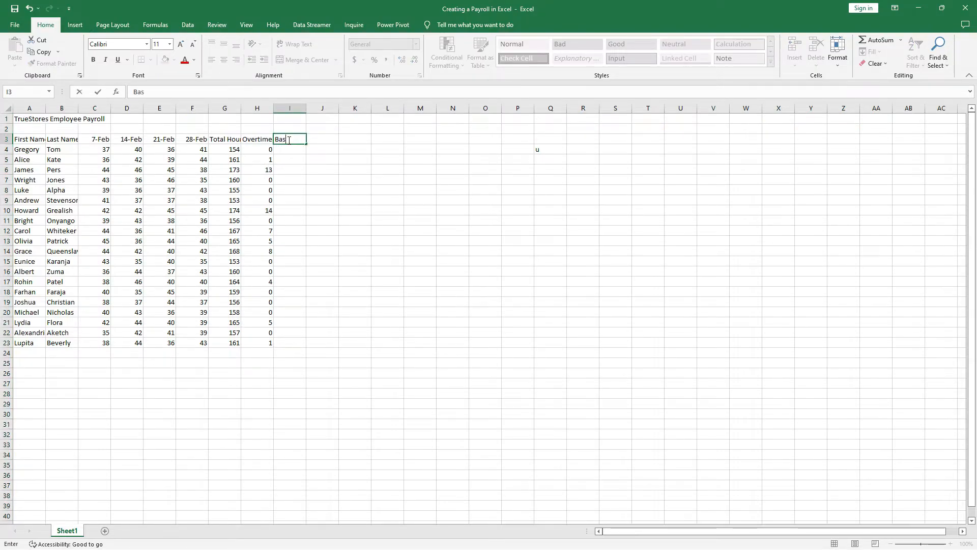
{"action": "type", "text": "ic Salry"}
{"action": "key", "text": "Return"}
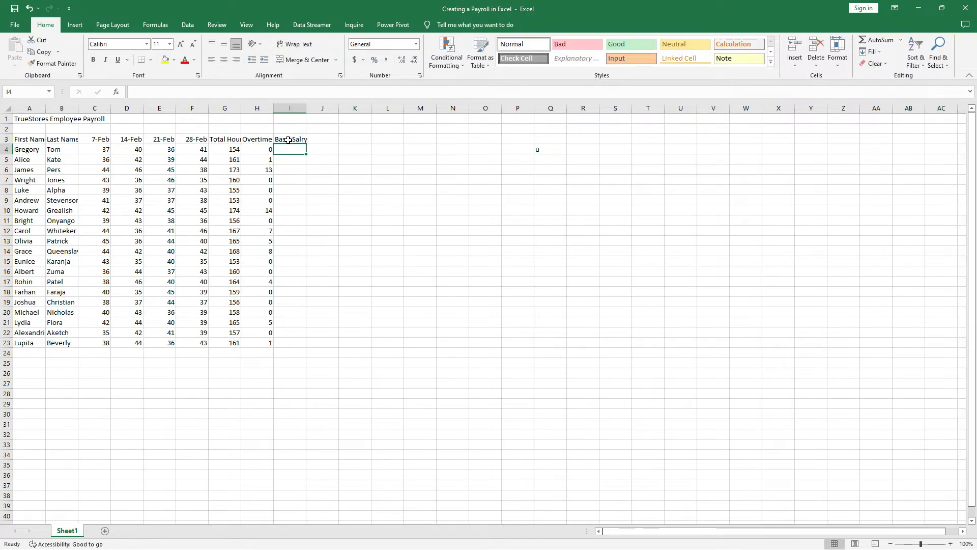
{"action": "left_click", "coordinate": [293, 139]}
{"action": "left_click", "coordinate": [157, 92]}
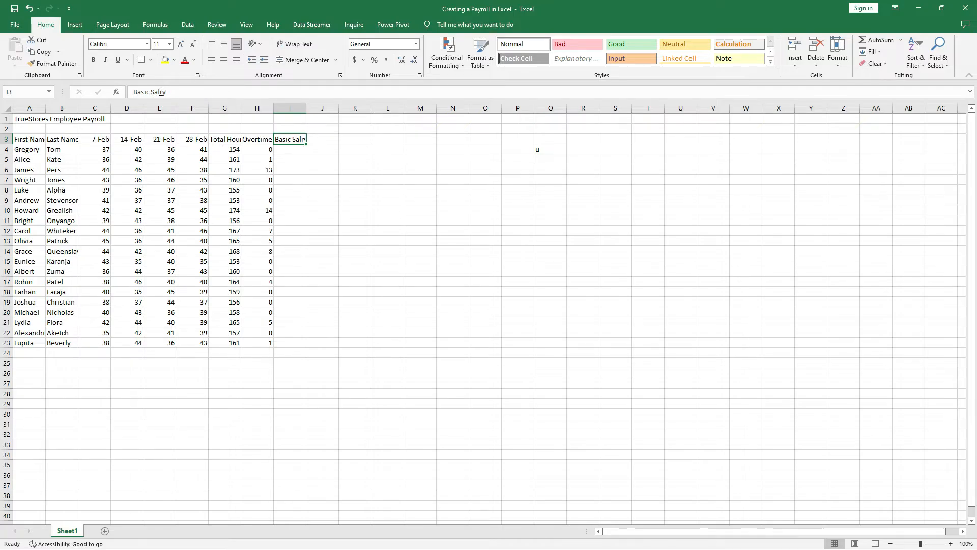
{"action": "type", "text": "ary"}
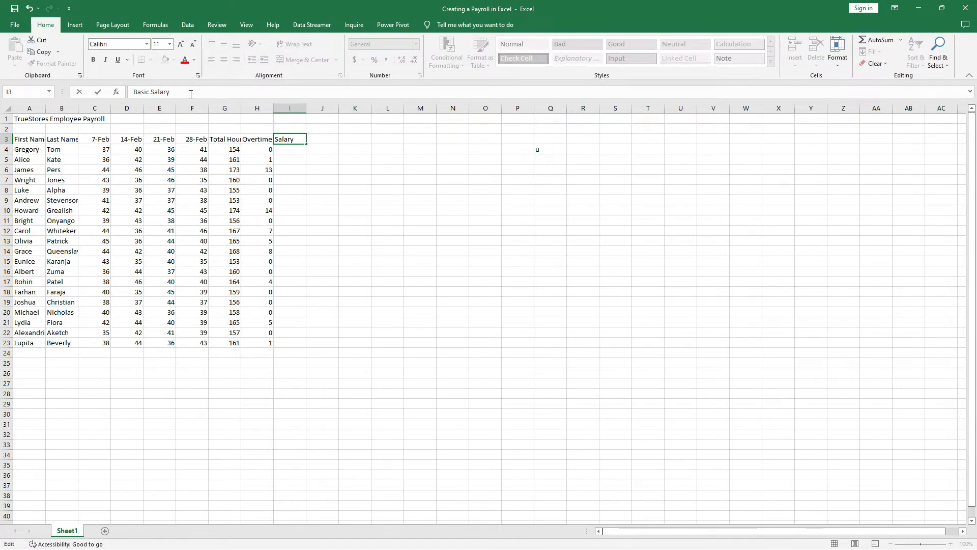
{"action": "type", "text": "Per Hour"}
{"action": "key", "text": "Return"}
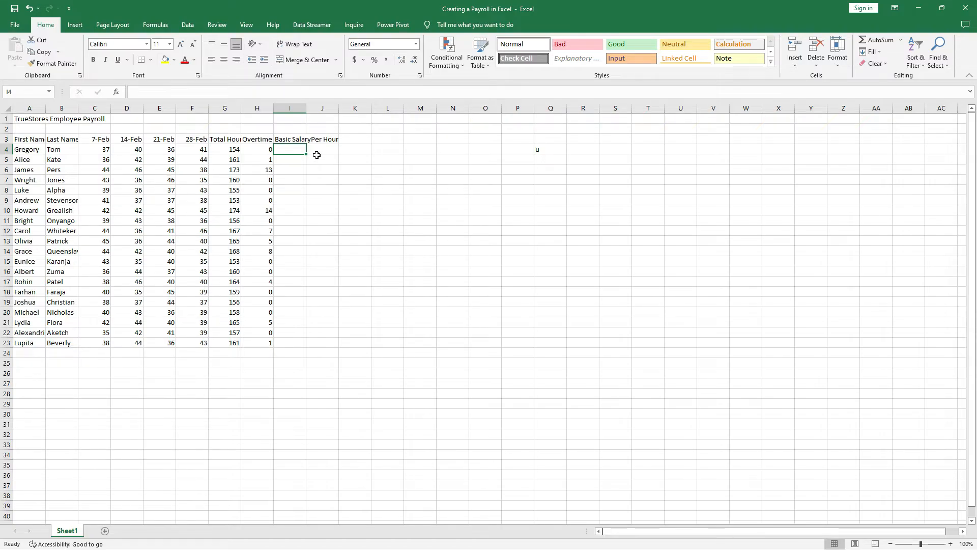
Step: Enter 25 in I4 as the first employee's hourly salary and apply the dollar accounting format
{"action": "type", "text": "25"}
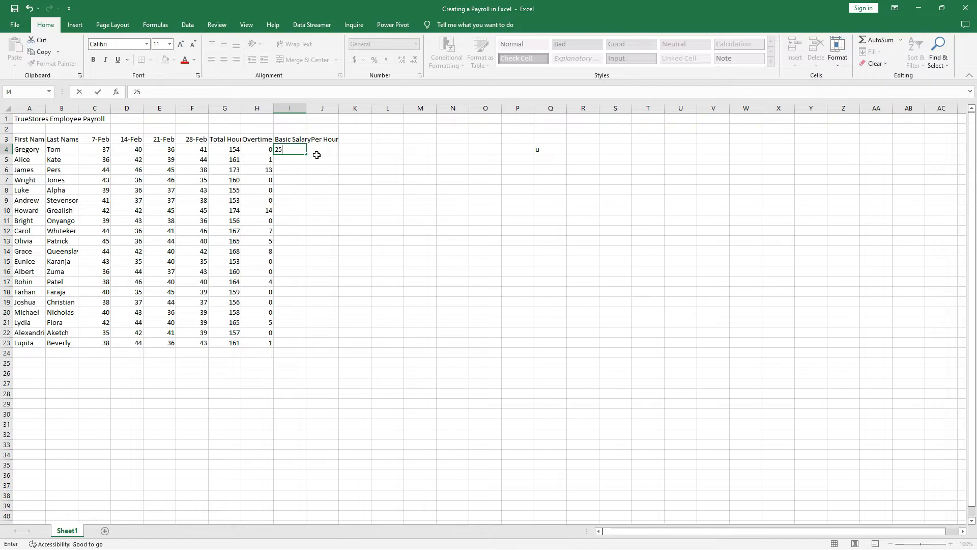
{"action": "key", "text": "Return"}
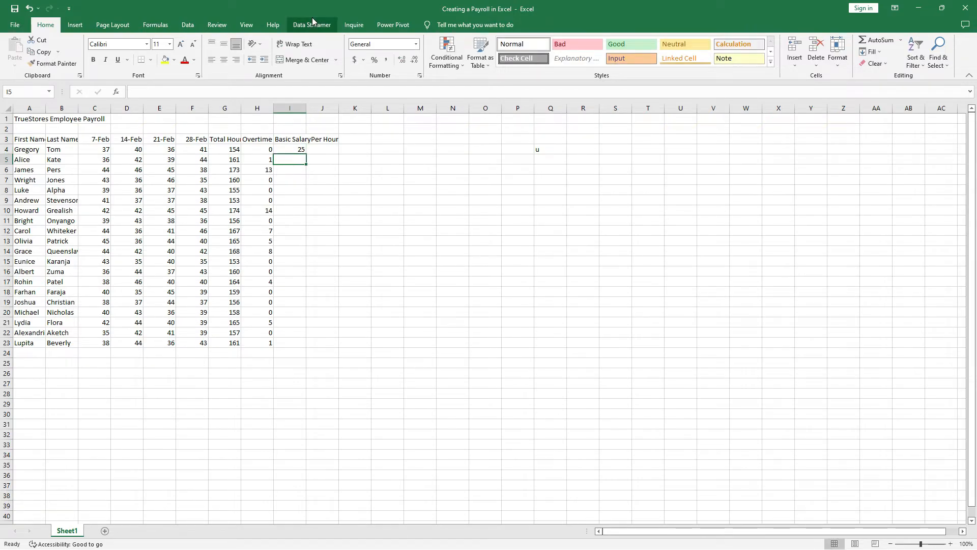
{"action": "left_click", "coordinate": [296, 149]}
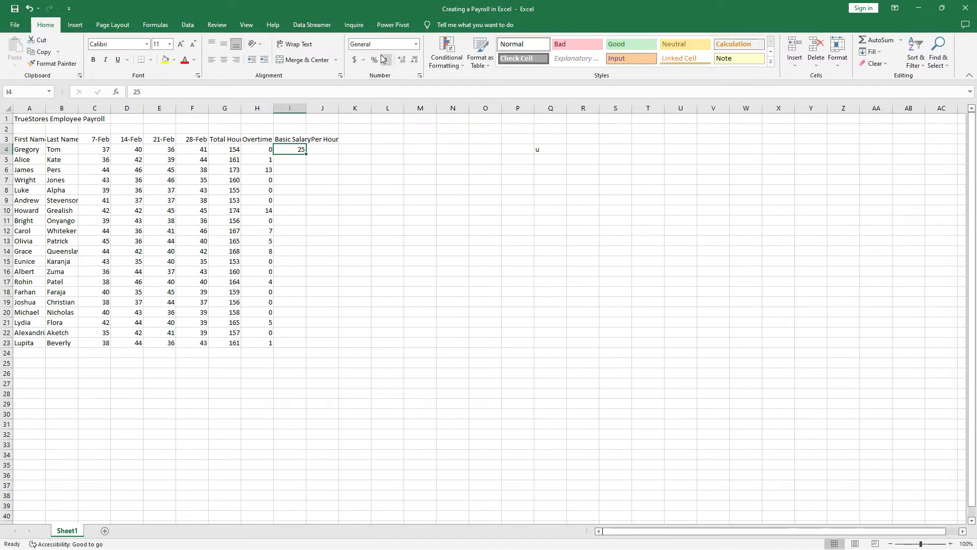
{"action": "left_click", "coordinate": [364, 60]}
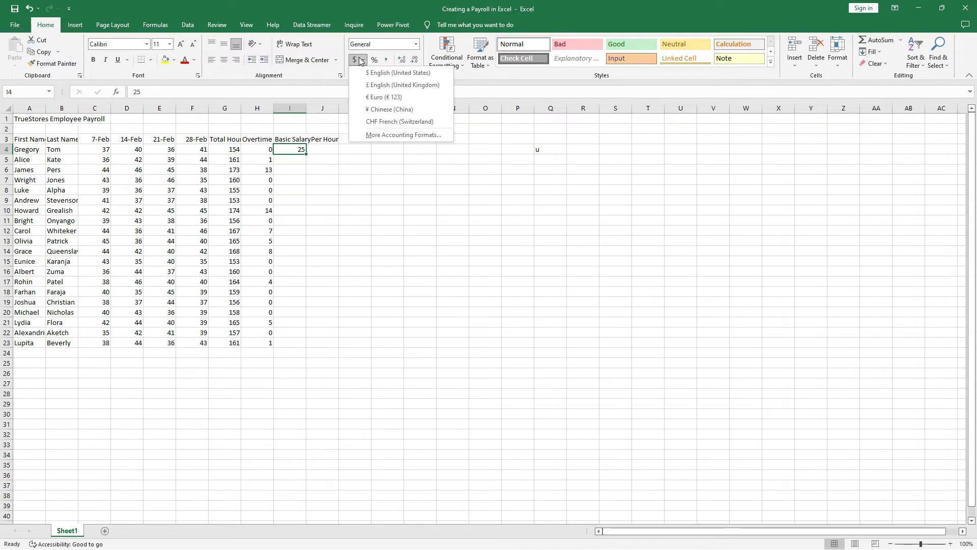
{"action": "left_click", "coordinate": [362, 2]}
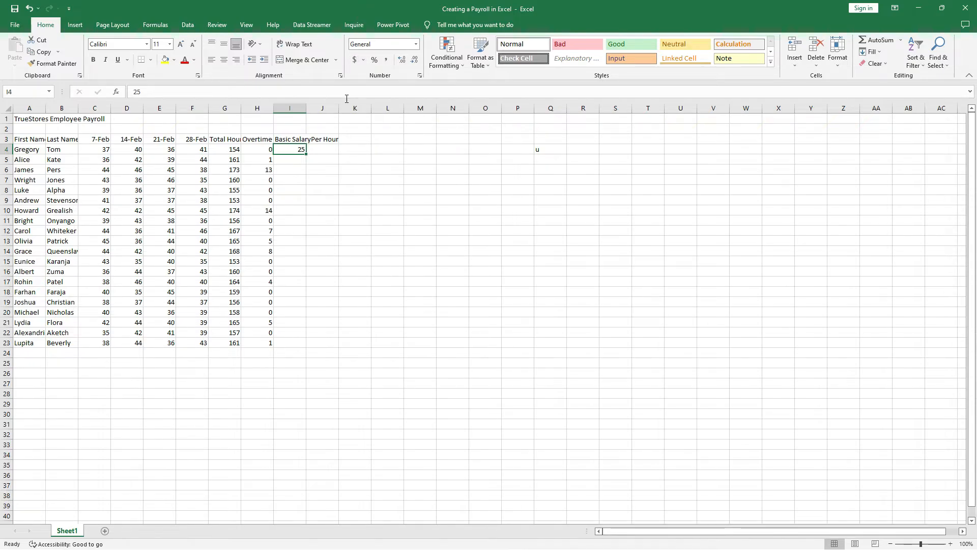
{"action": "left_click", "coordinate": [354, 60]}
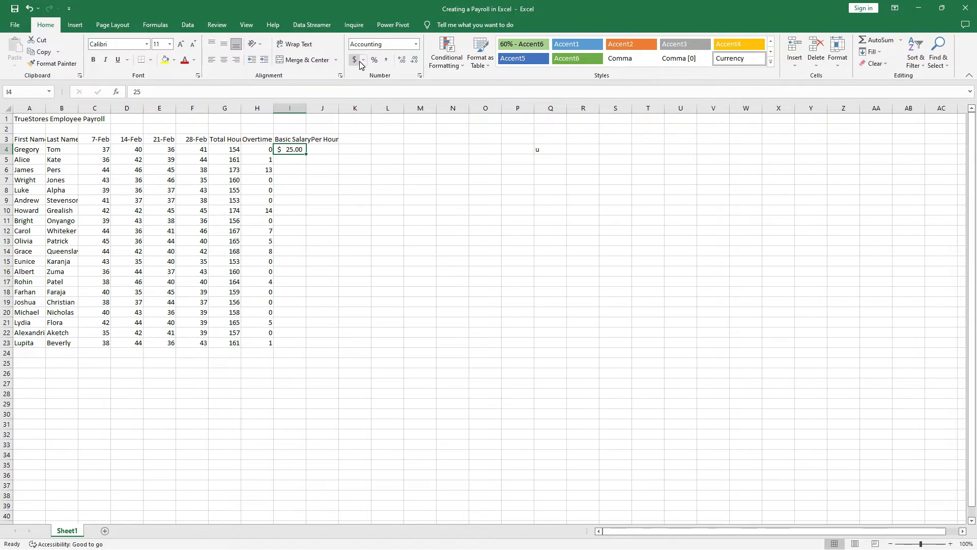
Step: Open the number format settings for I4 and try INR and CAD as the accounting currency symbol
{"action": "left_click", "coordinate": [419, 77]}
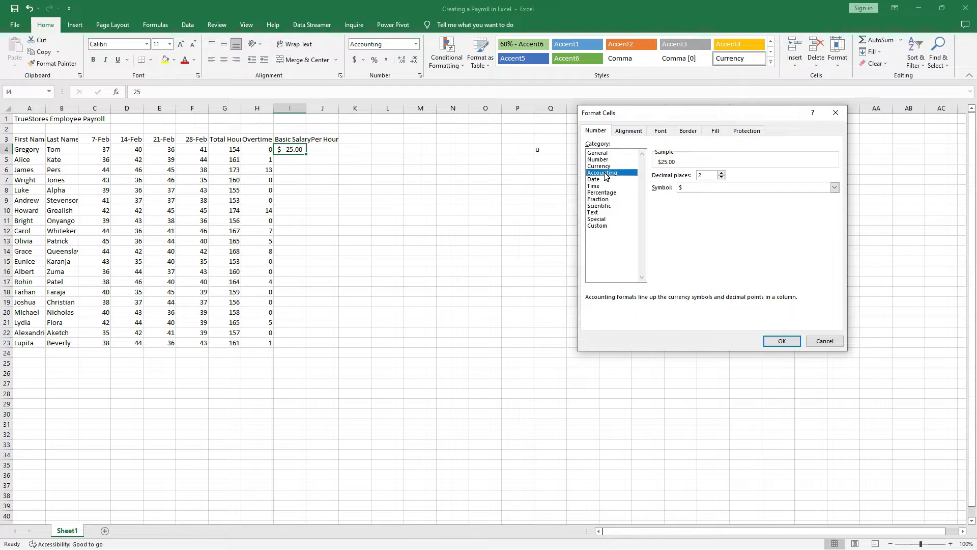
{"action": "left_click", "coordinate": [835, 188]}
{"action": "scroll", "coordinate": [711, 204], "scroll_direction": "down", "scroll_amount": 15}
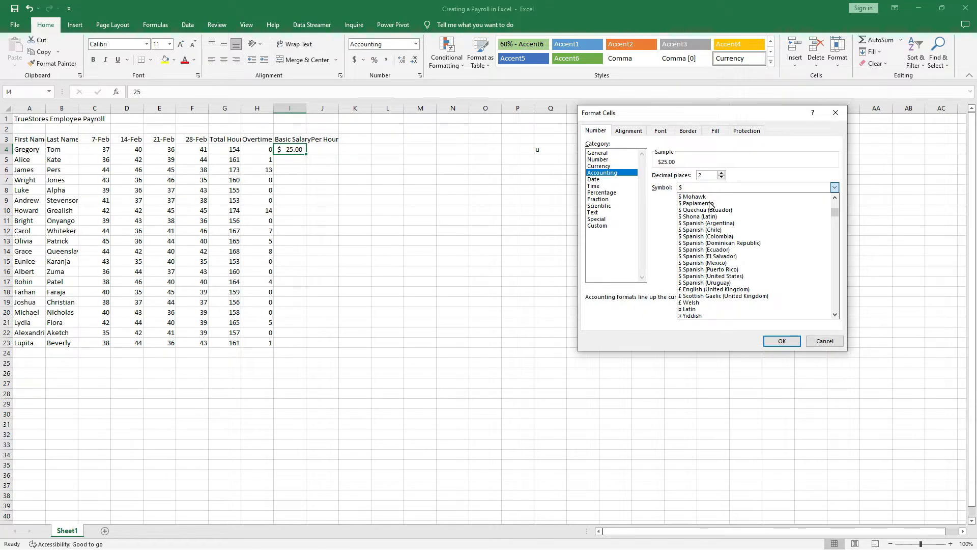
{"action": "type", "text": "INR"}
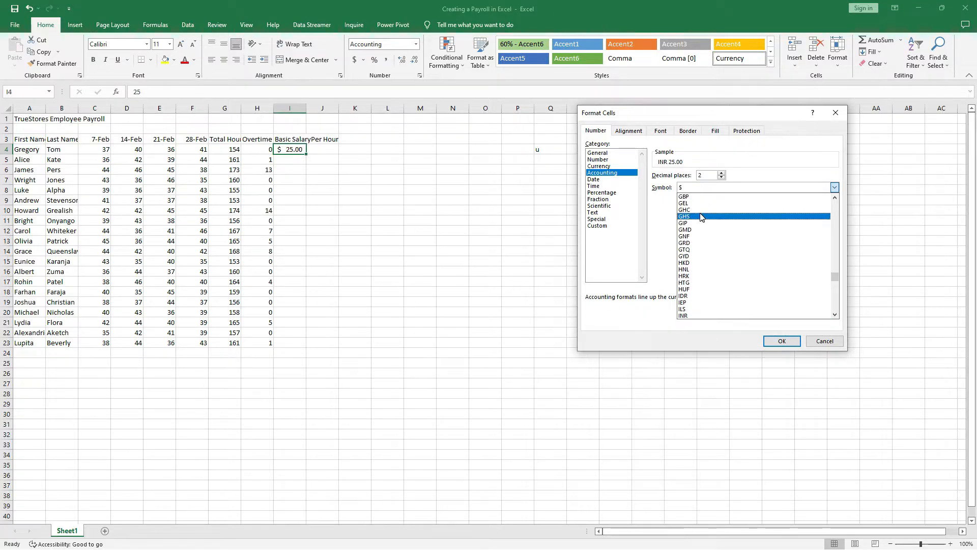
{"action": "left_click", "coordinate": [714, 316]}
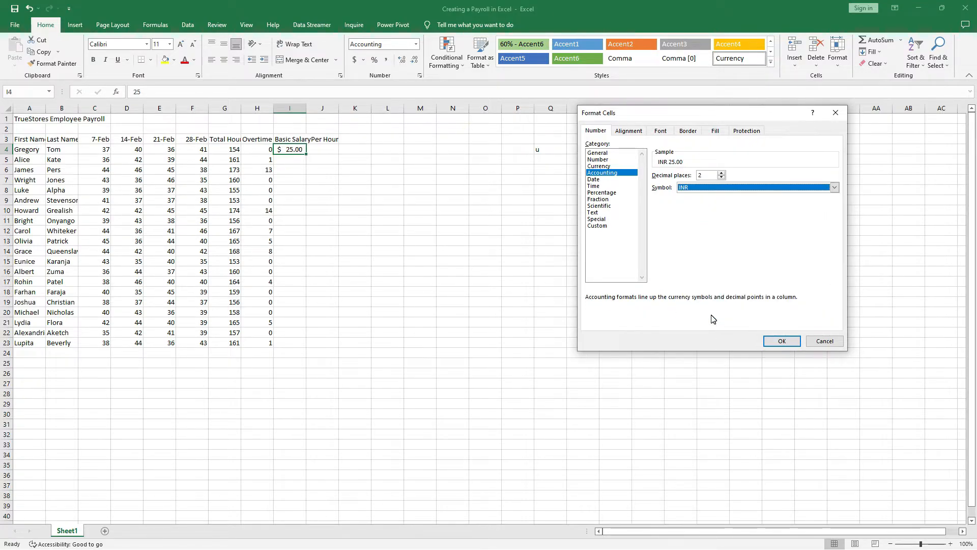
{"action": "left_click", "coordinate": [732, 189]}
{"action": "type", "text": "c"}
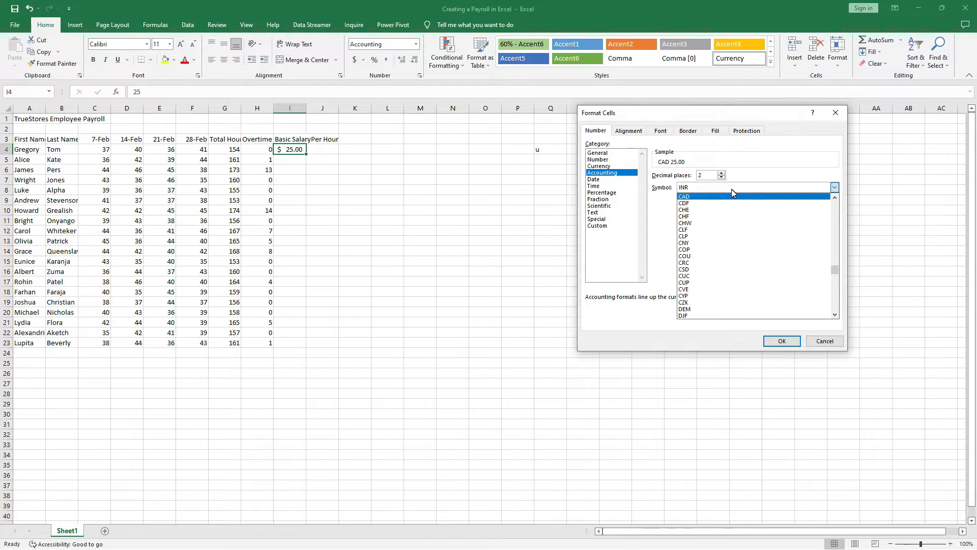
{"action": "left_click", "coordinate": [729, 189]}
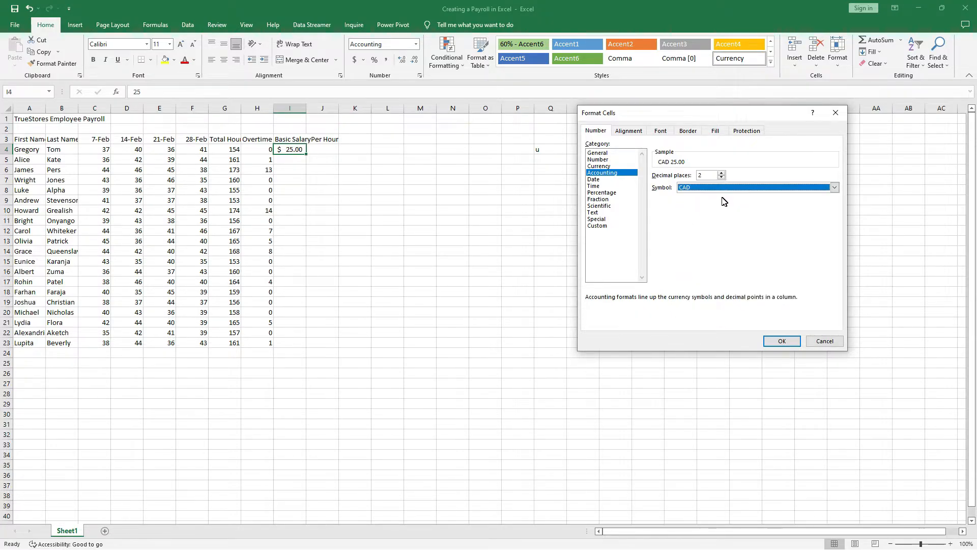
Step: Set the accounting currency symbol for I4 to USD and apply the format
{"action": "left_click", "coordinate": [721, 190]}
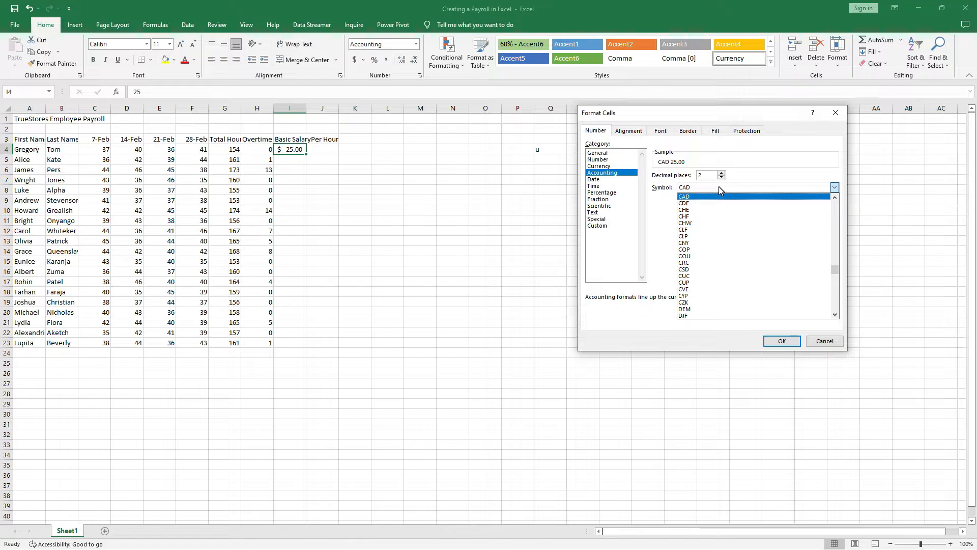
{"action": "type", "text": "ke"}
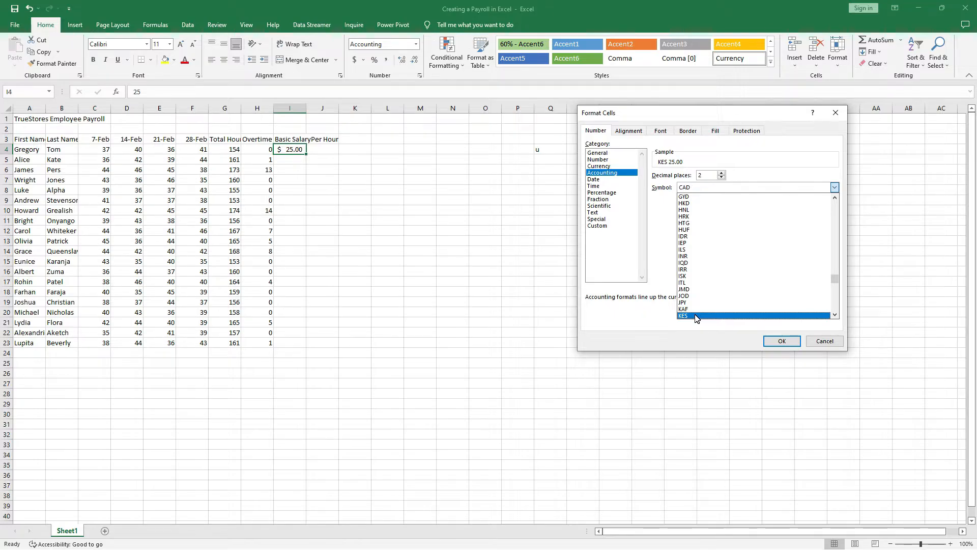
{"action": "type", "text": "us"}
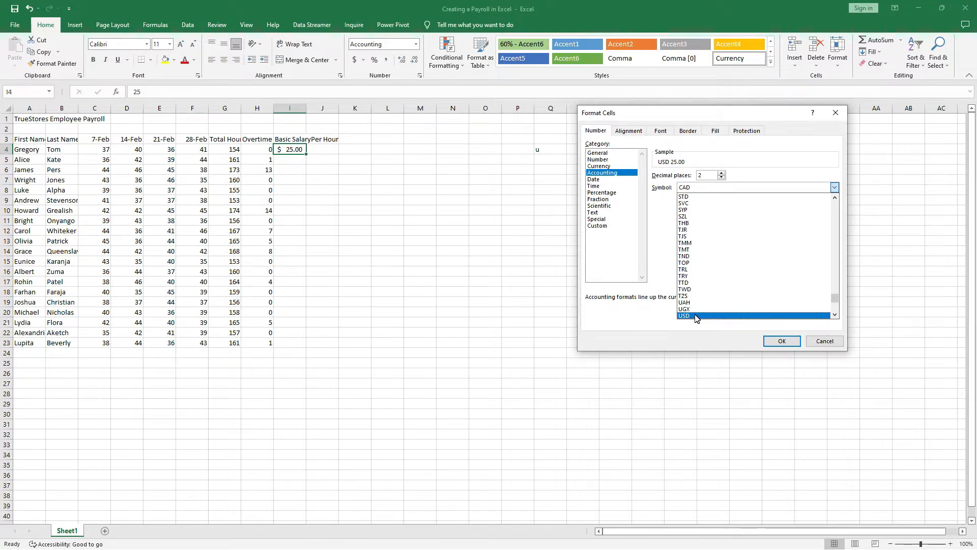
{"action": "left_click", "coordinate": [695, 315]}
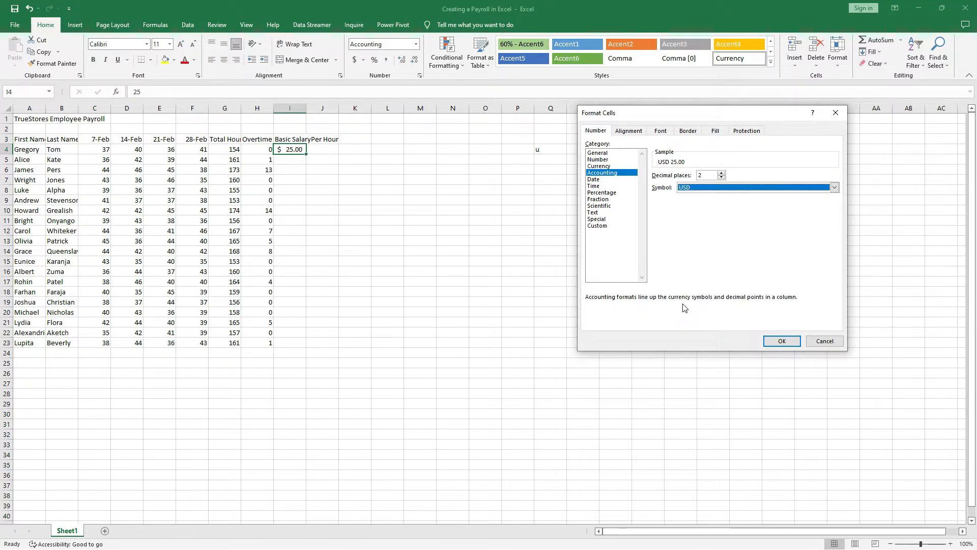
{"action": "left_click", "coordinate": [783, 341]}
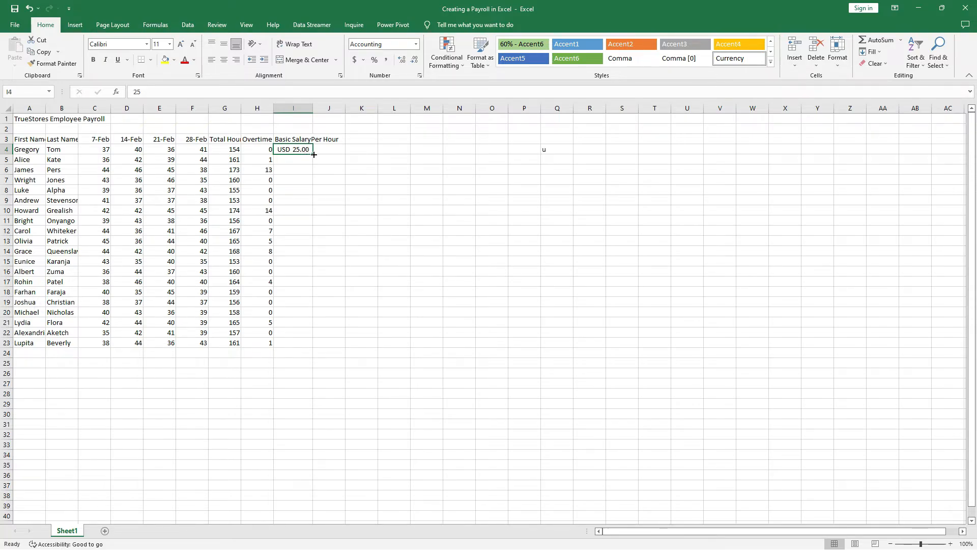
Step: Fill the USD hourly salary from I4 down to I23 for all employees
{"action": "mouse_move", "coordinate": [313, 156]}
{"action": "left_mouse_down"}
{"action": "mouse_move", "coordinate": [314, 347]}
{"action": "mouse_move", "coordinate": [313, 155]}
{"action": "left_mouse_up"}
{"action": "left_click", "coordinate": [302, 161]}
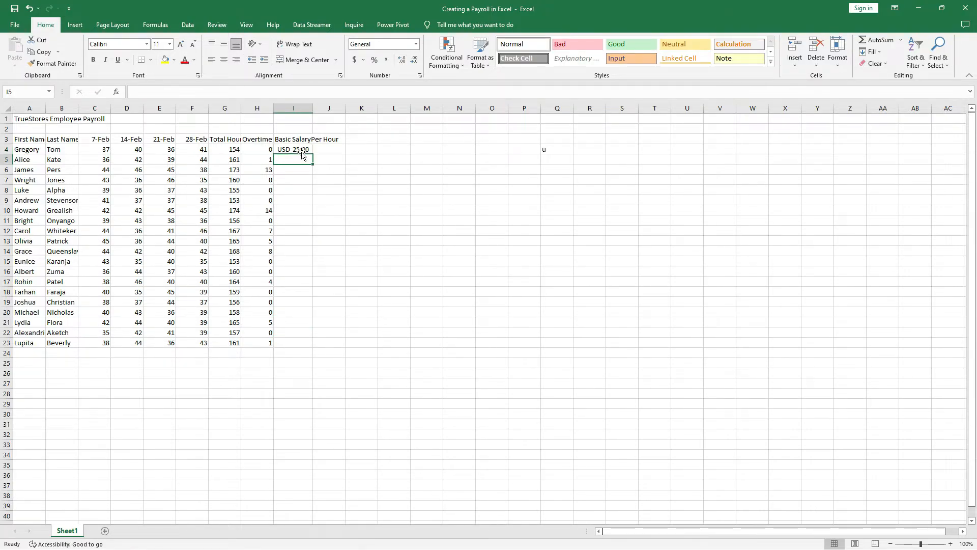
{"action": "left_click", "coordinate": [301, 147]}
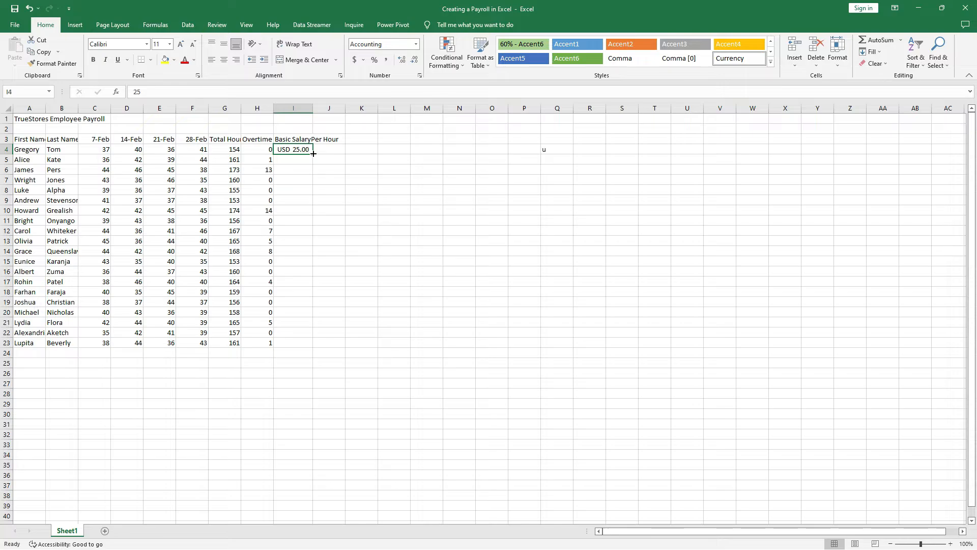
{"action": "double_click", "coordinate": [314, 154]}
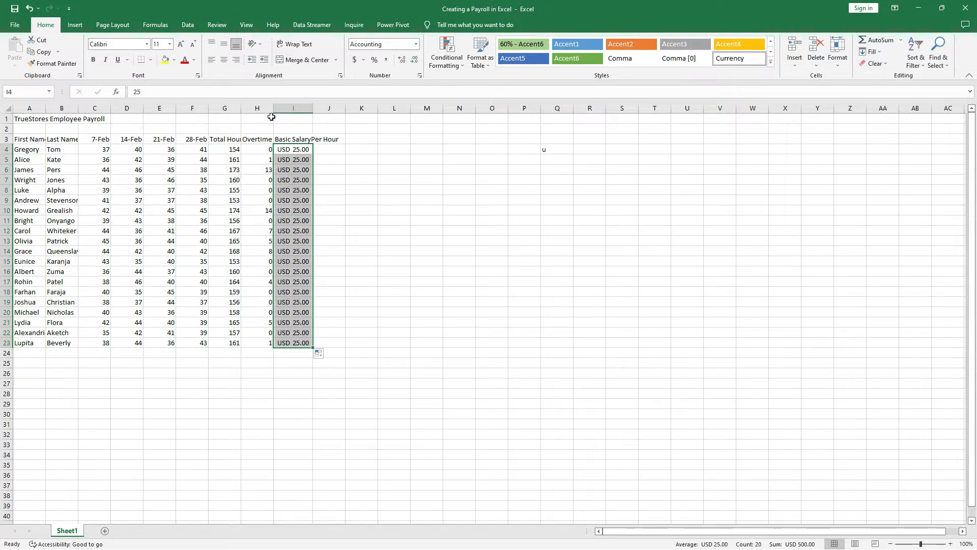
{"action": "left_click", "coordinate": [303, 150]}
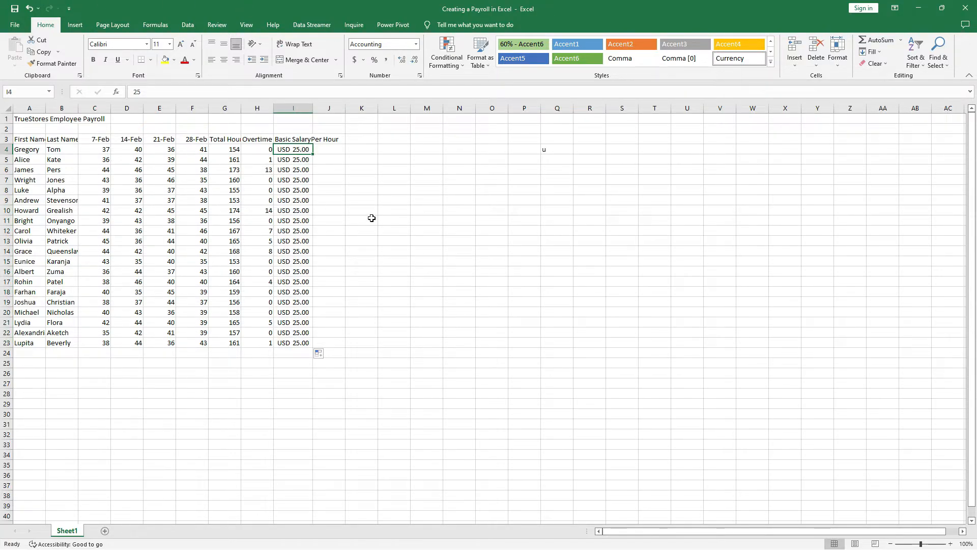
Step: Enter the column header Total Salary in J3
{"action": "left_click", "coordinate": [331, 140]}
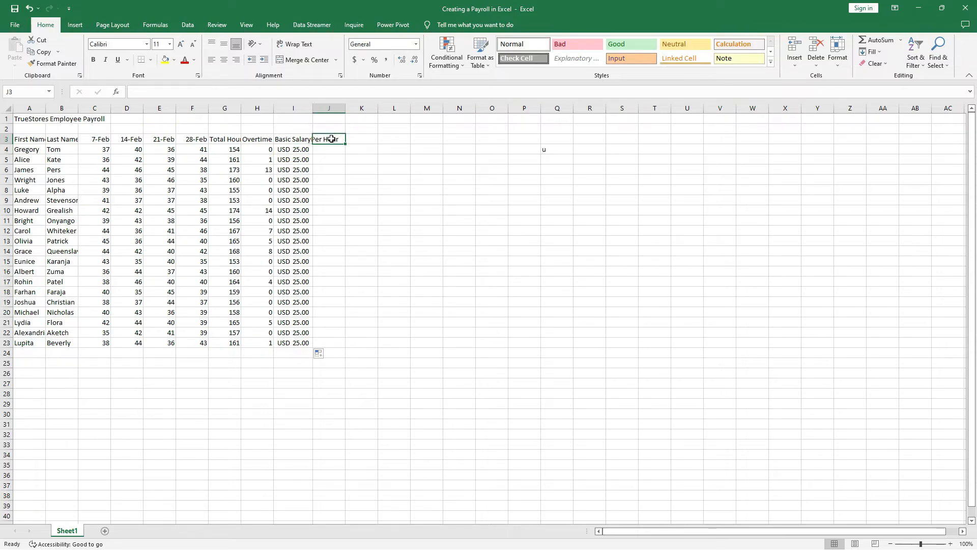
{"action": "type", "text": "Total"}
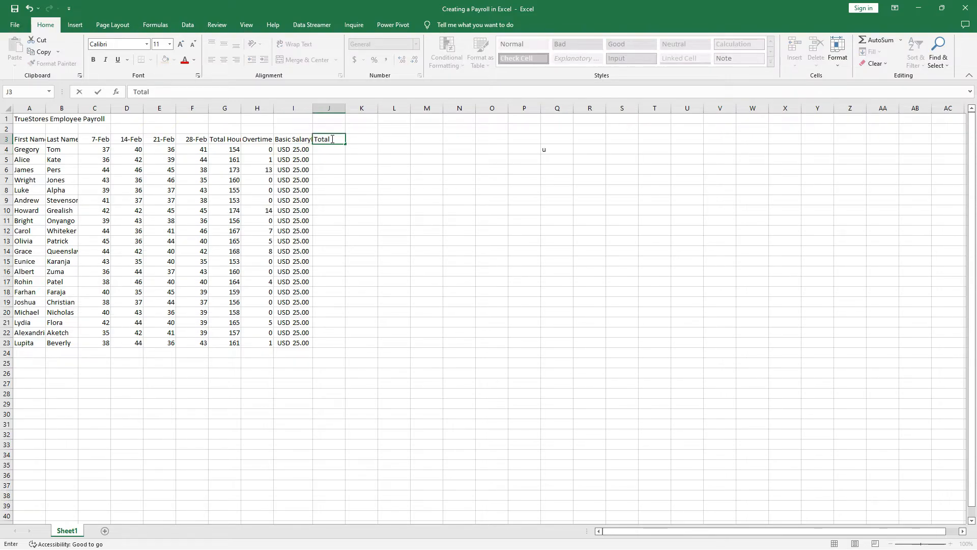
{"action": "type", "text": " Salary"}
{"action": "key", "text": "Return"}
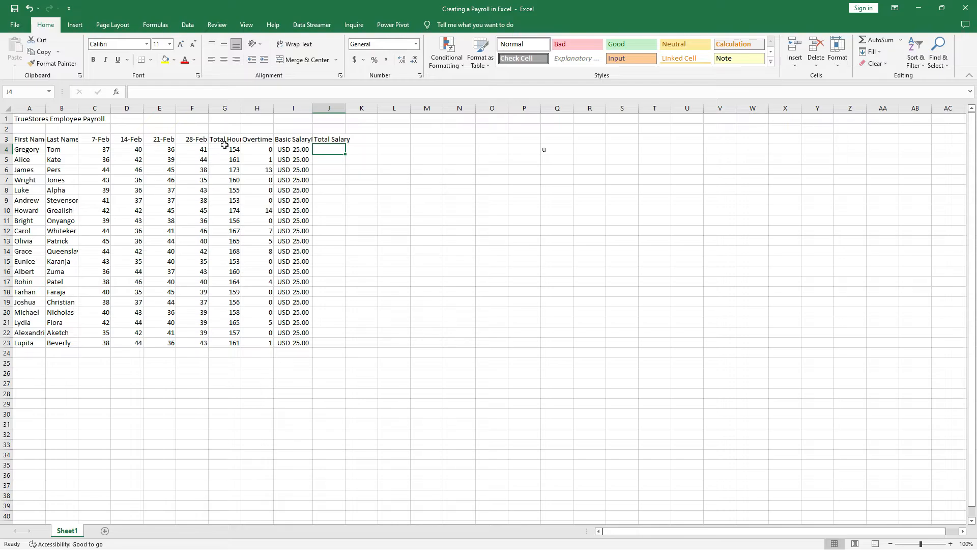
Step: Enter the formula =G4*I4 in J4 to multiply total hours by the hourly basic salary
{"action": "type", "text": "="}
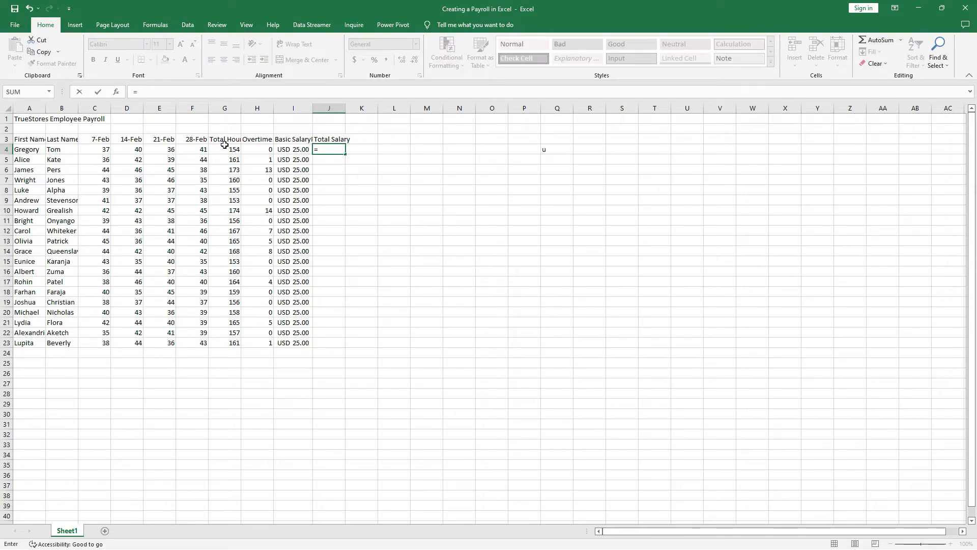
{"action": "left_click", "coordinate": [230, 149]}
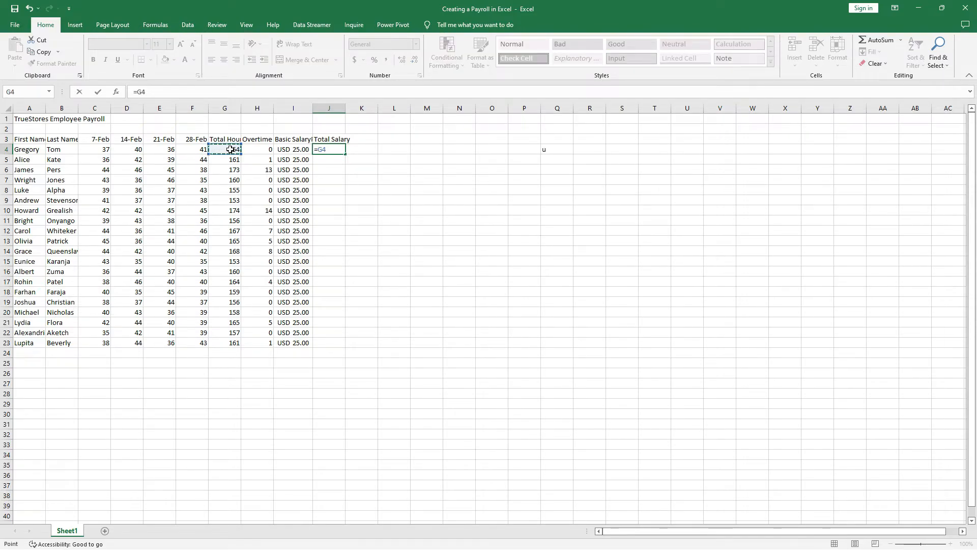
{"action": "type", "text": "*"}
{"action": "left_click", "coordinate": [297, 150]}
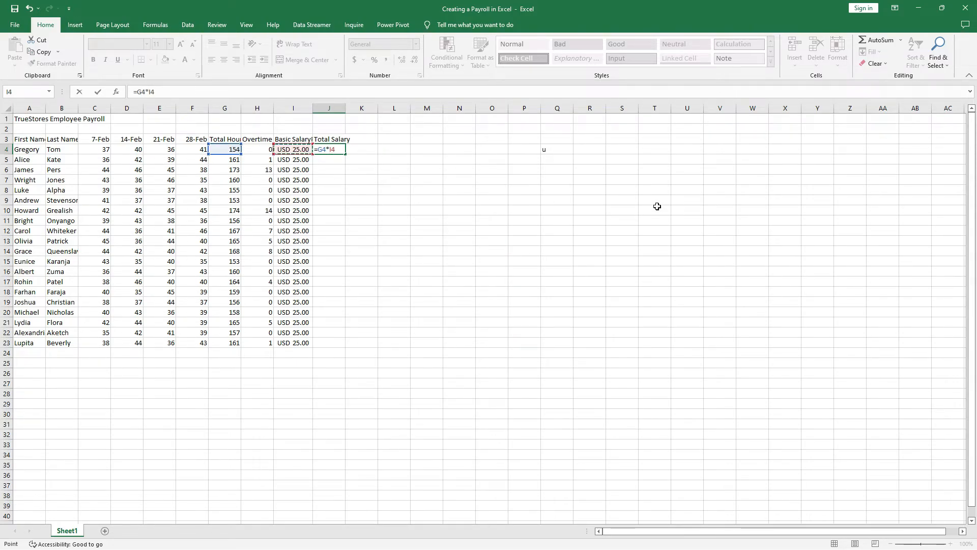
{"action": "key", "text": "Return"}
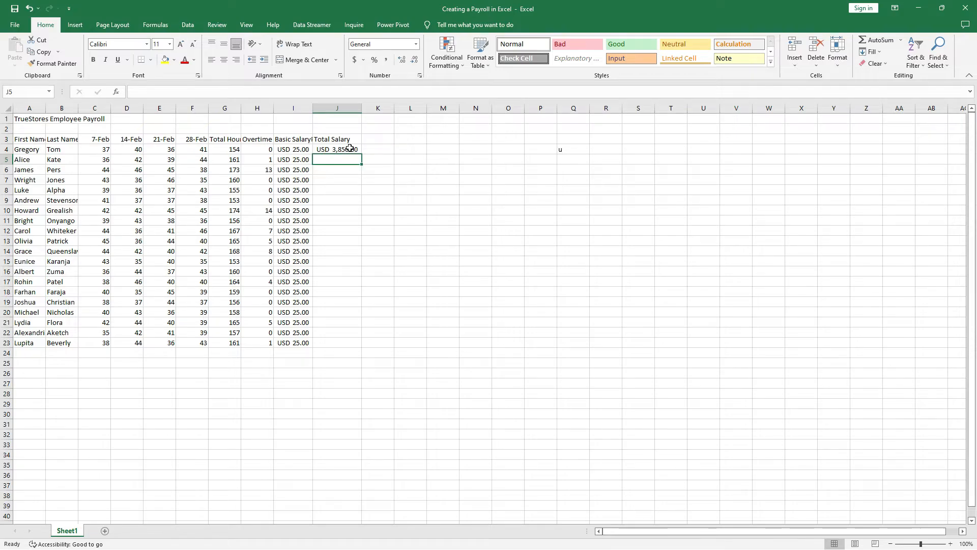
Step: Fill the total salary formula from J4 down to J23
{"action": "left_click", "coordinate": [7, 151]}
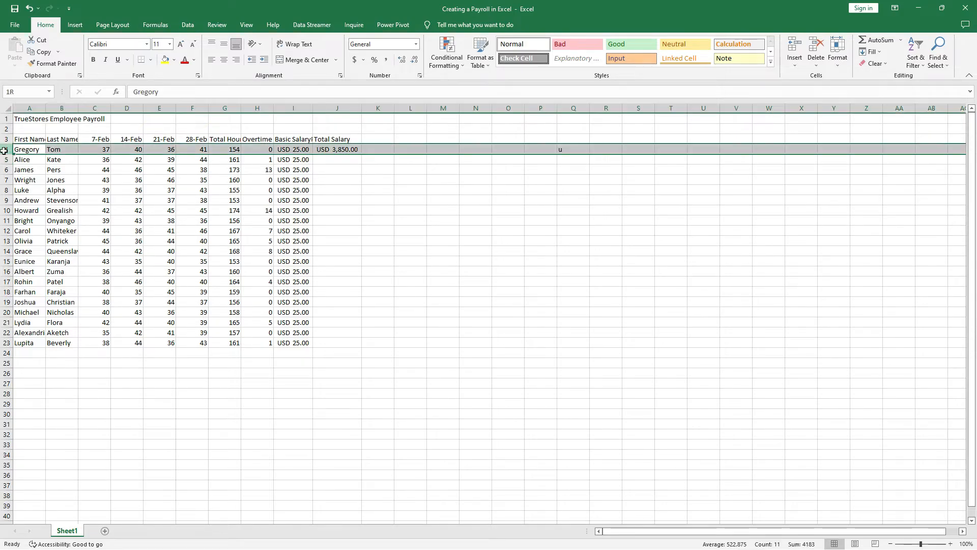
{"action": "left_click", "coordinate": [340, 149]}
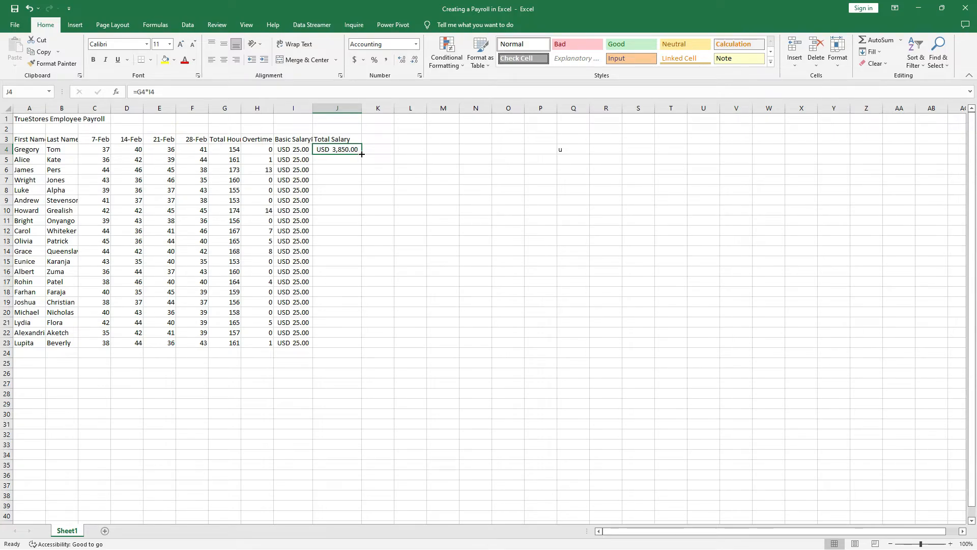
{"action": "double_click", "coordinate": [362, 154]}
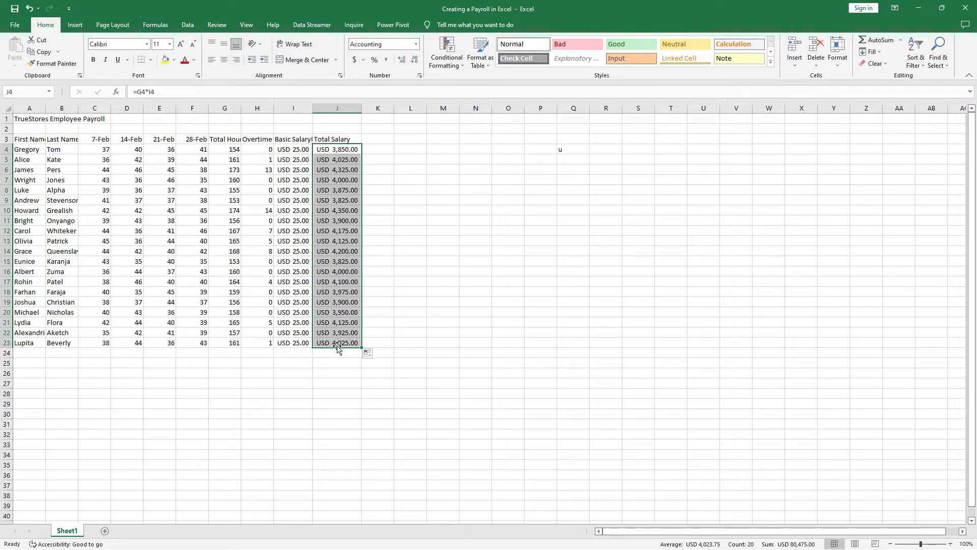
Step: Enter the column header Overtime Pay in K3
{"action": "left_click", "coordinate": [380, 140]}
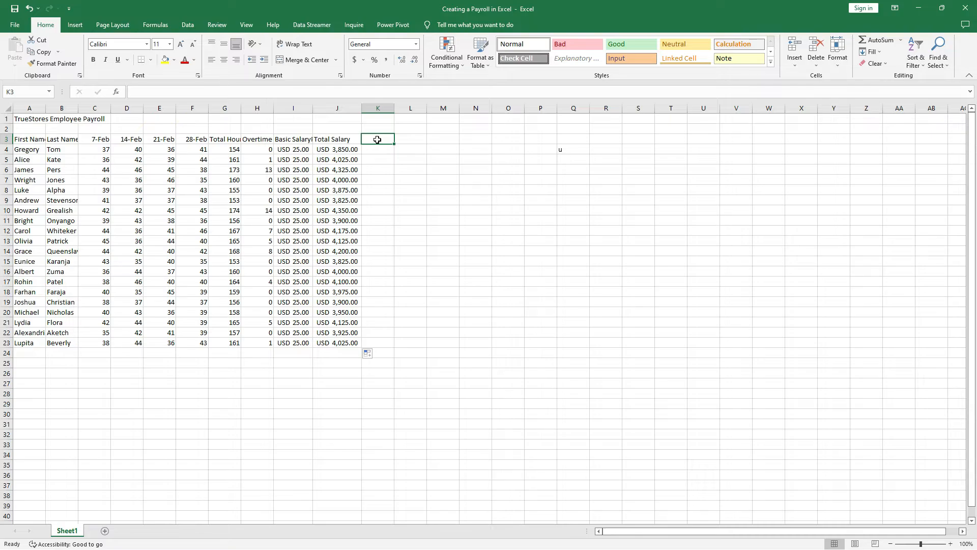
{"action": "type", "text": "O"}
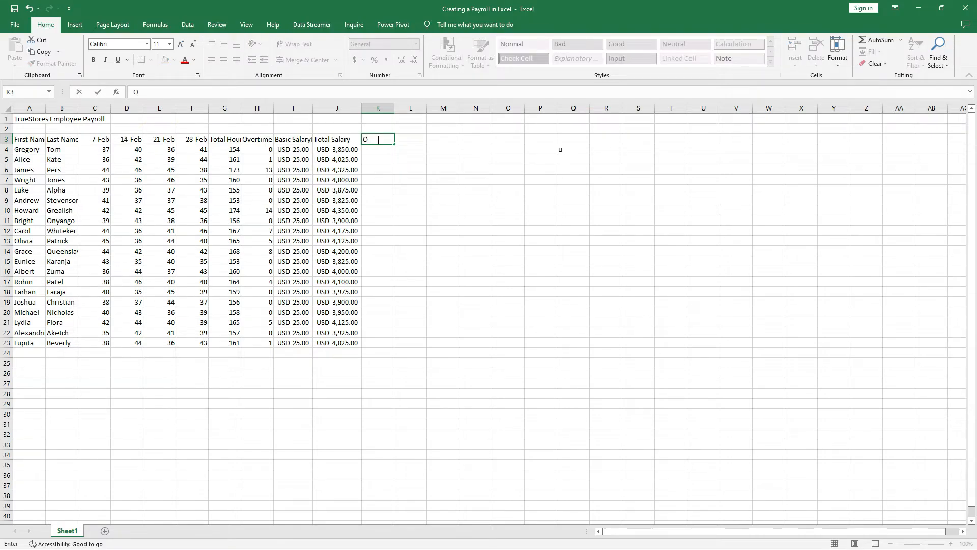
{"action": "type", "text": "vertime Pay"}
{"action": "key", "text": "Return"}
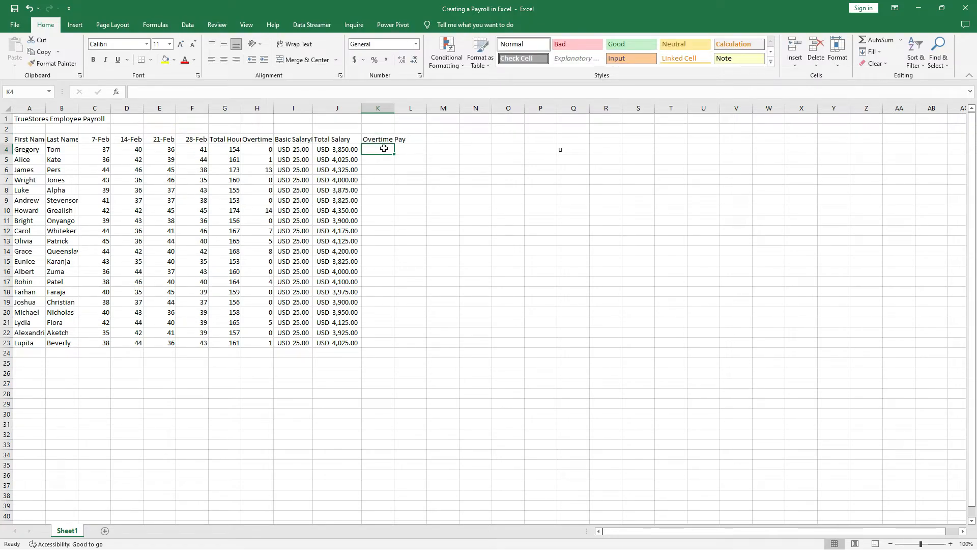
Step: Enter the formula =H4*I4*0.25 in K4 to calculate the first employee's overtime pay
{"action": "type", "text": "="}
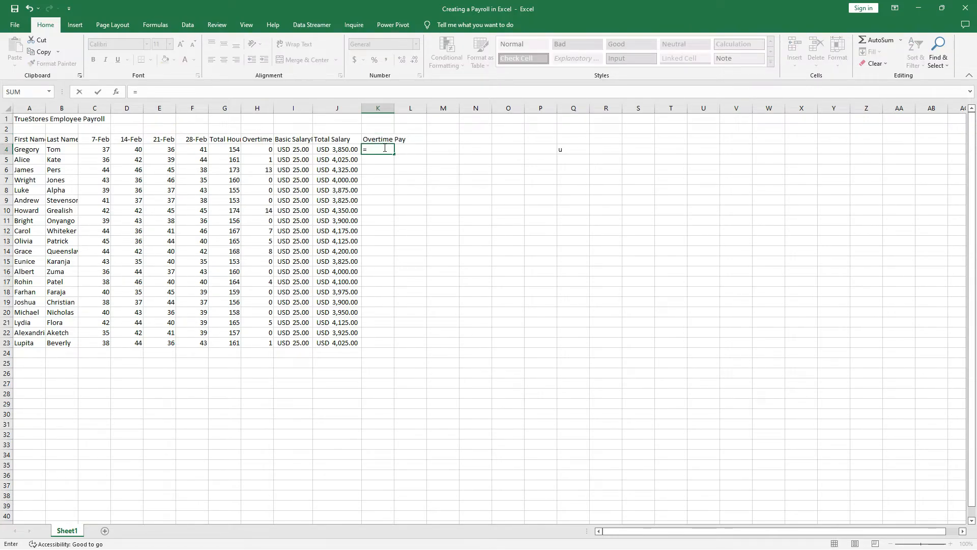
{"action": "left_click", "coordinate": [262, 149]}
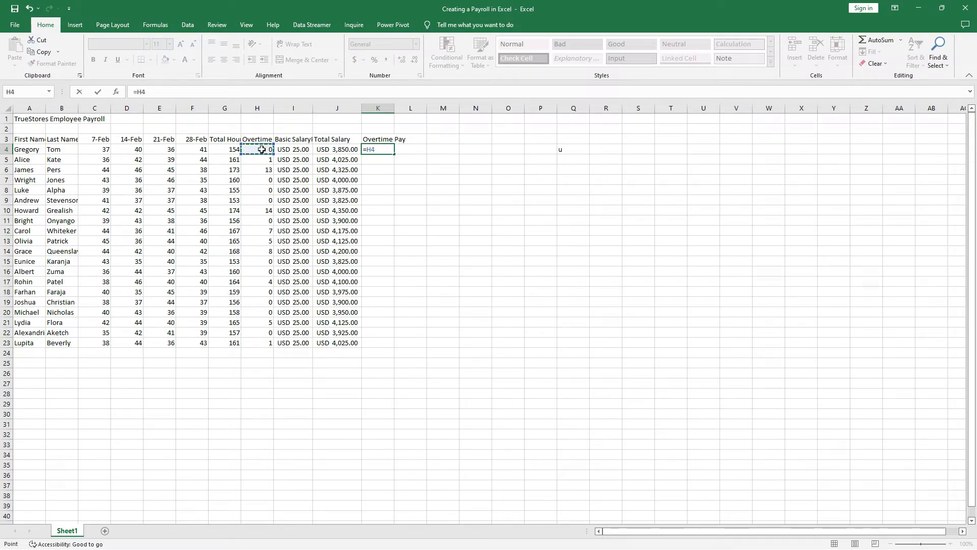
{"action": "type", "text": "*"}
{"action": "left_click", "coordinate": [297, 149]}
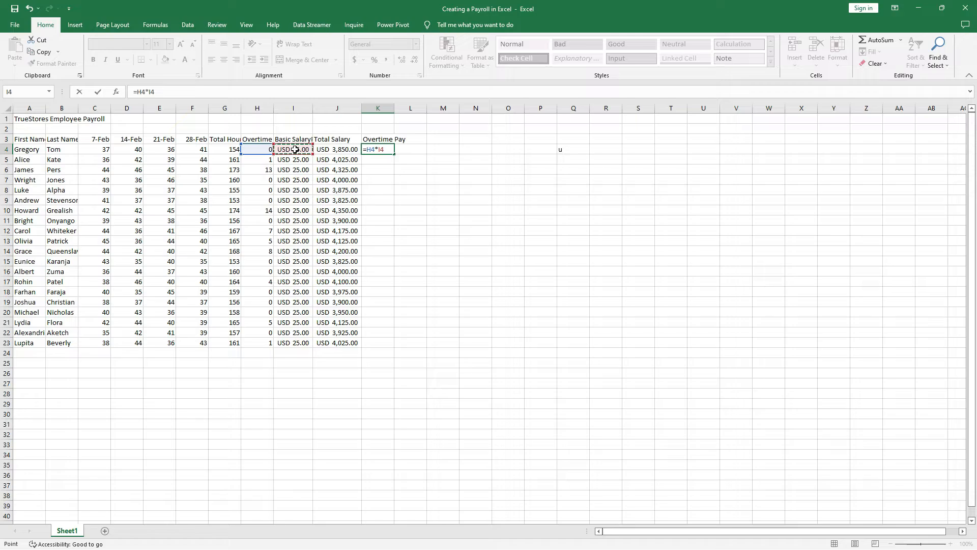
{"action": "type", "text": "*"}
{"action": "key", "text": "Return"}
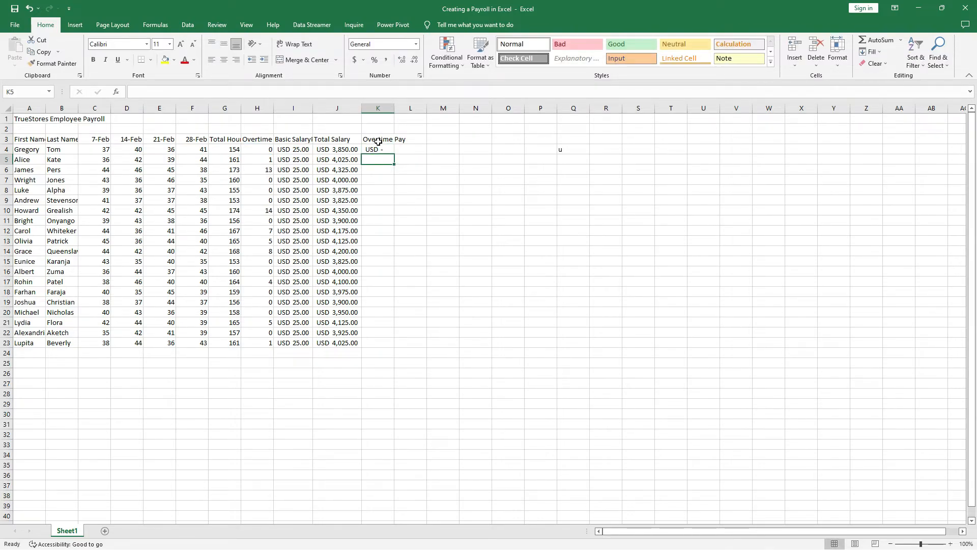
Step: Fill the overtime pay formula from K4 down to K23 and fit the width of column K to its contents
{"action": "left_click", "coordinate": [377, 149]}
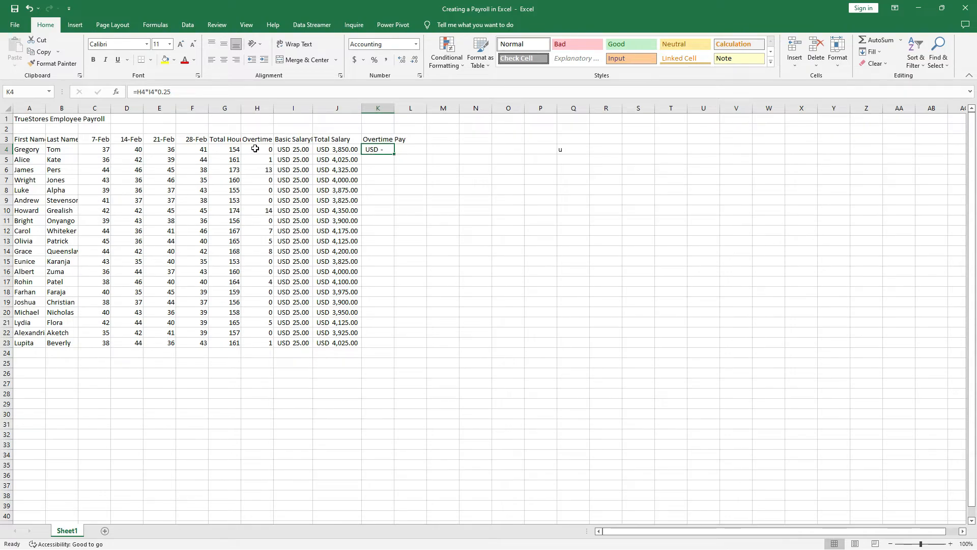
{"action": "left_click", "coordinate": [6, 149]}
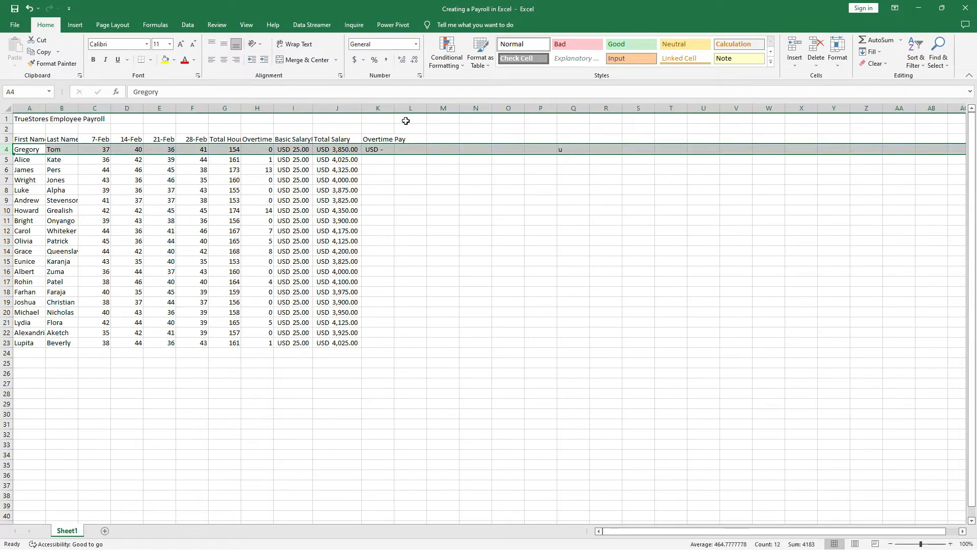
{"action": "left_click", "coordinate": [385, 149]}
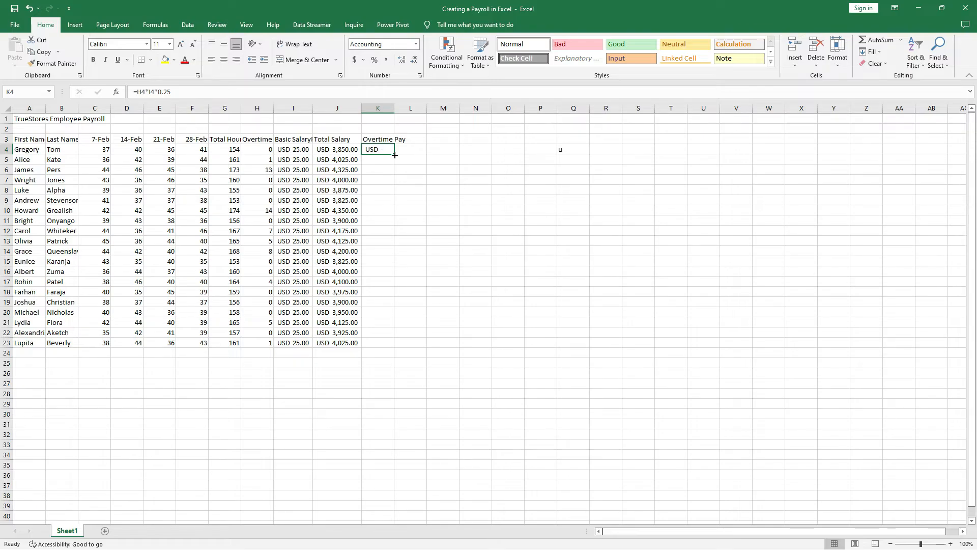
{"action": "double_click", "coordinate": [395, 155]}
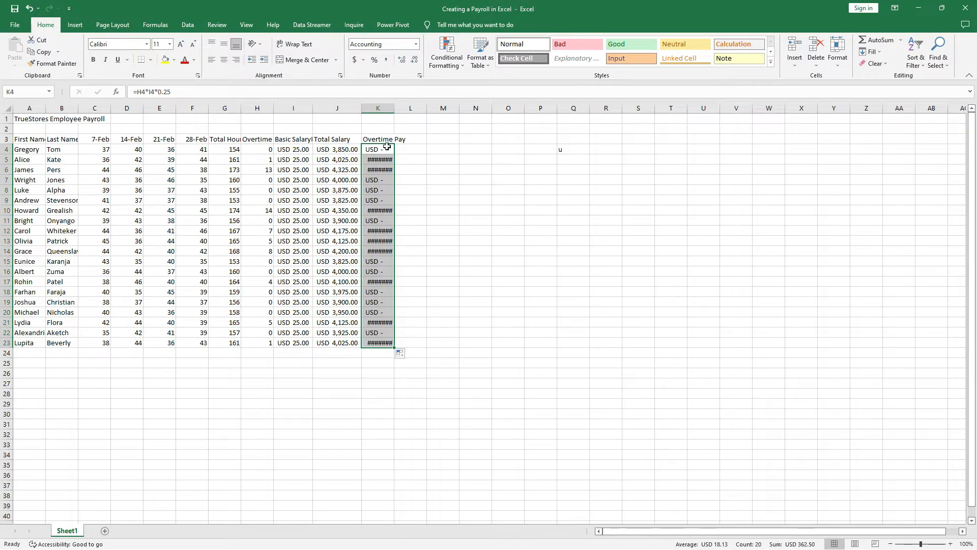
{"action": "left_click", "coordinate": [383, 160]}
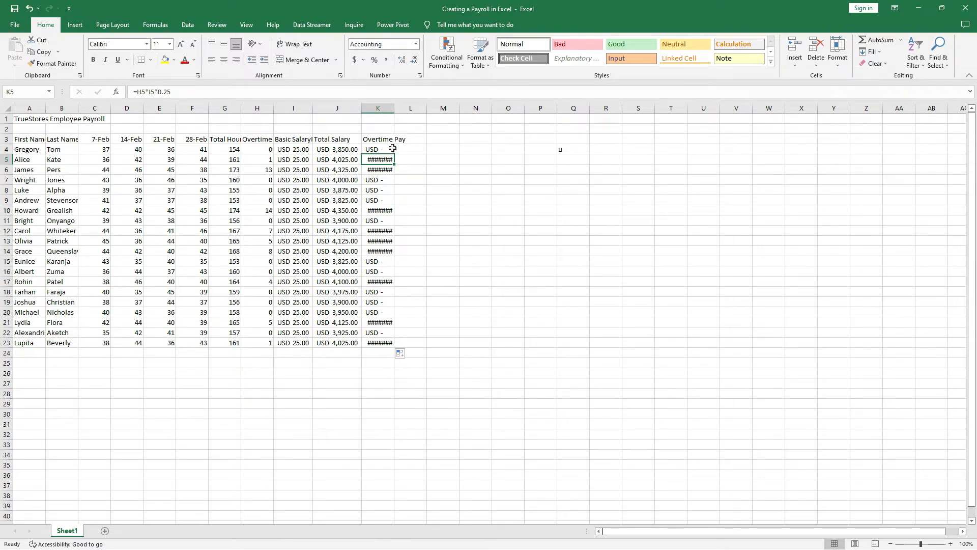
{"action": "double_click", "coordinate": [394, 109]}
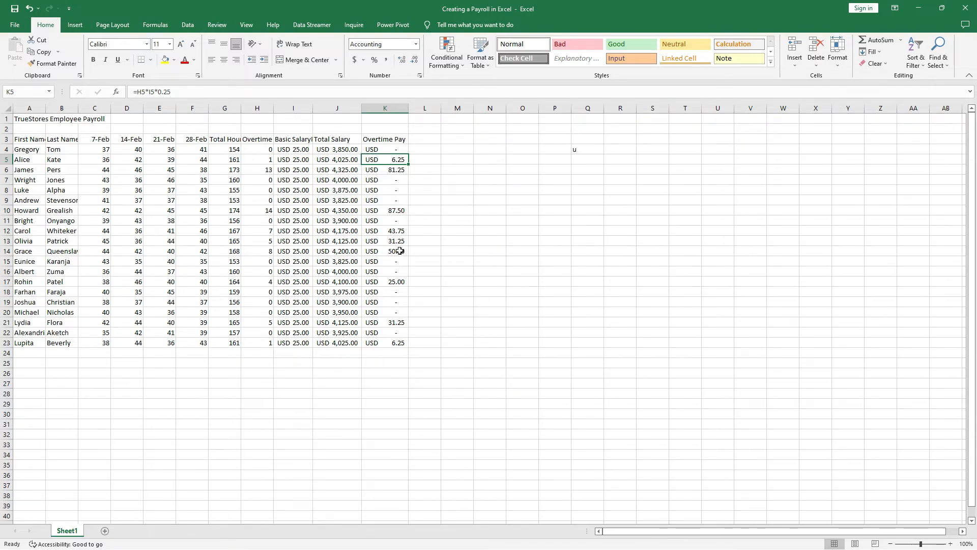
Step: Check the overtime pay in rows 5 and 10 against the overtime hours of the same employees
{"action": "left_click", "coordinate": [268, 161]}
{"action": "left_click", "coordinate": [392, 159]}
{"action": "left_click", "coordinate": [8, 160]}
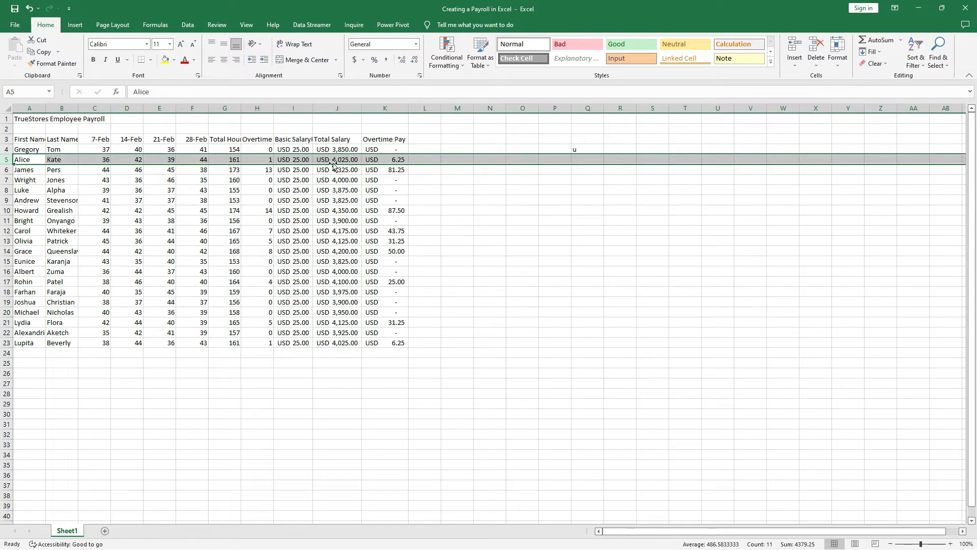
{"action": "left_click", "coordinate": [402, 159]}
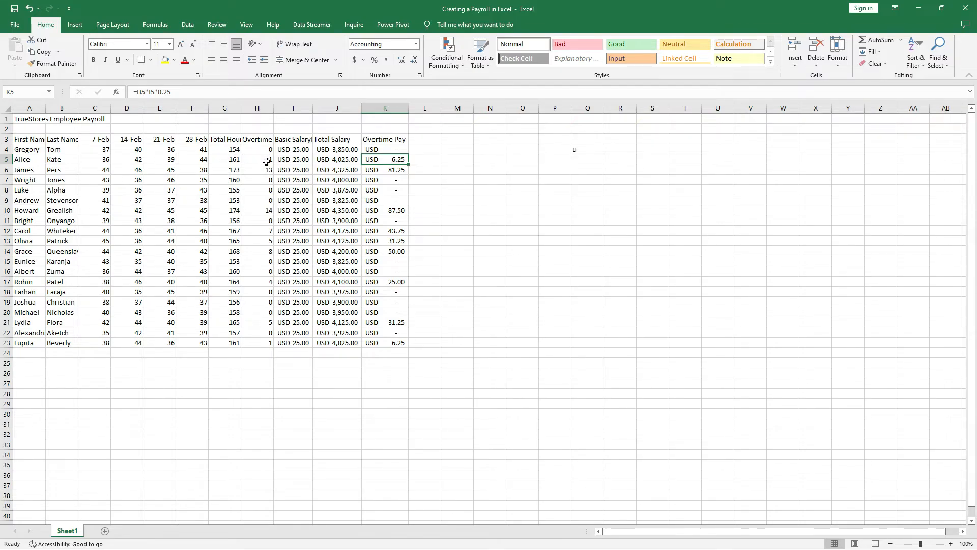
{"action": "left_click", "coordinate": [394, 210]}
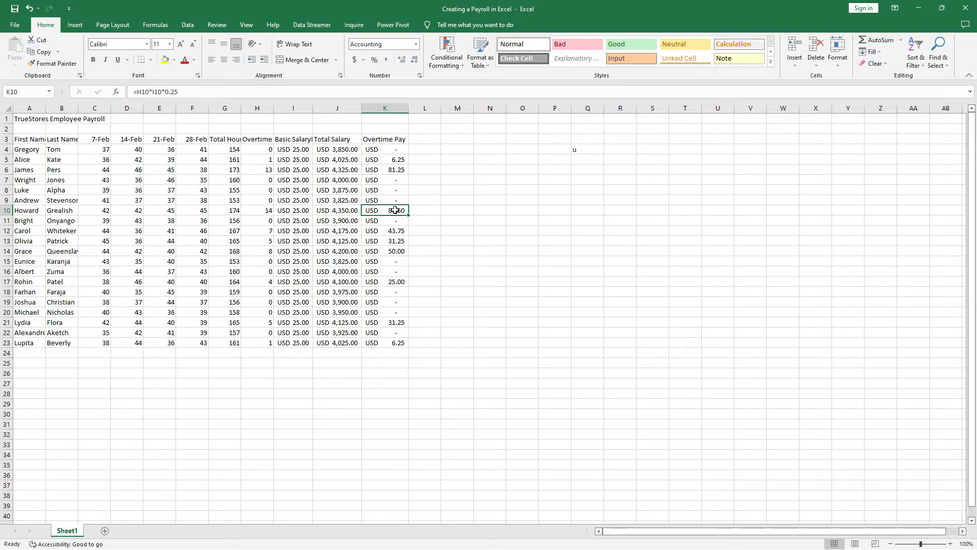
{"action": "left_click", "coordinate": [8, 211]}
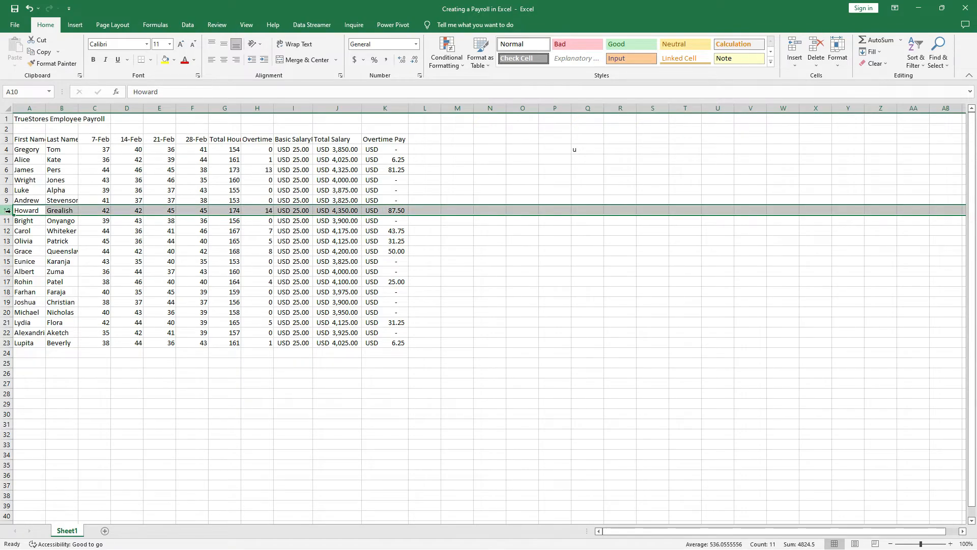
{"action": "left_click", "coordinate": [258, 209]}
{"action": "left_click", "coordinate": [391, 210]}
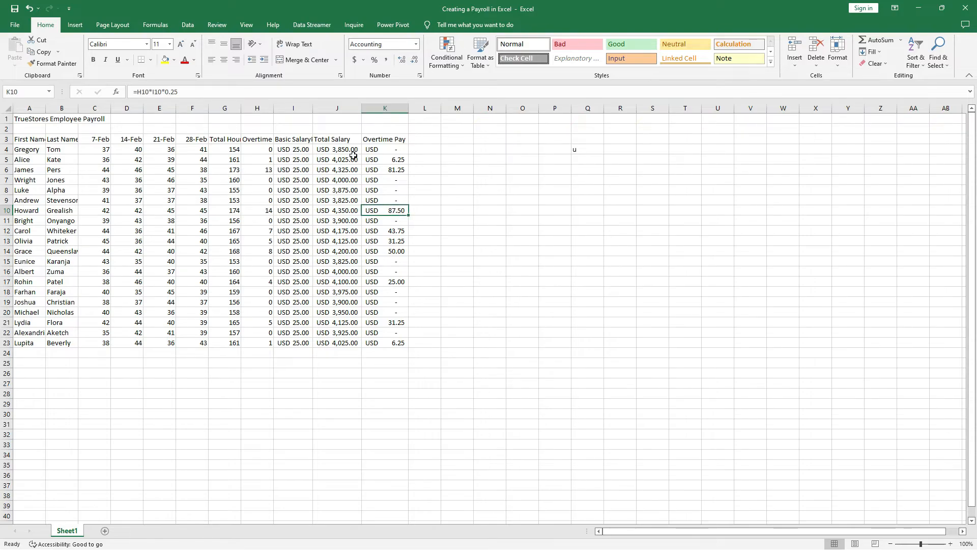
{"action": "left_click", "coordinate": [338, 139]}
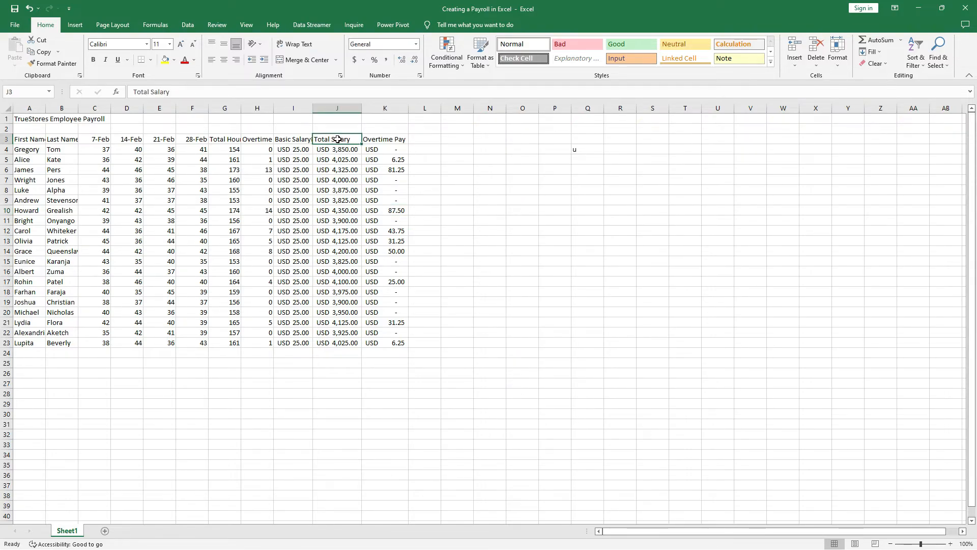
{"action": "left_click", "coordinate": [425, 139]}
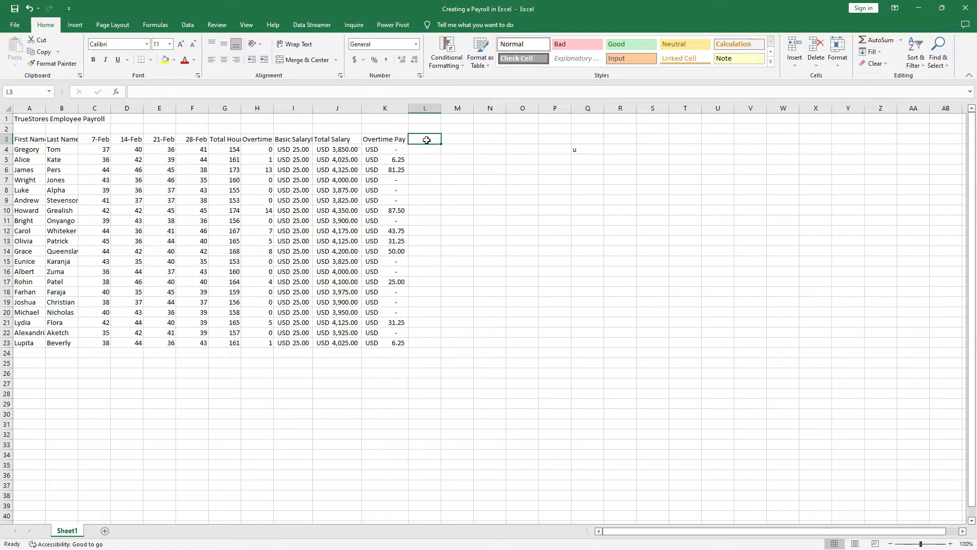
{"action": "type", "text": "Tota"}
{"action": "key", "text": "BackSpace"}
{"action": "key", "text": "BackSpace"}
{"action": "key", "text": "BackSpace"}
{"action": "key", "text": "BackSpace"}
{"action": "key", "text": "BackSpace"}
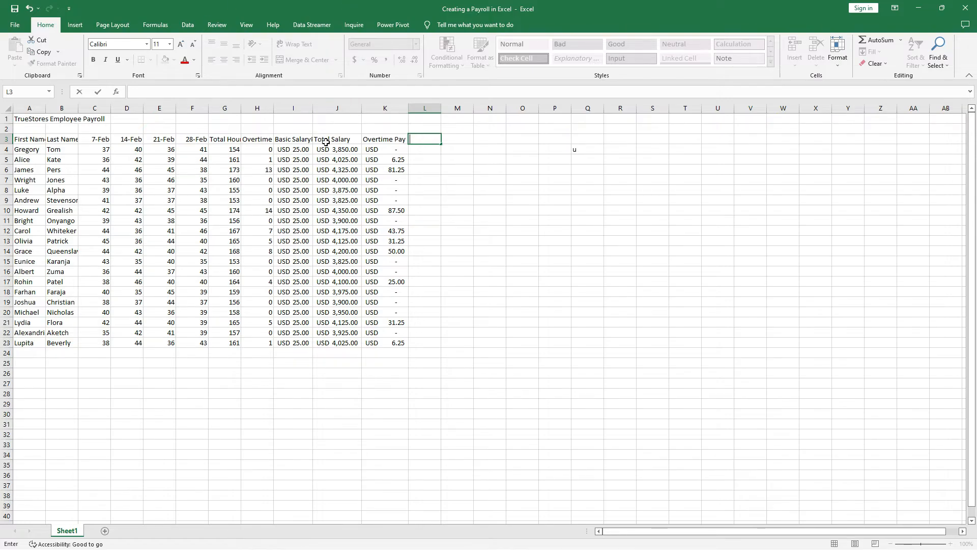
Step: Rename the Total Salary header in J3 as Sub-total Salary
{"action": "left_click", "coordinate": [326, 143]}
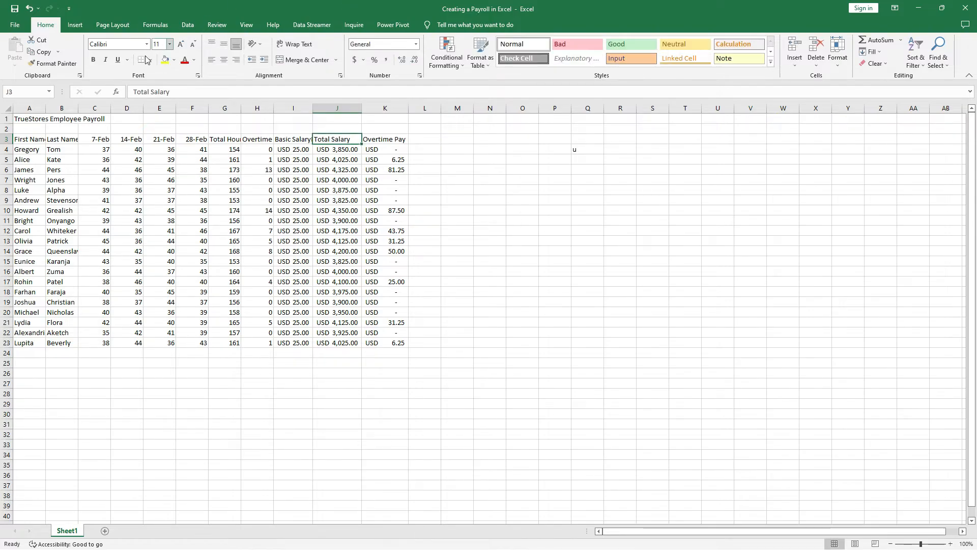
{"action": "left_click", "coordinate": [135, 92]}
{"action": "key", "text": "Delete"}
{"action": "type", "text": "Sub-t"}
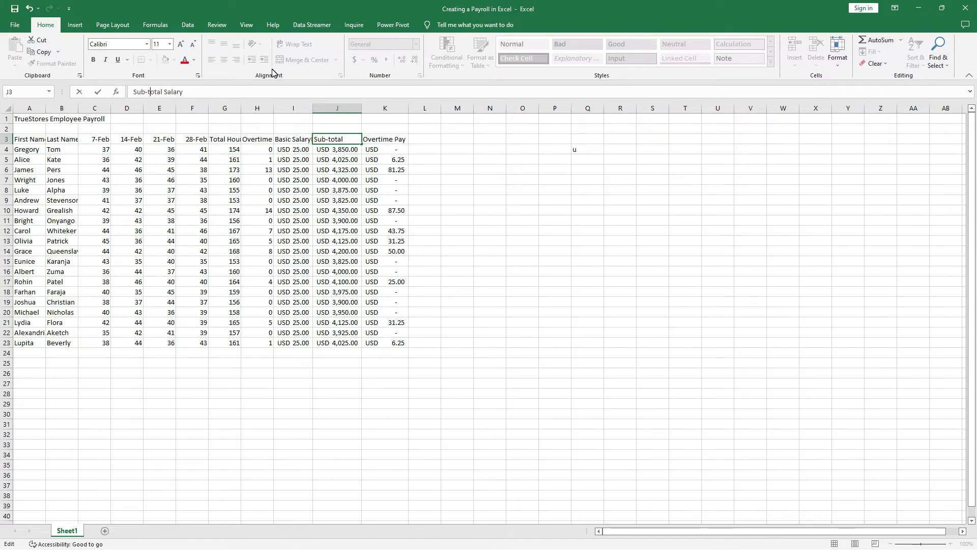
Step: Enter the column header Total Salary in L3
{"action": "left_click", "coordinate": [429, 141]}
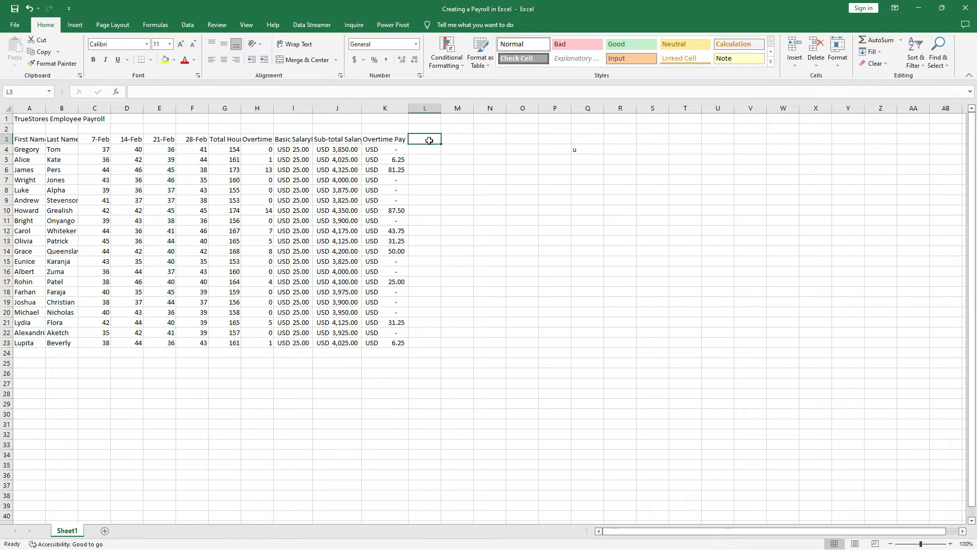
{"action": "type", "text": "Total Salry"}
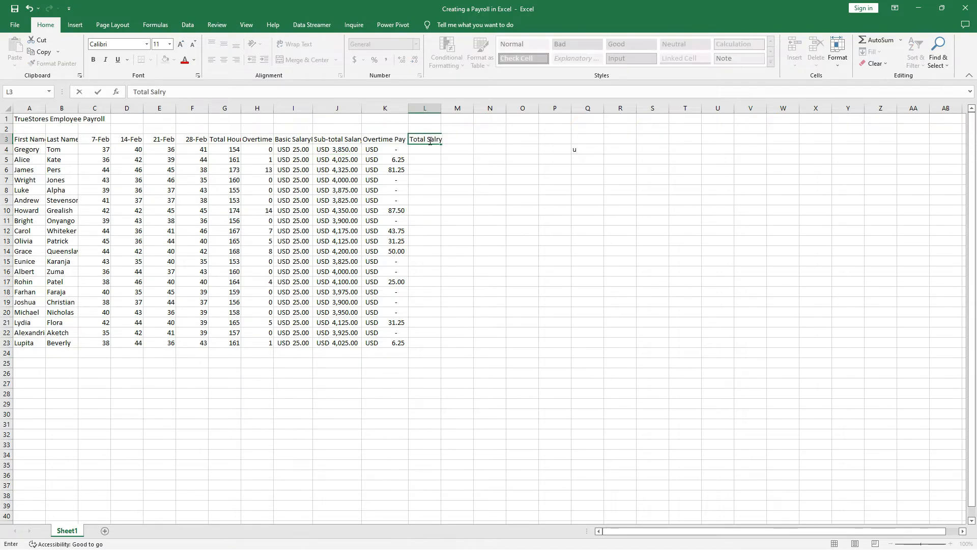
{"action": "key", "text": "ctrl+Return"}
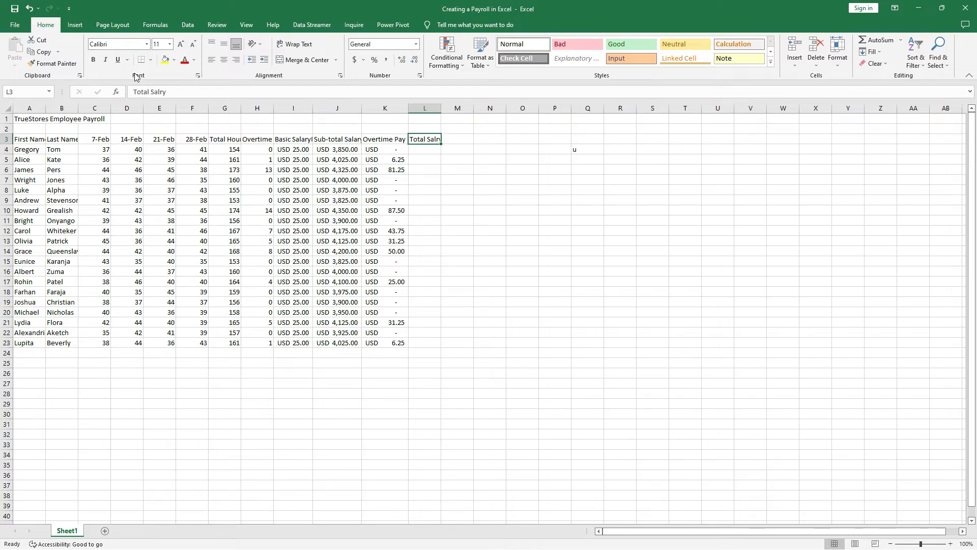
{"action": "left_click", "coordinate": [159, 91]}
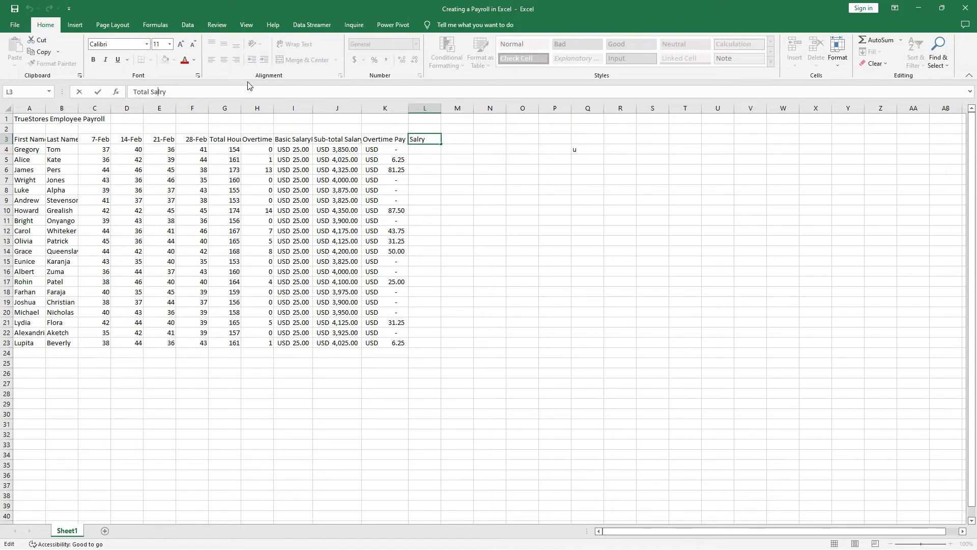
{"action": "type", "text": "a"}
{"action": "key", "text": "Return"}
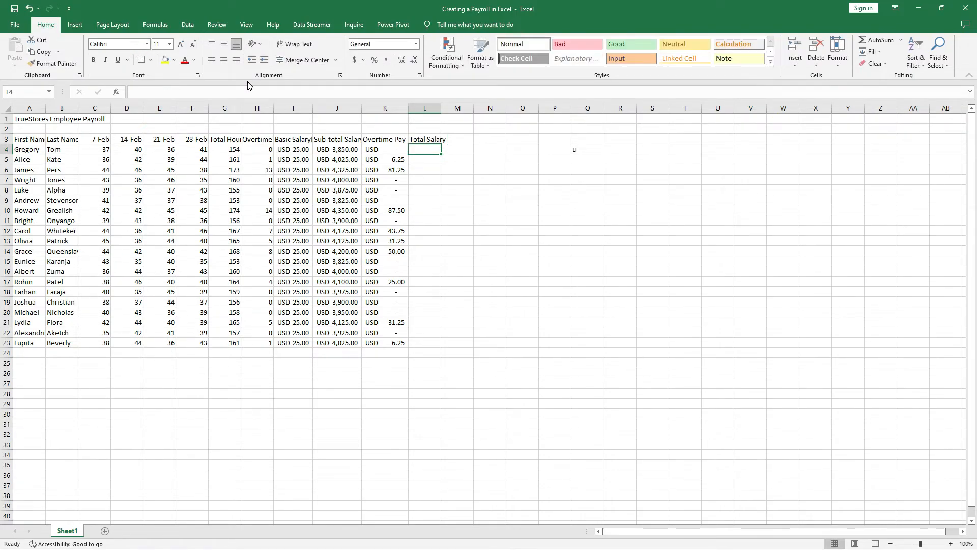
Step: Try to enter a formula in L4 that adds the sub-total salary in J4 and the overtime pay in K4
{"action": "left_click", "coordinate": [340, 149]}
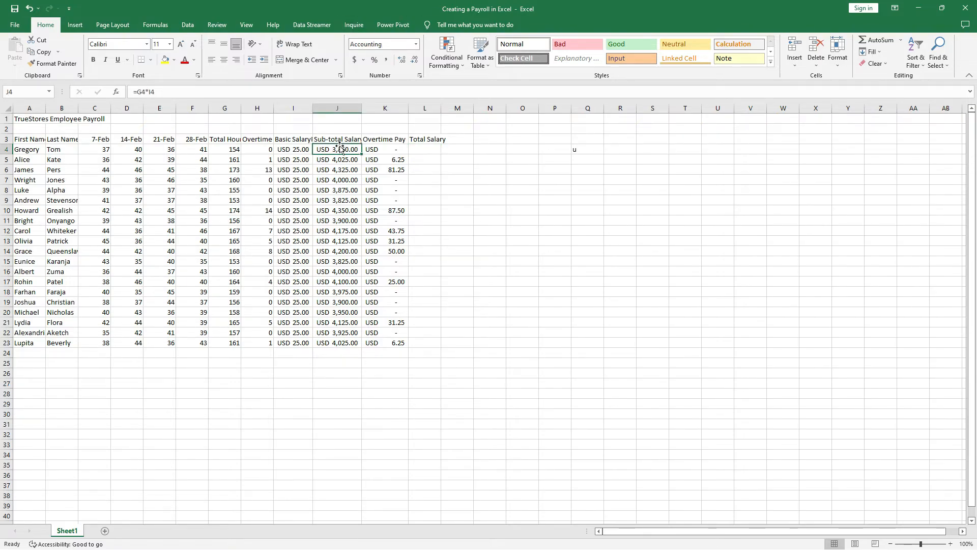
{"action": "left_click", "coordinate": [383, 151]}
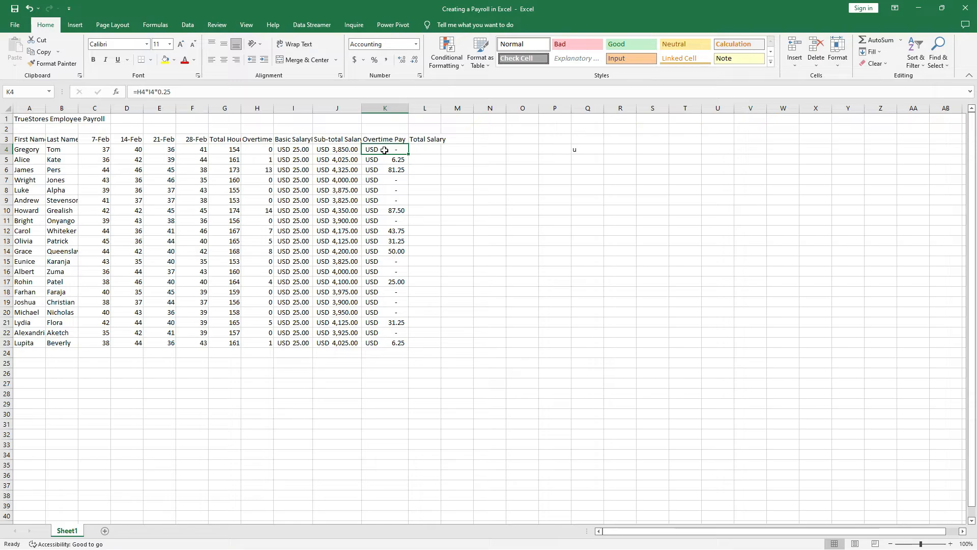
{"action": "left_click", "coordinate": [416, 147]}
{"action": "type", "text": "="}
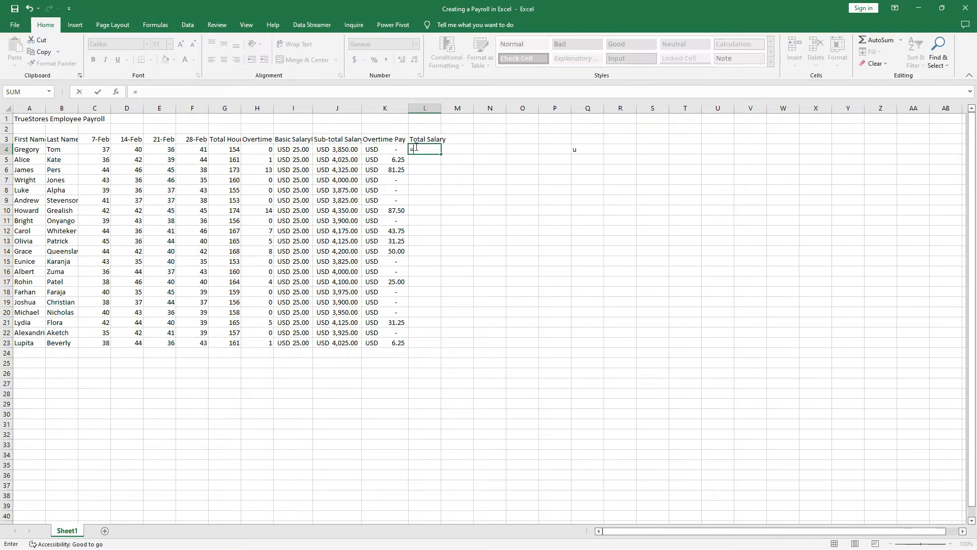
{"action": "left_click", "coordinate": [341, 150]}
{"action": "type", "text": "_"}
{"action": "left_click", "coordinate": [402, 149]}
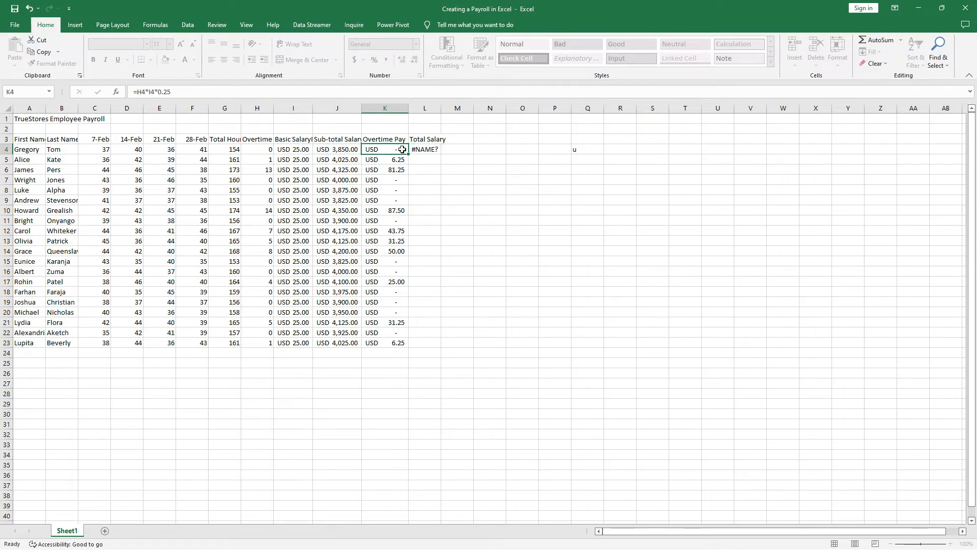
{"action": "key", "text": "Down"}
Step: Correct the formula in L4 to =J4+K4 so it adds the sub-total salary and the overtime pay
{"action": "left_click", "coordinate": [425, 150]}
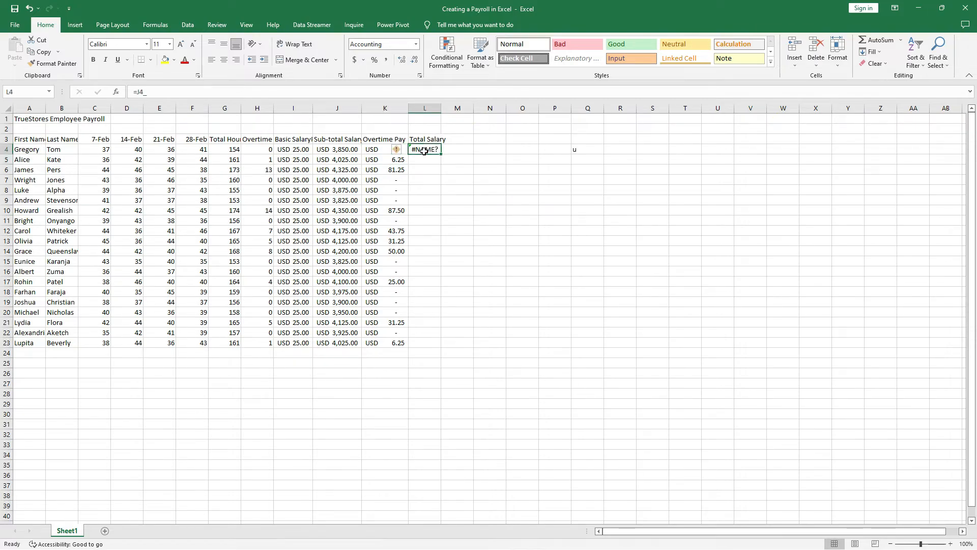
{"action": "left_click", "coordinate": [375, 151]}
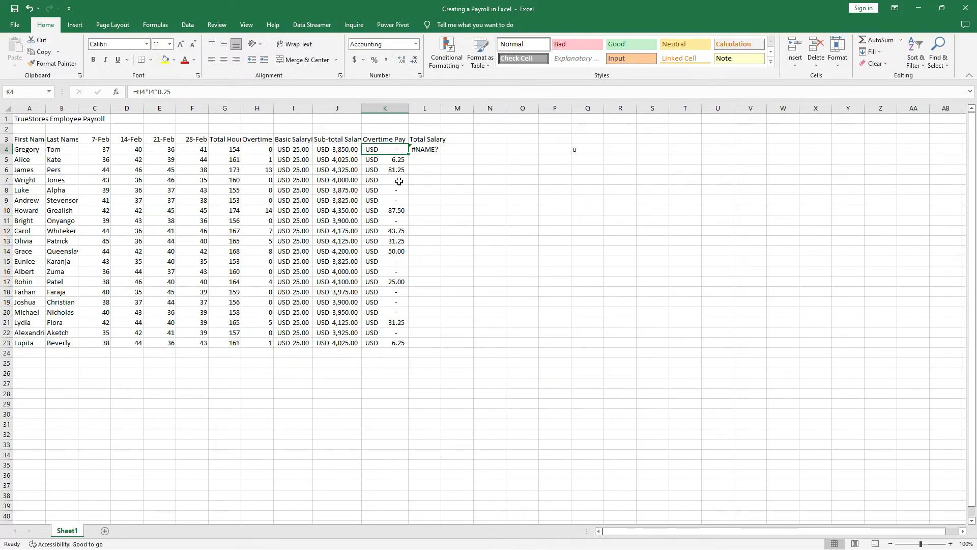
{"action": "left_click", "coordinate": [438, 152]}
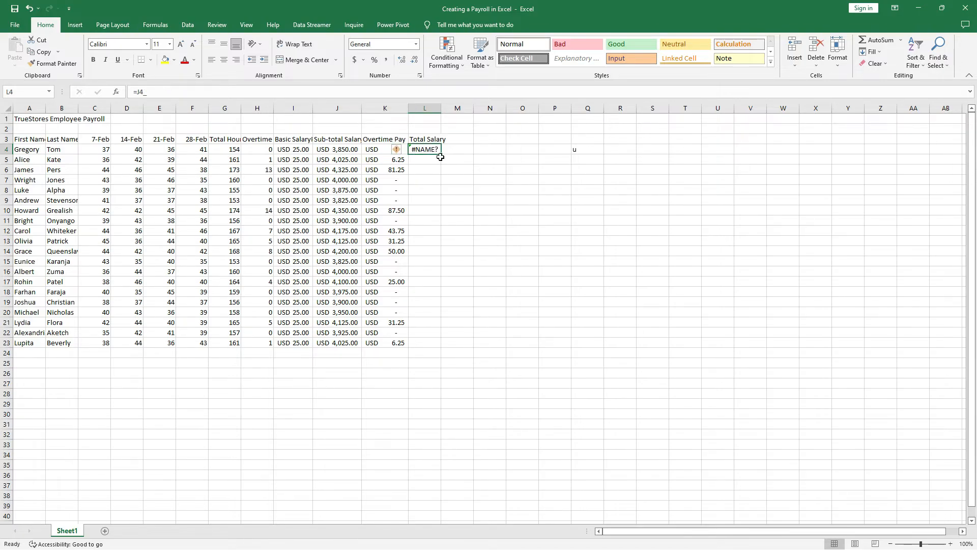
{"action": "left_click", "coordinate": [151, 92]}
{"action": "key", "text": "BackSpace"}
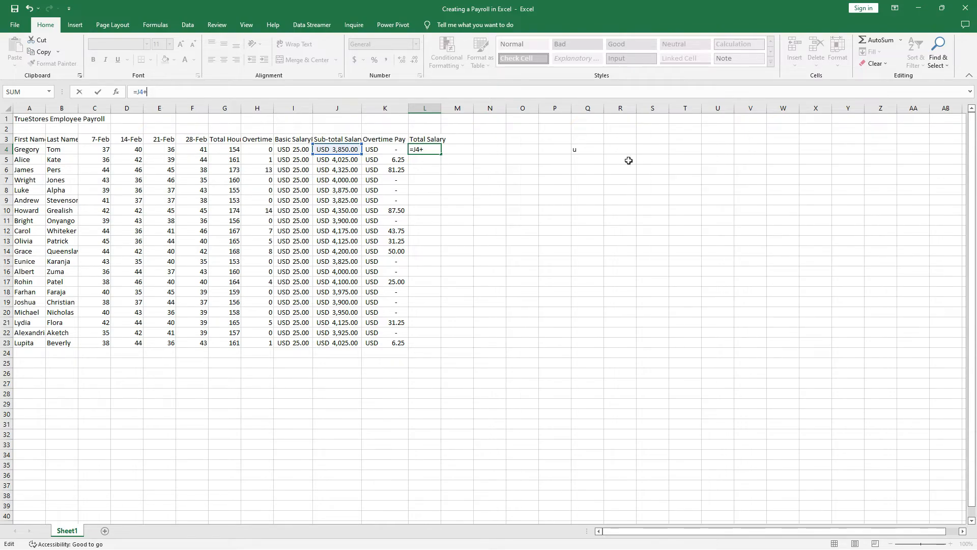
{"action": "left_click", "coordinate": [383, 150]}
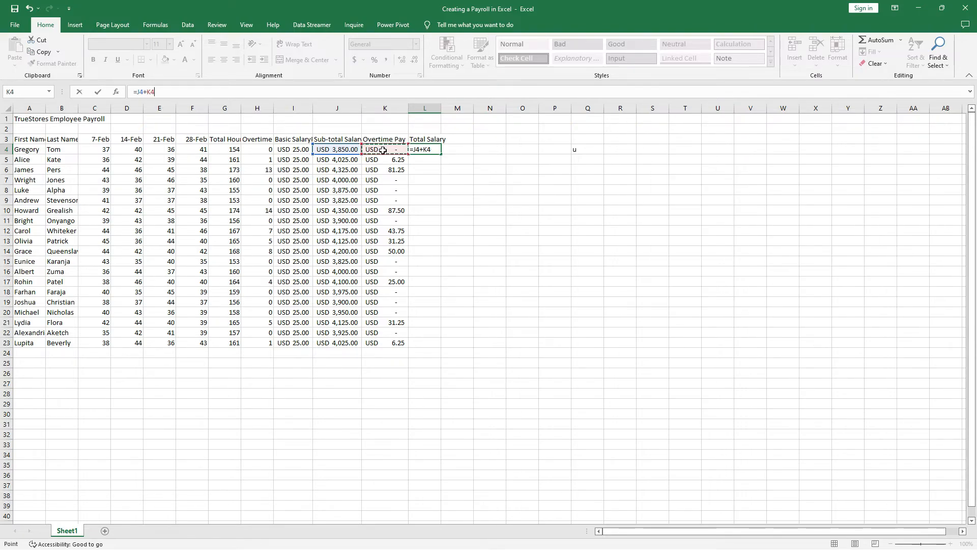
{"action": "key", "text": "Return"}
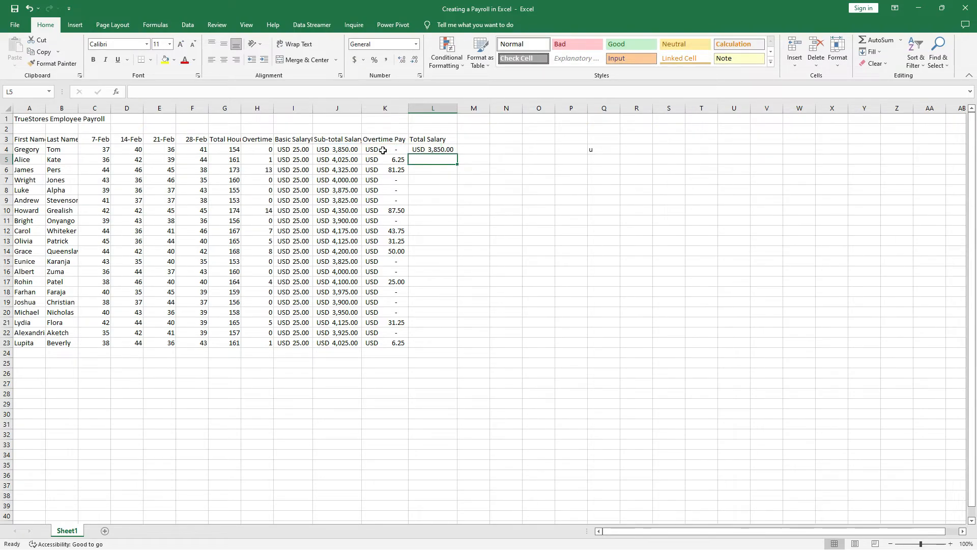
Step: Fill the total salary formula from L4 down to L23
{"action": "left_click", "coordinate": [447, 150]}
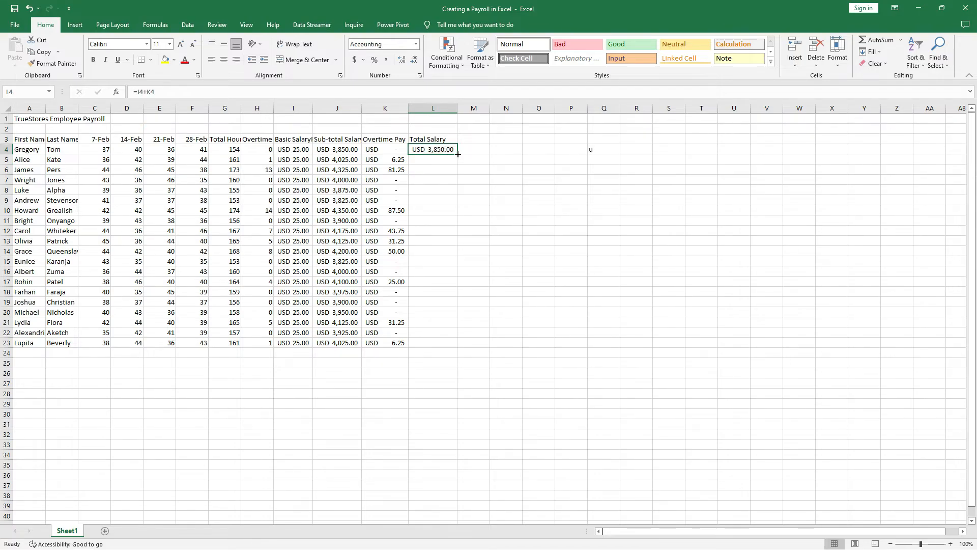
{"action": "double_click", "coordinate": [457, 154]}
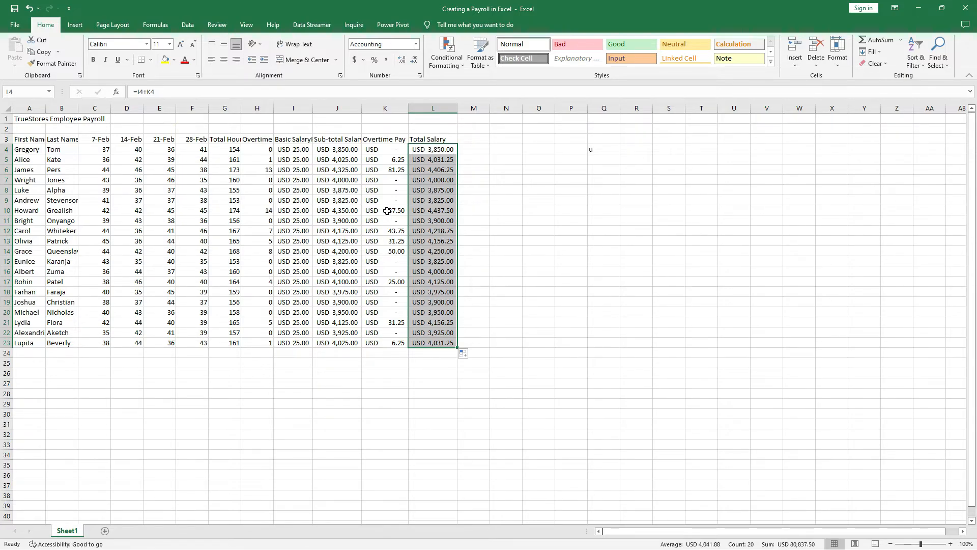
{"action": "left_click", "coordinate": [7, 211]}
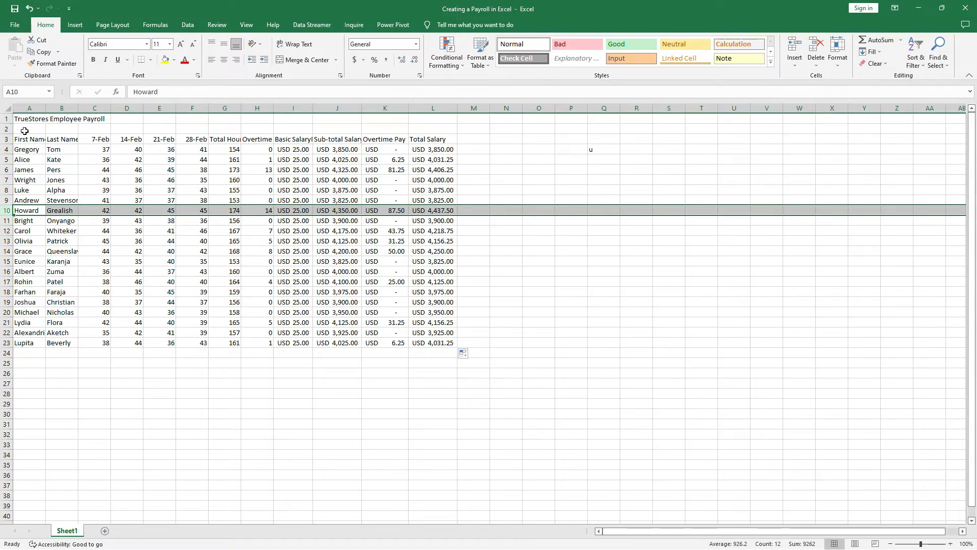
{"action": "left_click_drag", "start_coordinate": [24, 137], "coordinate": [433, 343]}
{"action": "left_click", "coordinate": [203, 199]}
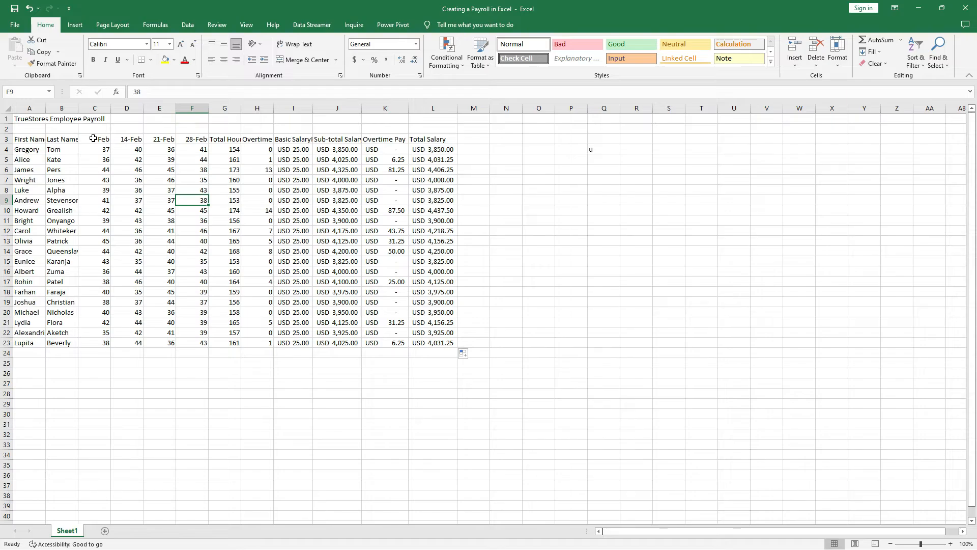
Step: Fill the February date columns C3:F23, including their headers, with a light gold colour
{"action": "left_click_drag", "start_coordinate": [93, 138], "coordinate": [203, 342]}
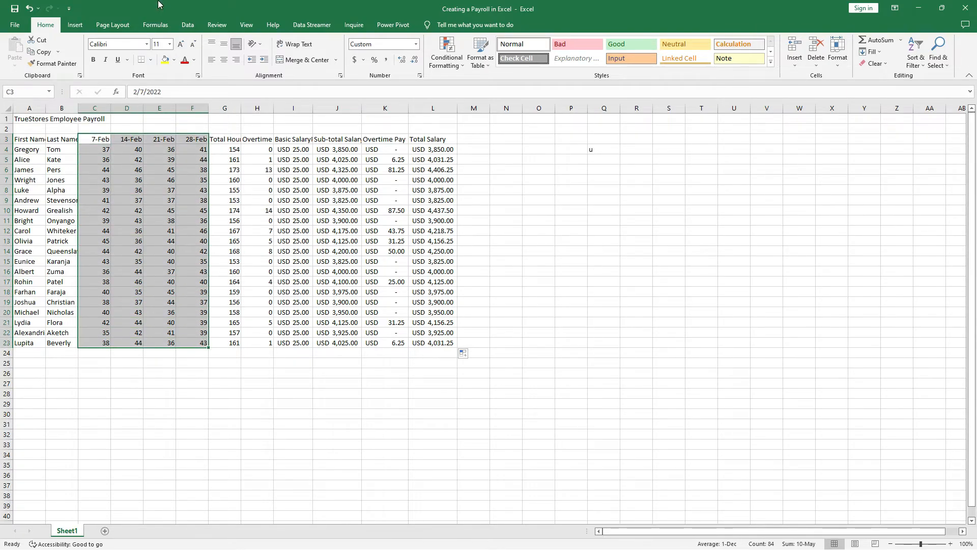
{"action": "left_click", "coordinate": [175, 61]}
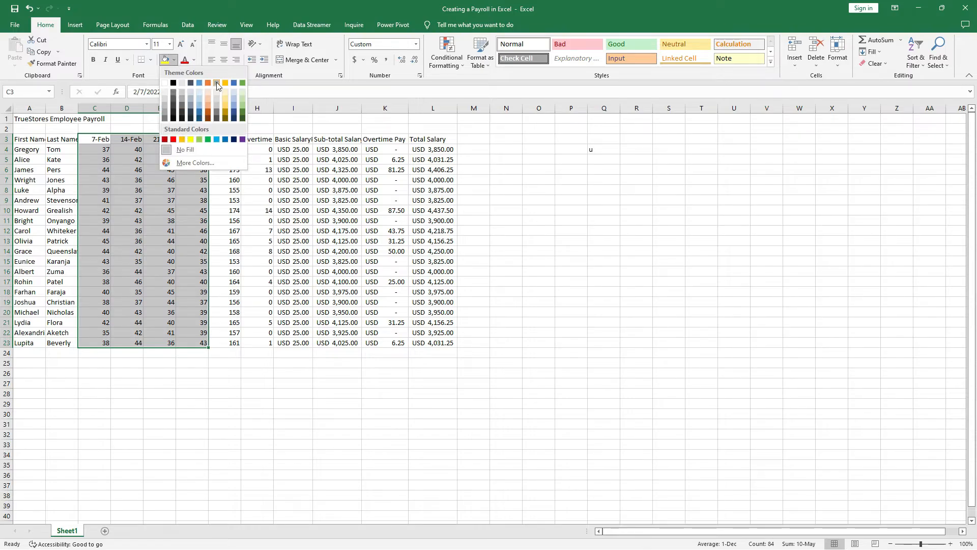
{"action": "left_click", "coordinate": [227, 92]}
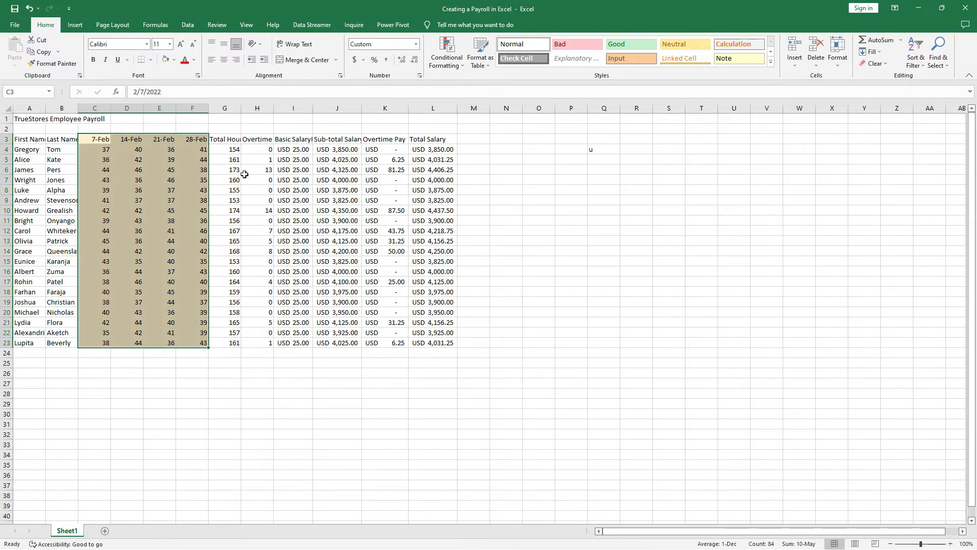
Step: Fill the Total Hours Feb column G3:G23, including its header, with a light green colour
{"action": "left_click", "coordinate": [229, 141]}
{"action": "left_click_drag", "start_coordinate": [228, 145], "coordinate": [229, 344]}
{"action": "left_click", "coordinate": [174, 61]}
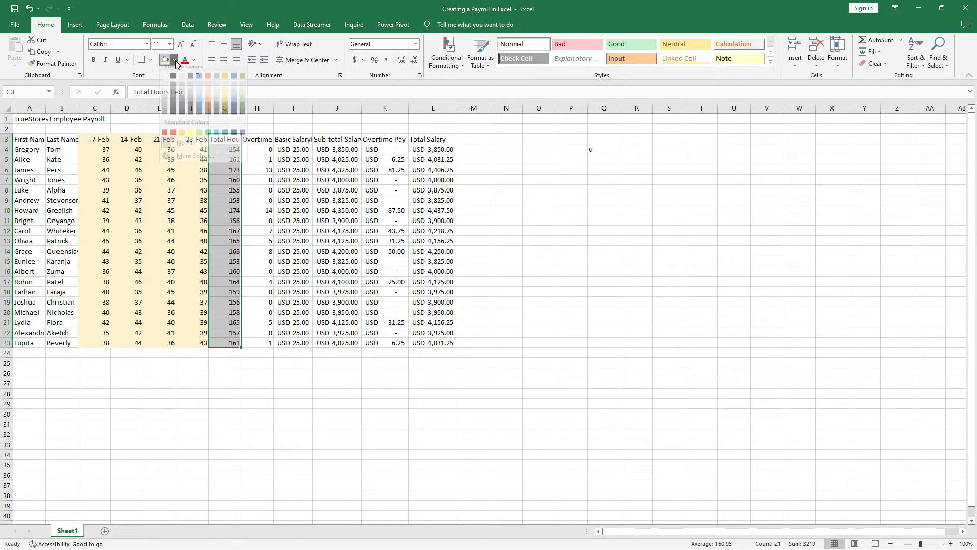
{"action": "left_click", "coordinate": [243, 93]}
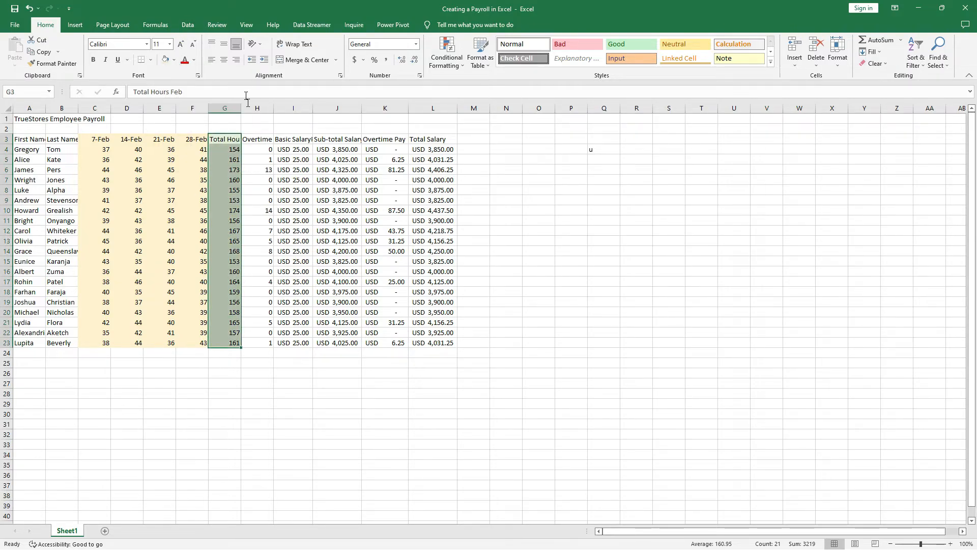
Step: Fill row 3 to 23 of column H with dark gray, I with blue, J with light gray, K with orange and L with green
{"action": "left_click", "coordinate": [256, 140]}
{"action": "left_click_drag", "start_coordinate": [255, 203], "coordinate": [257, 342]}
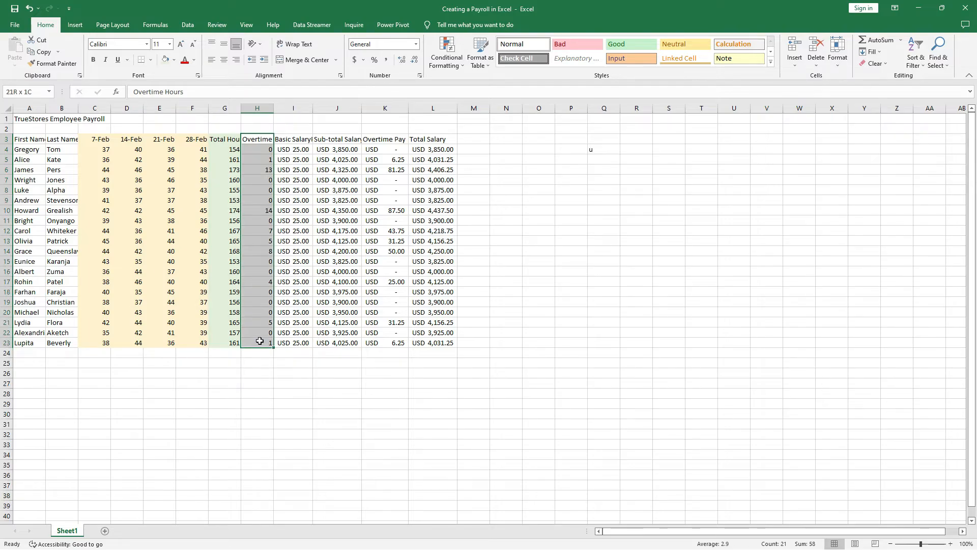
{"action": "left_click", "coordinate": [174, 60]}
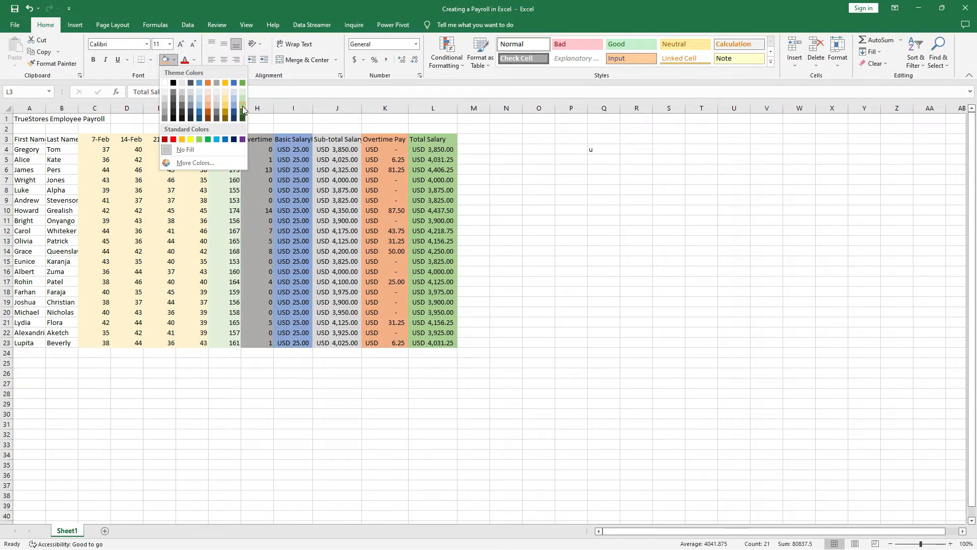
{"action": "left_click", "coordinate": [242, 105]}
{"action": "left_click", "coordinate": [475, 176]}
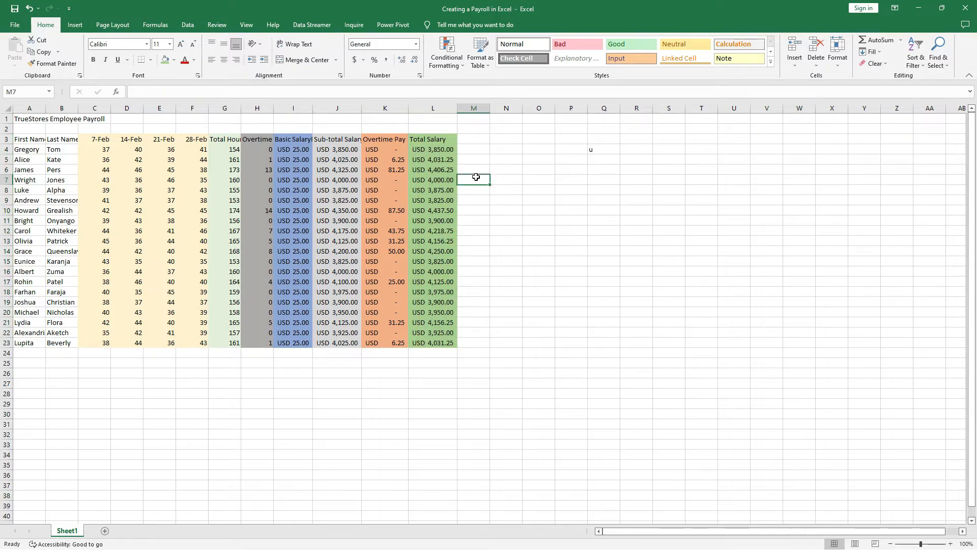
{"action": "left_click", "coordinate": [423, 208]}
{"action": "scroll", "coordinate": [254, 254], "scroll_direction": "down", "scroll_amount": 4}
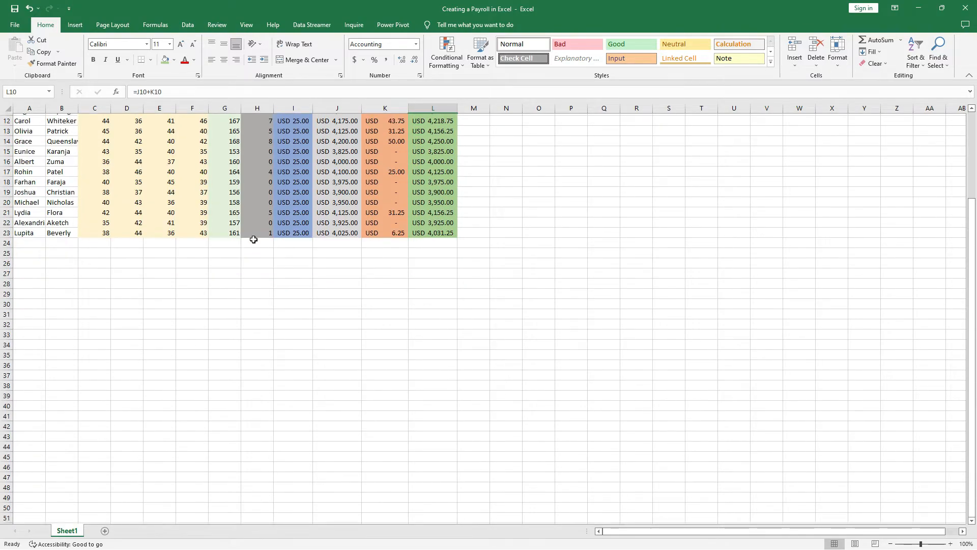
{"action": "scroll", "coordinate": [253, 240], "scroll_direction": "up", "scroll_amount": 4}
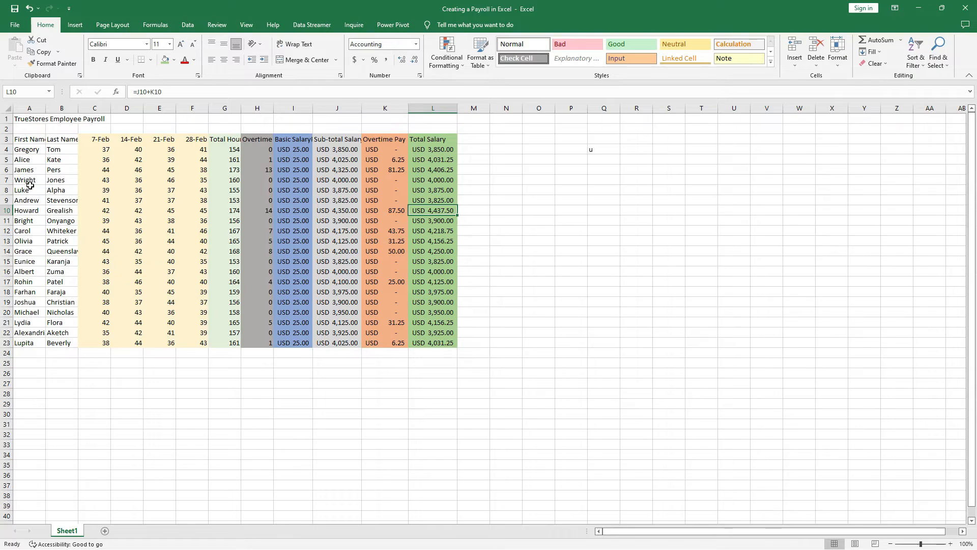
{"action": "left_click", "coordinate": [25, 119]}
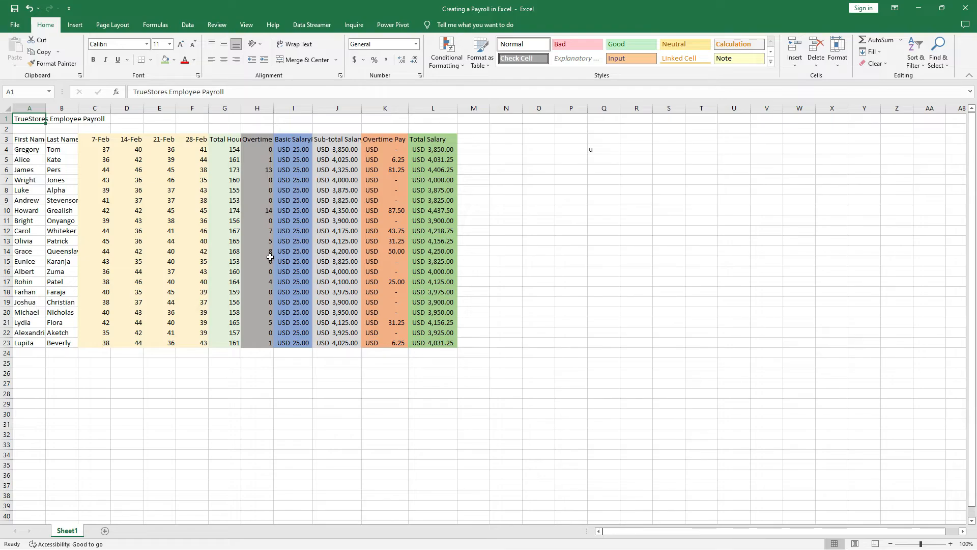
{"action": "left_click", "coordinate": [300, 295]}
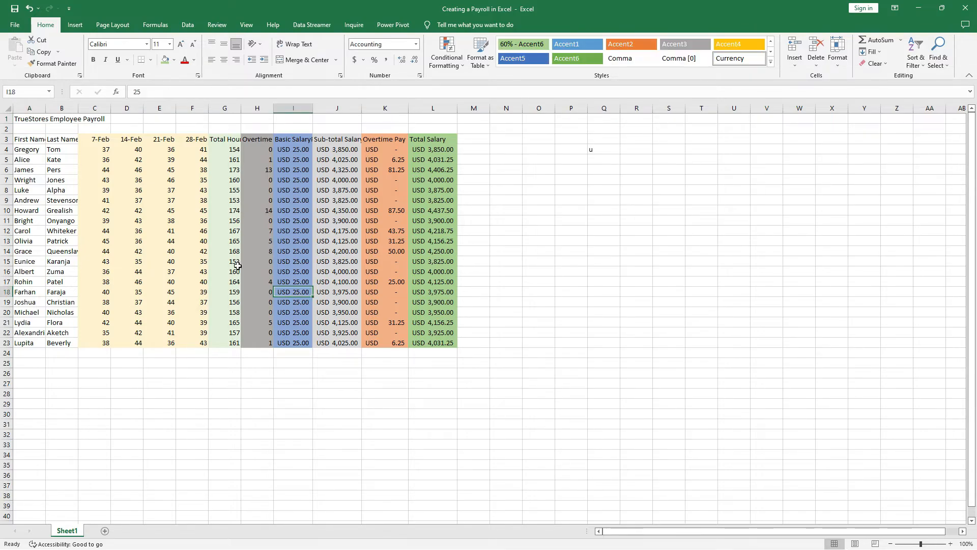
Step: Convert the payroll range A3:L23 into a table with headers, accepting the conversion of header formulas to static text
{"action": "left_click_drag", "start_coordinate": [25, 140], "coordinate": [421, 344]}
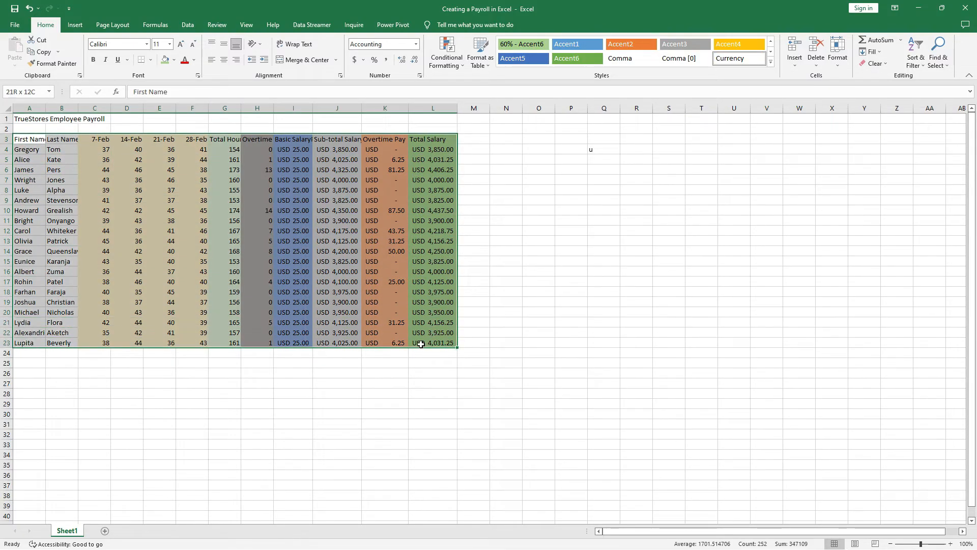
{"action": "left_click", "coordinate": [75, 25]}
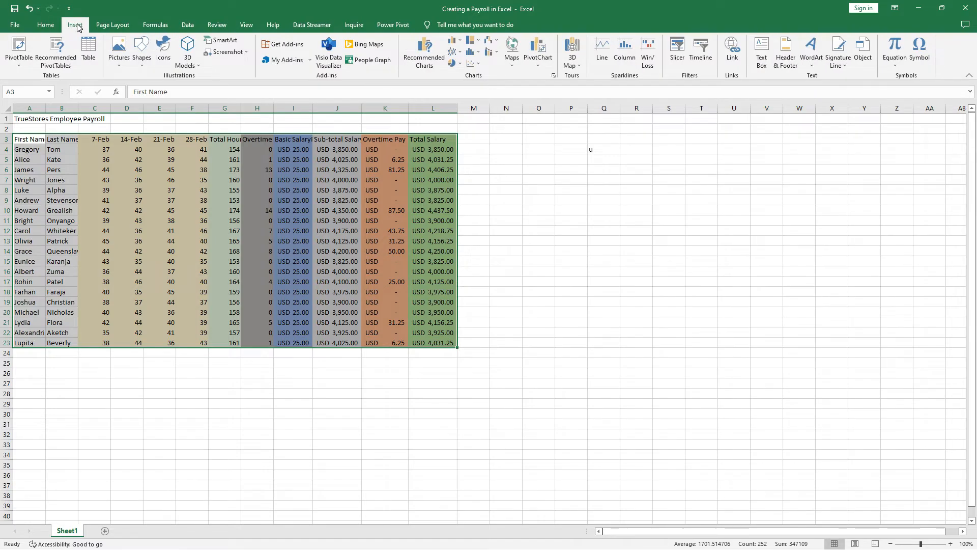
{"action": "left_click", "coordinate": [47, 25]}
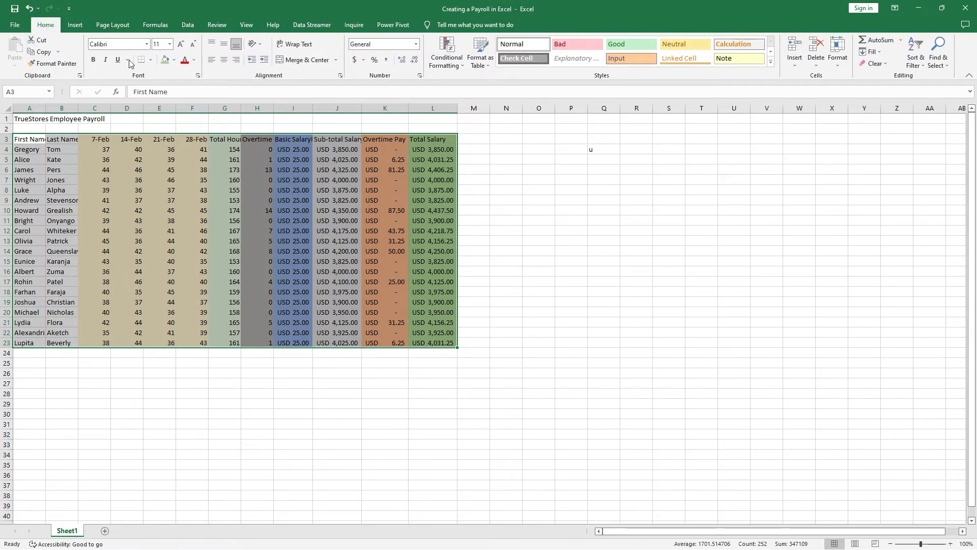
{"action": "left_click", "coordinate": [76, 26]}
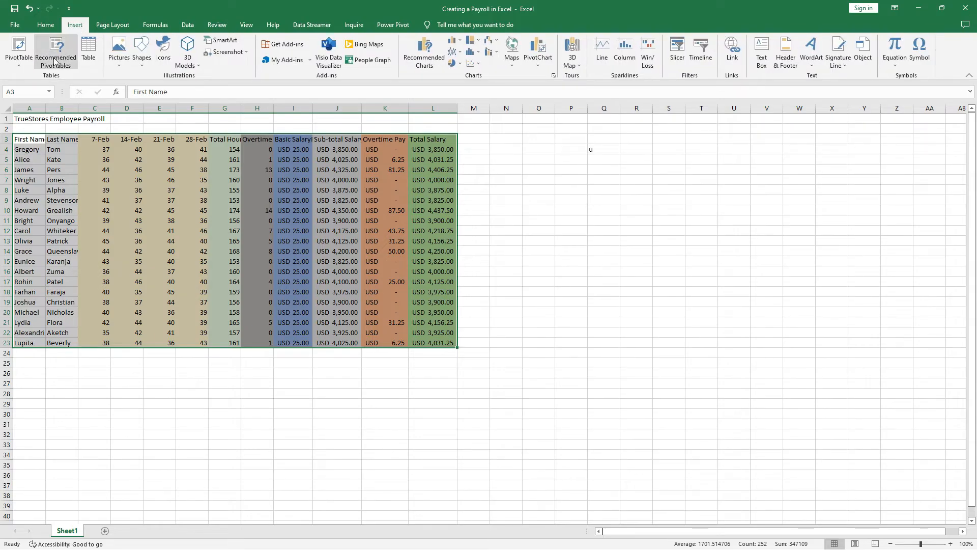
{"action": "left_click", "coordinate": [88, 49]}
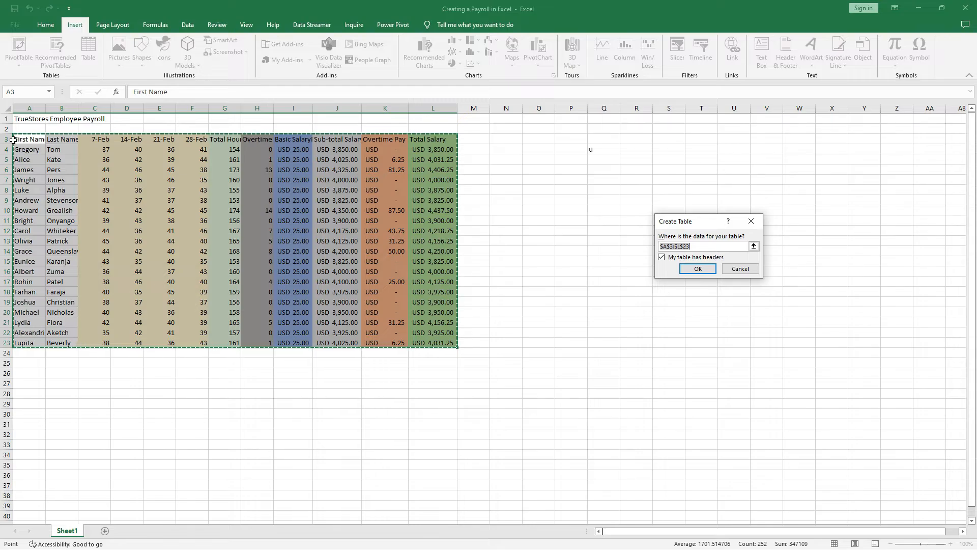
{"action": "left_click", "coordinate": [696, 268]}
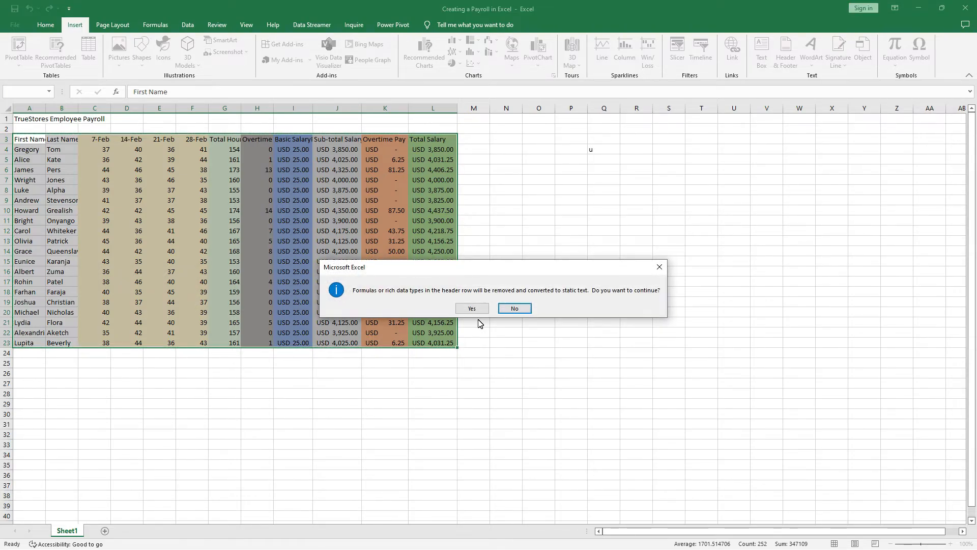
{"action": "left_click", "coordinate": [473, 309]}
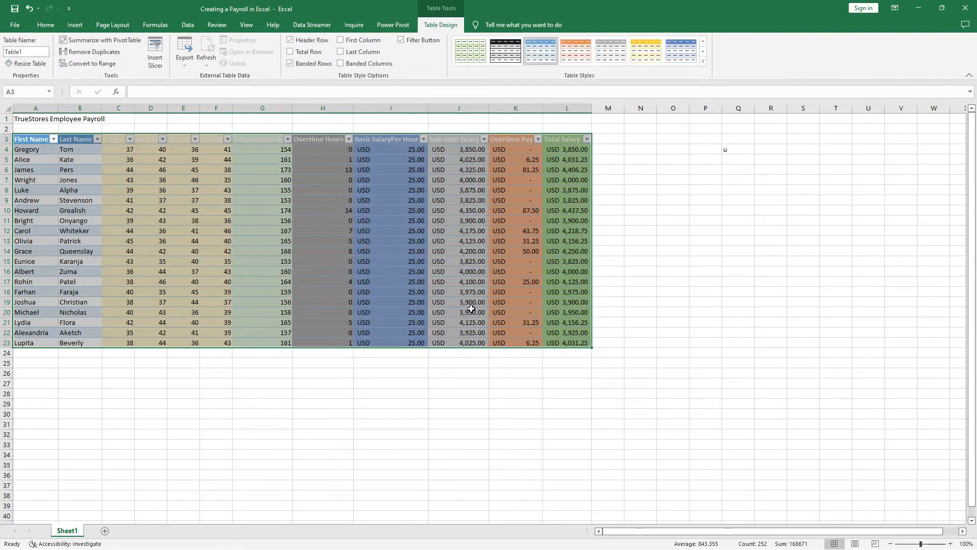
{"action": "left_click", "coordinate": [411, 240]}
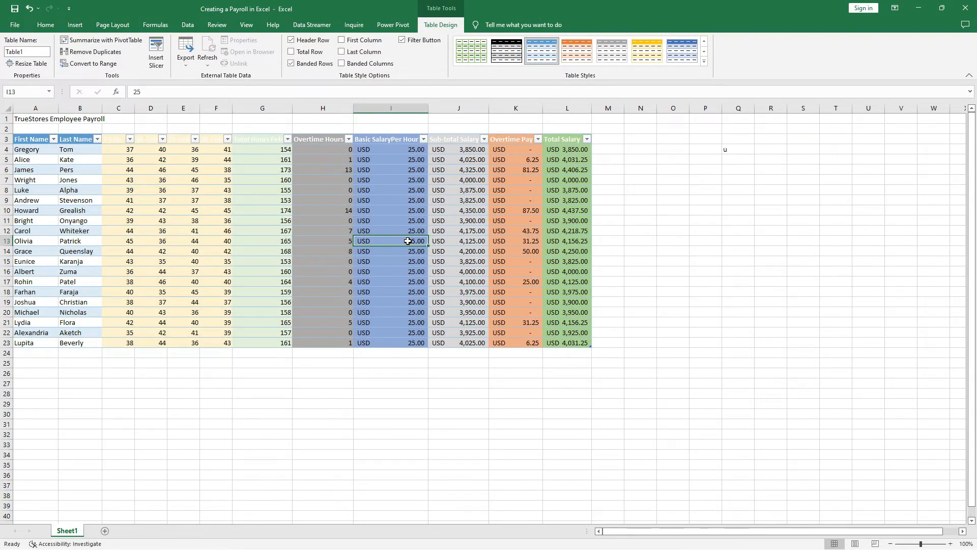
{"action": "left_click", "coordinate": [115, 208]}
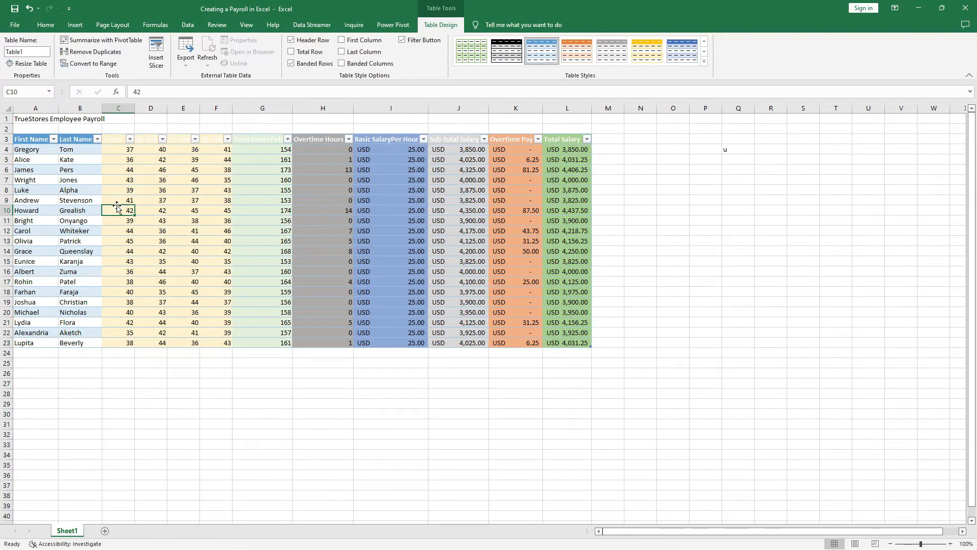
{"action": "left_click", "coordinate": [575, 153]}
{"action": "left_click", "coordinate": [256, 138]}
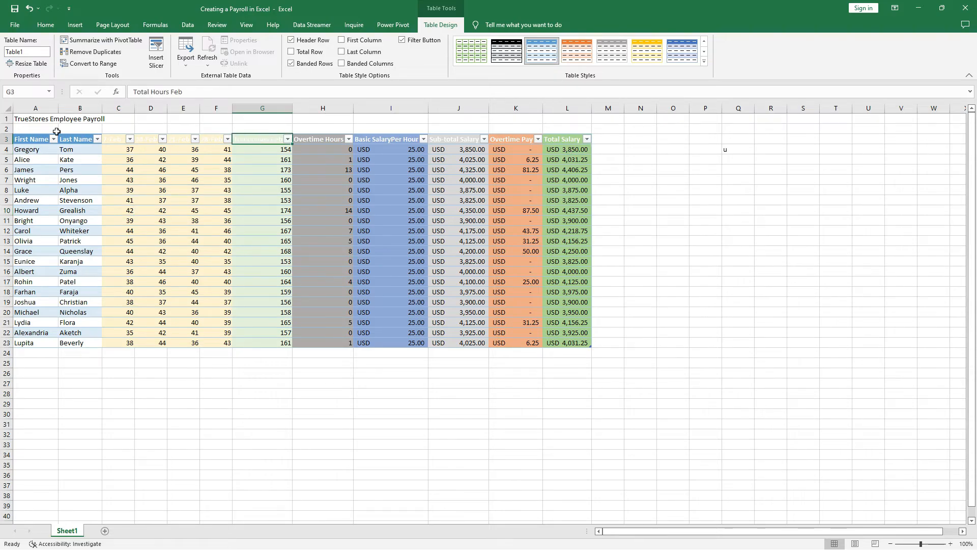
Step: Give the table's header row A3:L3 a uniform blue fill so that the white header text is readable
{"action": "left_click", "coordinate": [16, 140]}
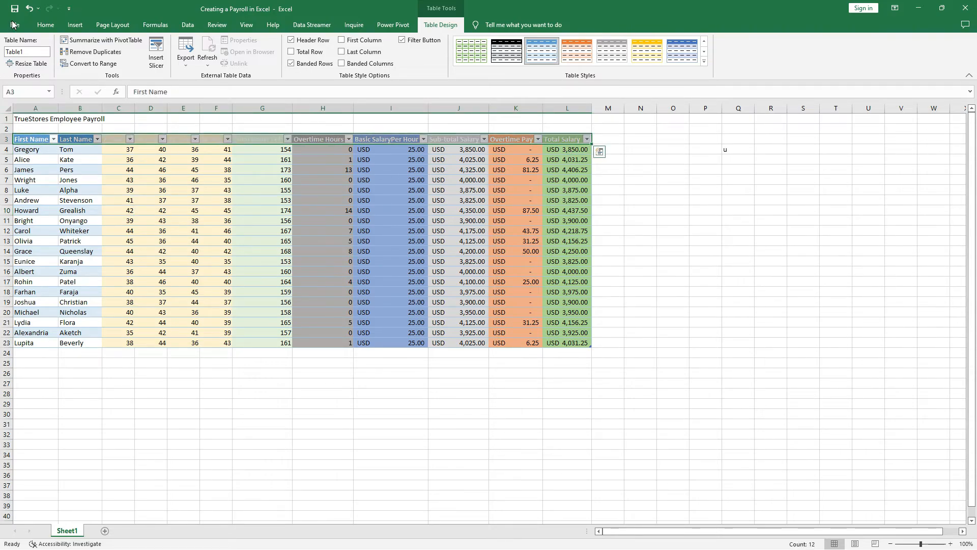
{"action": "left_click", "coordinate": [45, 26]}
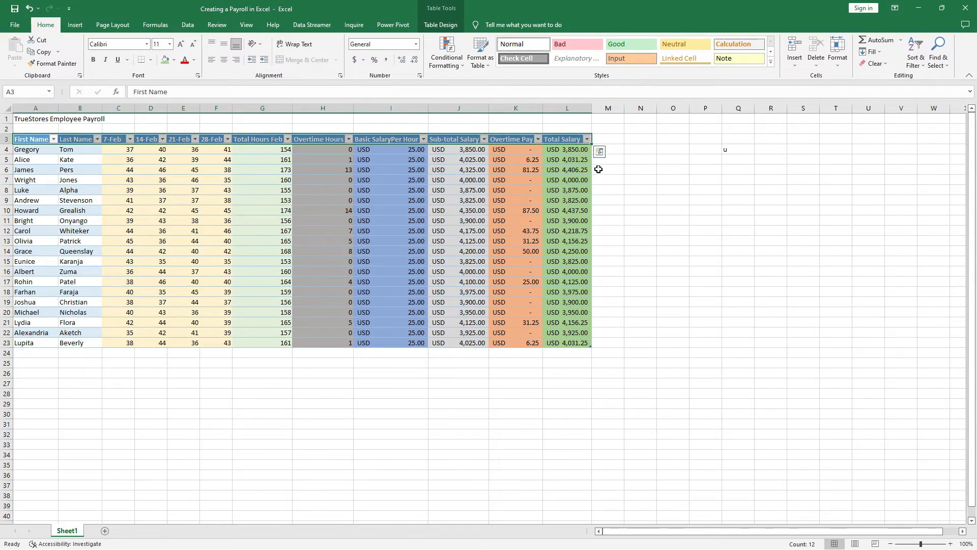
{"action": "left_click", "coordinate": [678, 180]}
{"action": "left_click", "coordinate": [675, 212]}
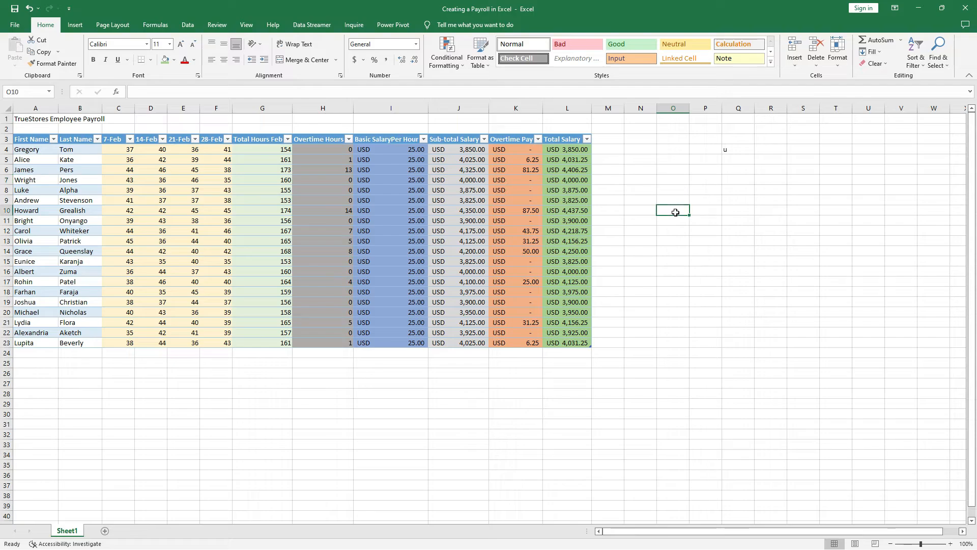
{"action": "left_click", "coordinate": [338, 150]}
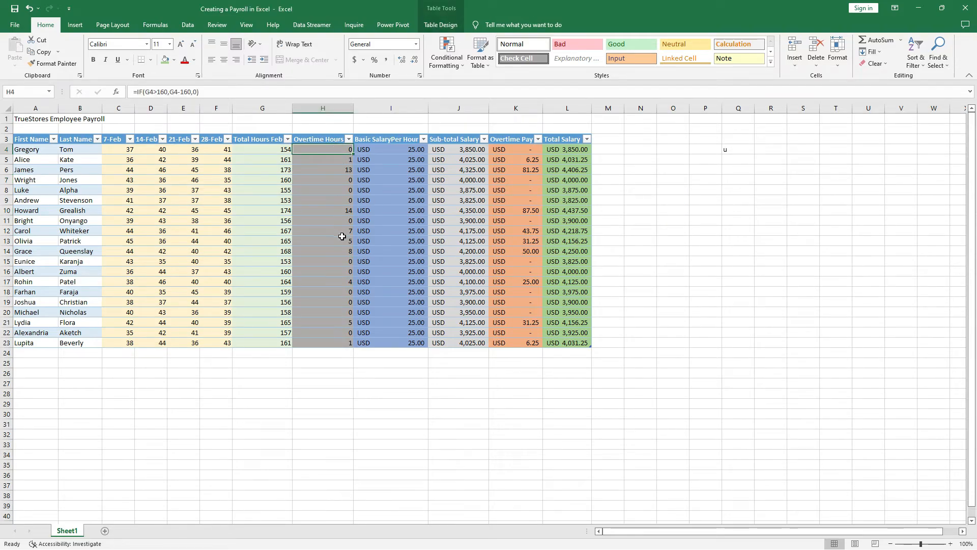
{"action": "left_click", "coordinate": [662, 270]}
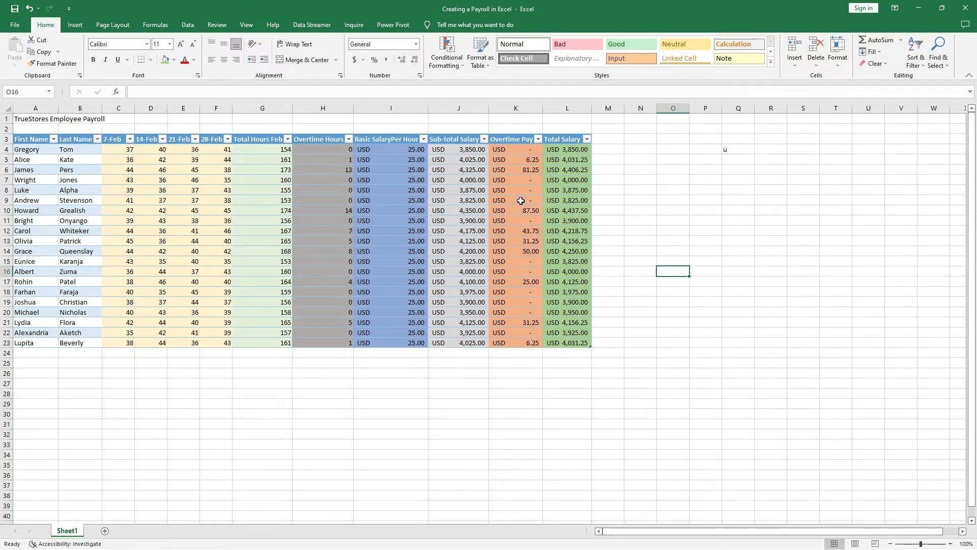
{"action": "left_click", "coordinate": [574, 344]}
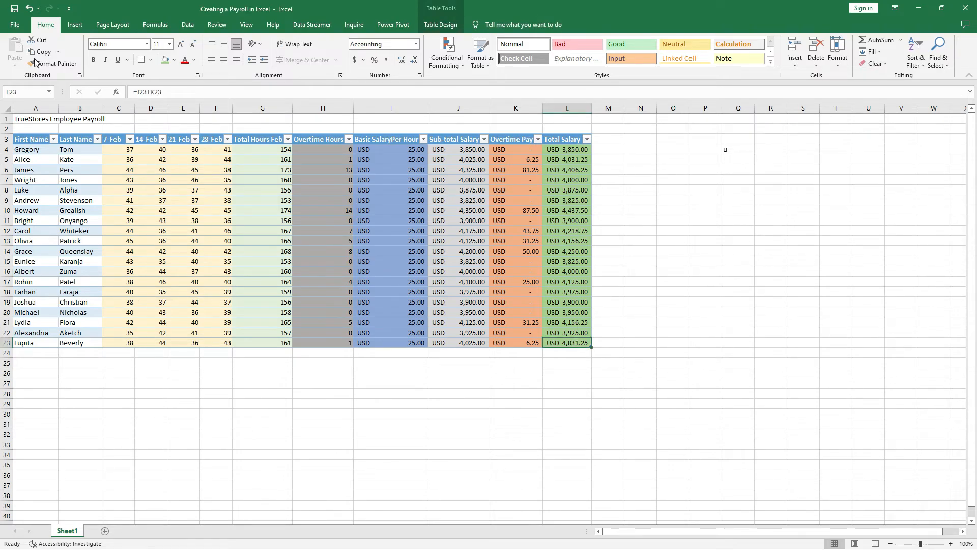
{"action": "left_click", "coordinate": [15, 25]}
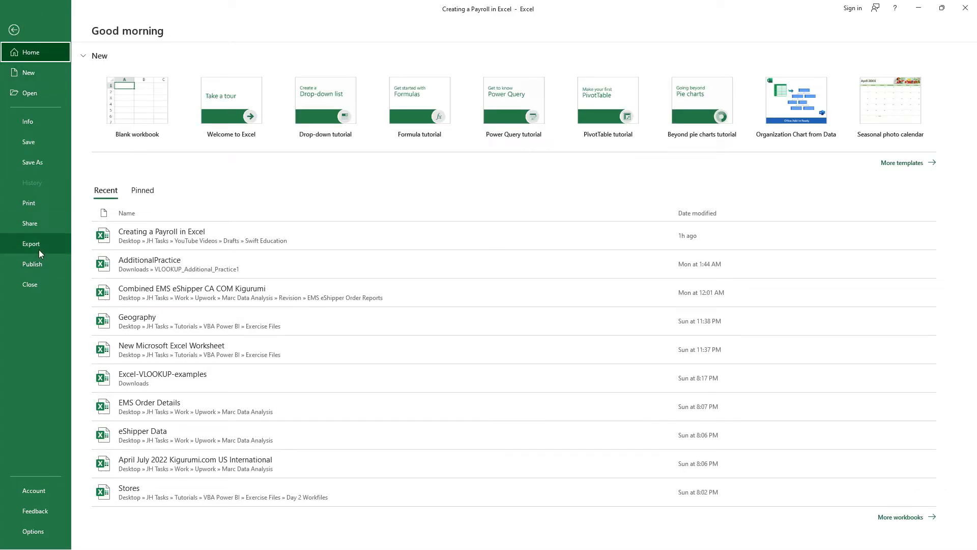
{"action": "left_click", "coordinate": [14, 29]}
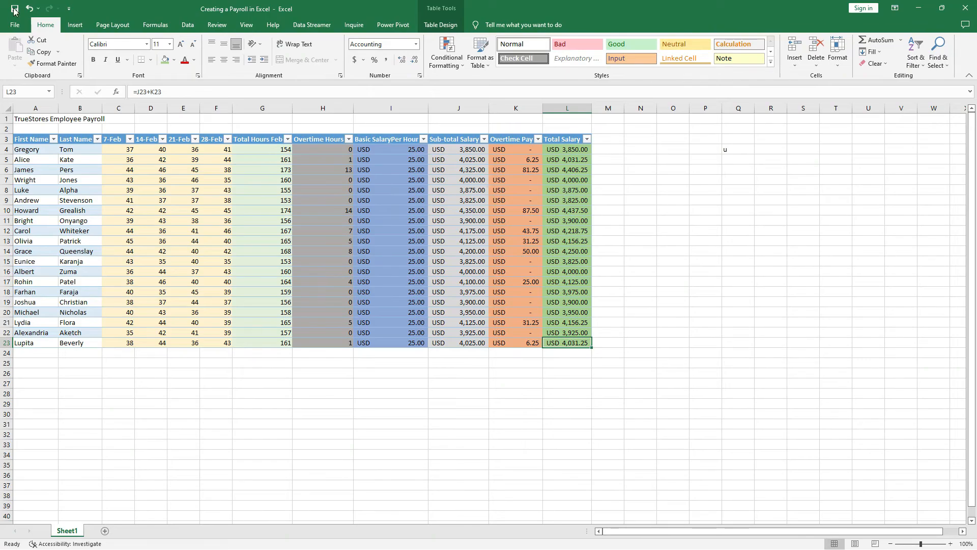
Step: Open the print preview of the payroll sheet, look through every page and return to the first one
{"action": "left_click", "coordinate": [15, 25]}
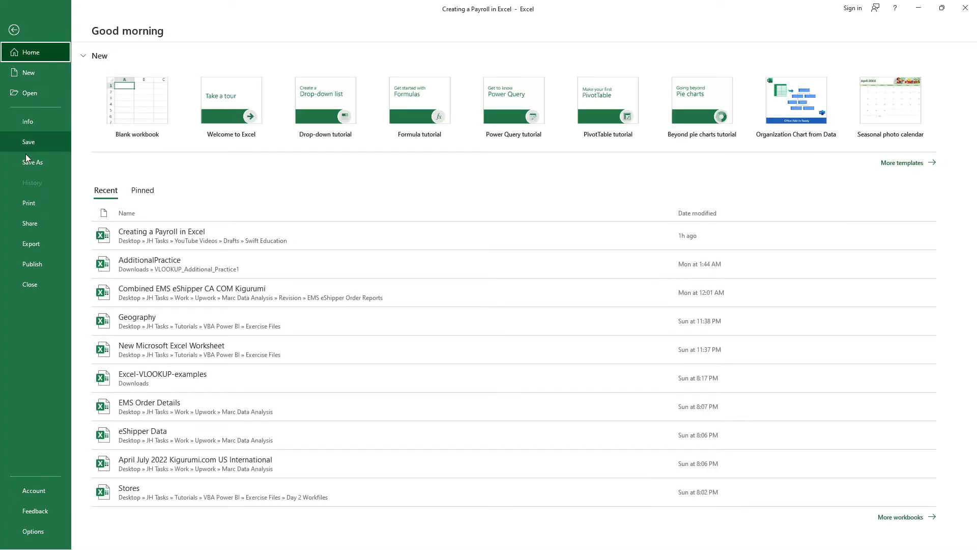
{"action": "left_click", "coordinate": [31, 203]}
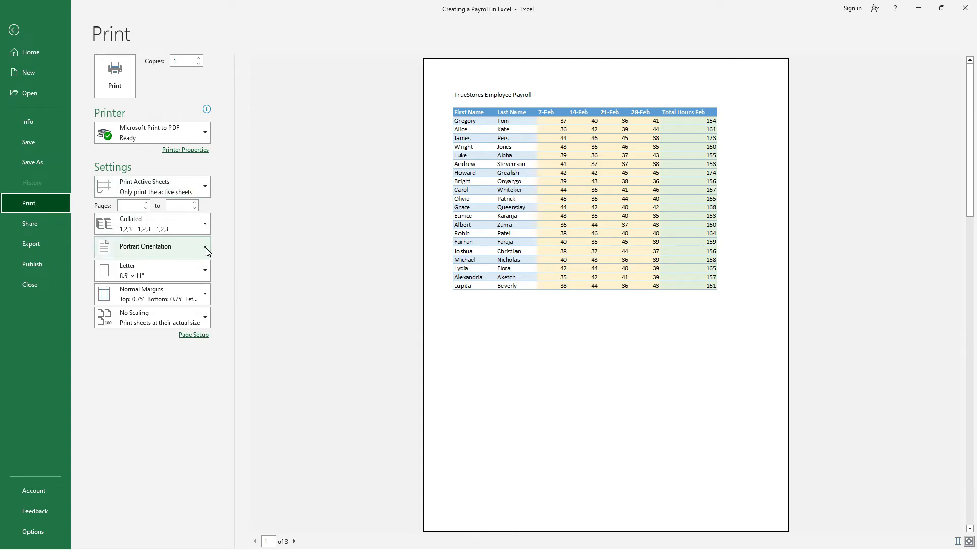
{"action": "left_click", "coordinate": [296, 542]}
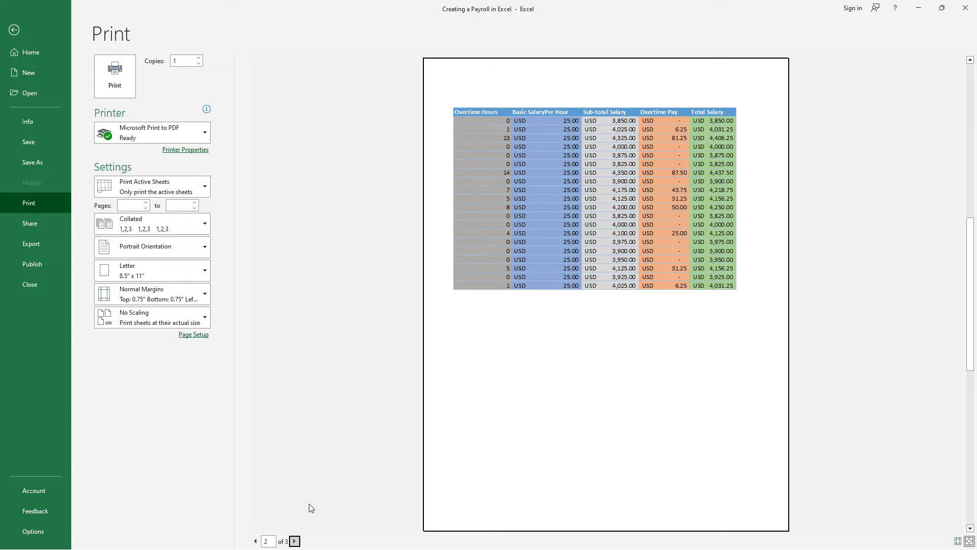
{"action": "left_click", "coordinate": [295, 542]}
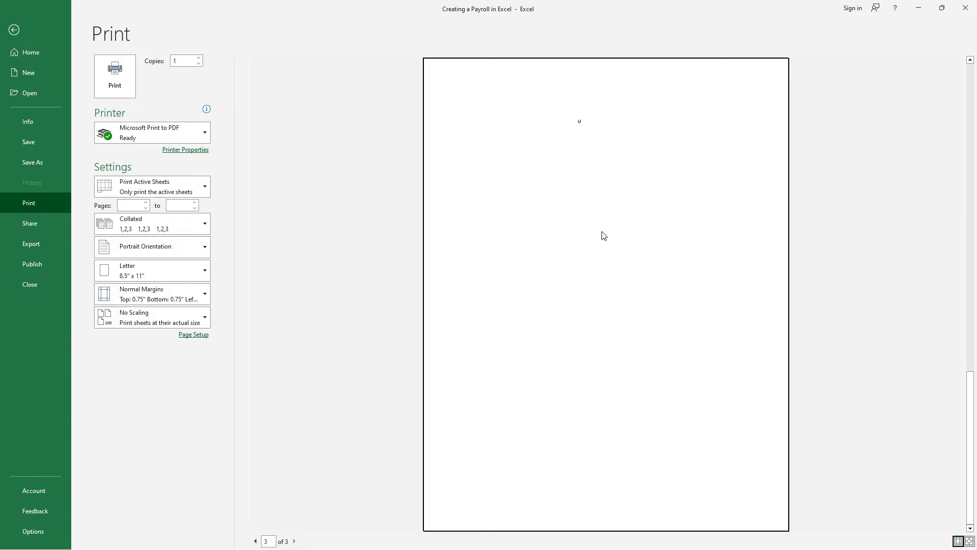
{"action": "left_click", "coordinate": [255, 542]}
{"action": "left_click", "coordinate": [255, 541]}
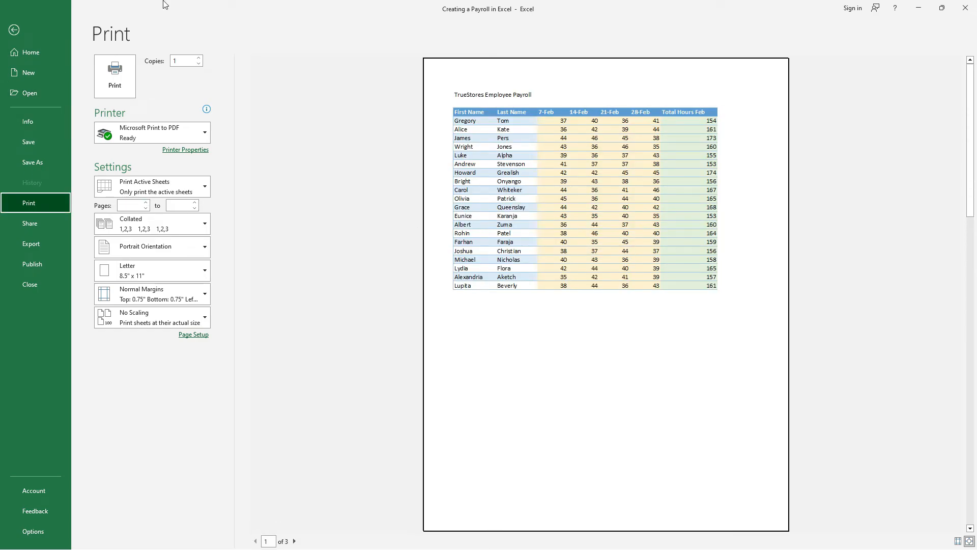
Step: Set the payroll printout to landscape orientation and scale it to fit the sheet on one page
{"action": "left_click", "coordinate": [193, 247]}
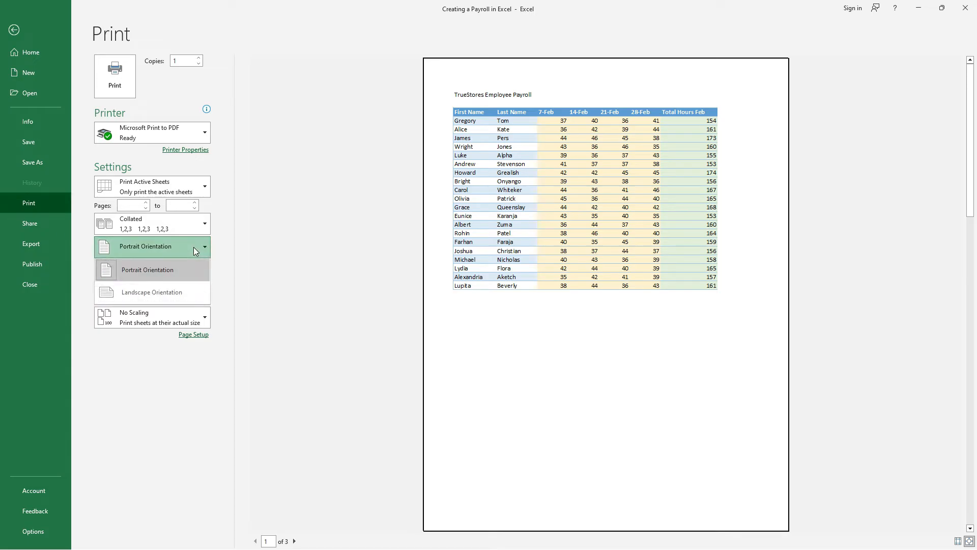
{"action": "left_click", "coordinate": [176, 293]}
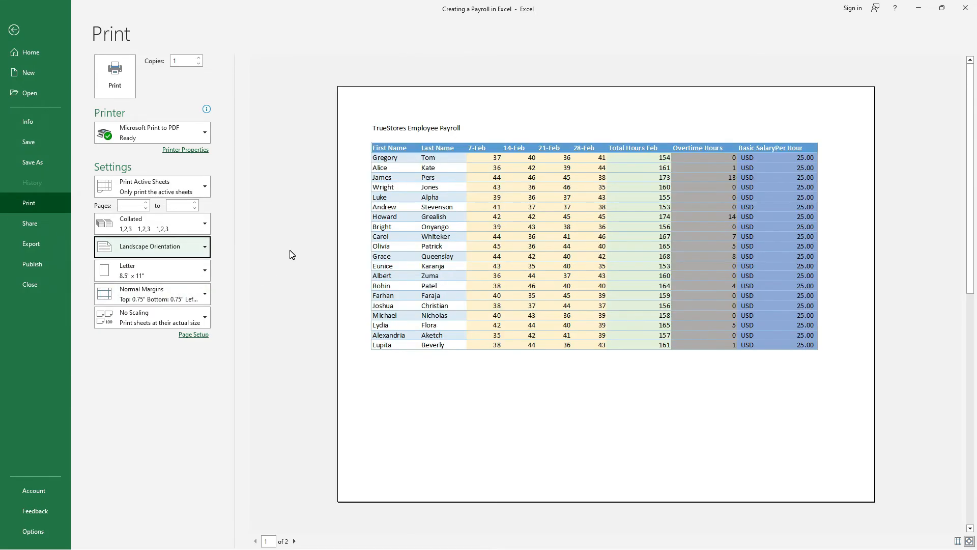
{"action": "left_click", "coordinate": [287, 277]}
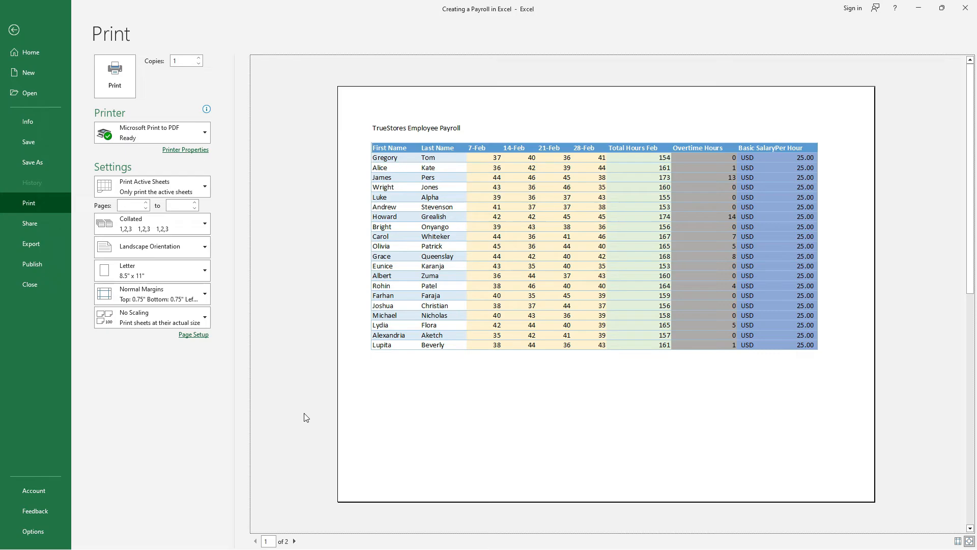
{"action": "left_click", "coordinate": [294, 541]}
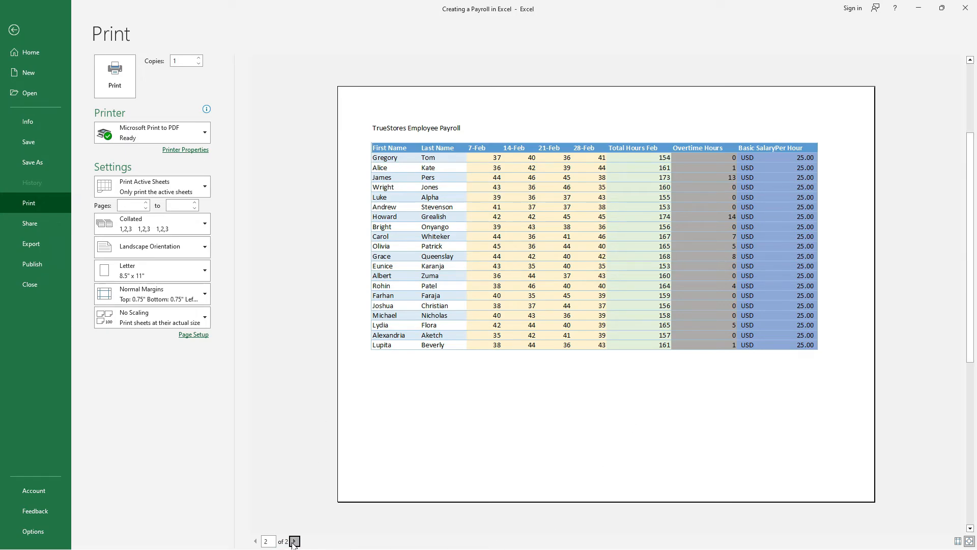
{"action": "left_click", "coordinate": [256, 541]}
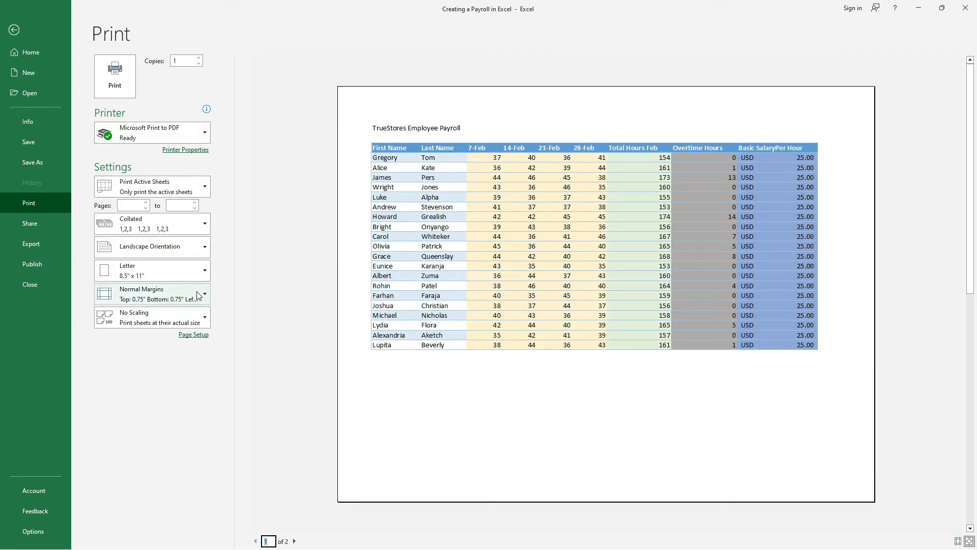
{"action": "left_click", "coordinate": [200, 320]}
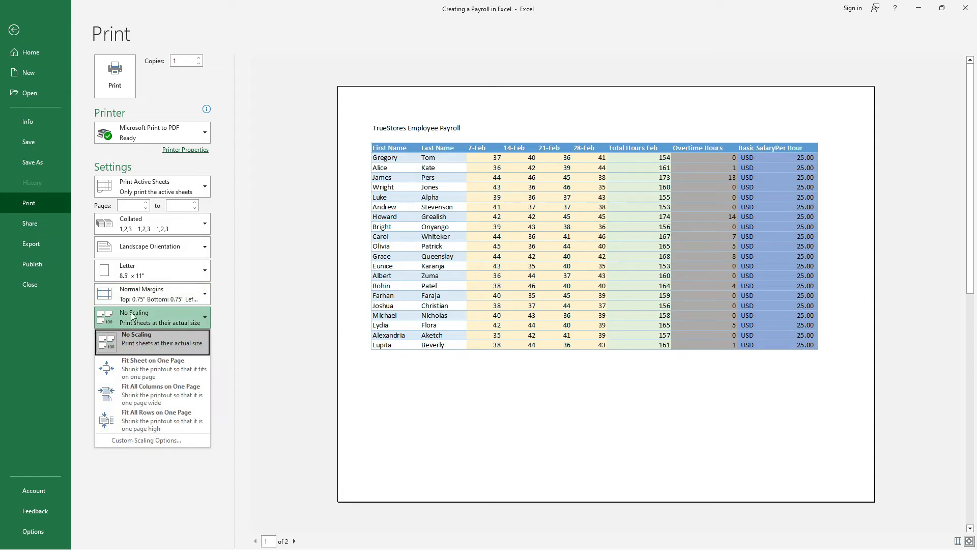
{"action": "left_click", "coordinate": [156, 372]}
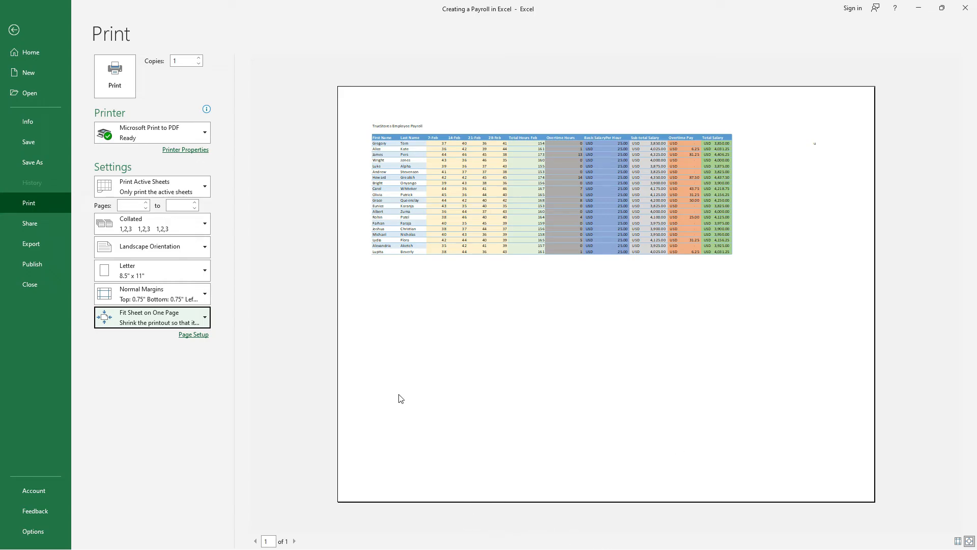
Step: Leave the print preview and delete the stray "u" from cell Q4
{"action": "left_click", "coordinate": [13, 31]}
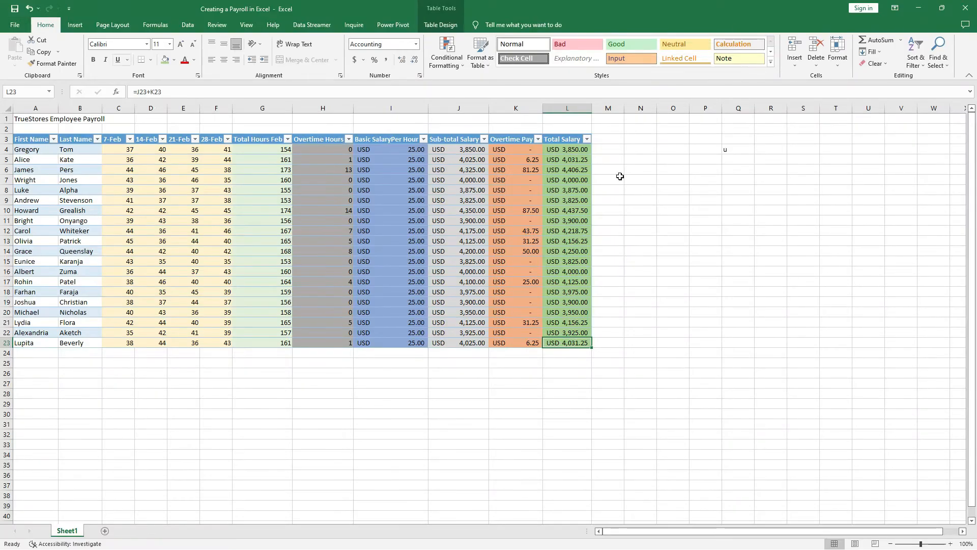
{"action": "left_click", "coordinate": [729, 151]}
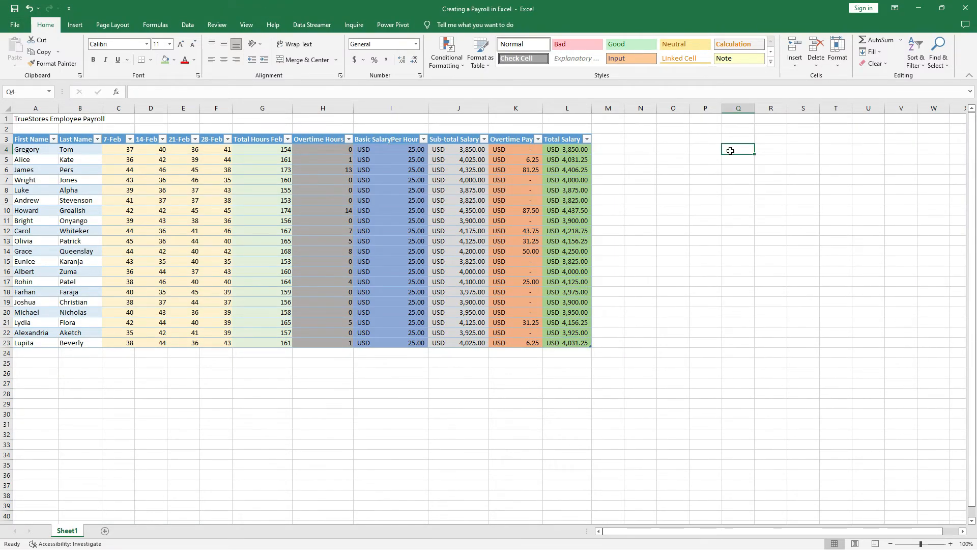
{"action": "left_click", "coordinate": [704, 166]}
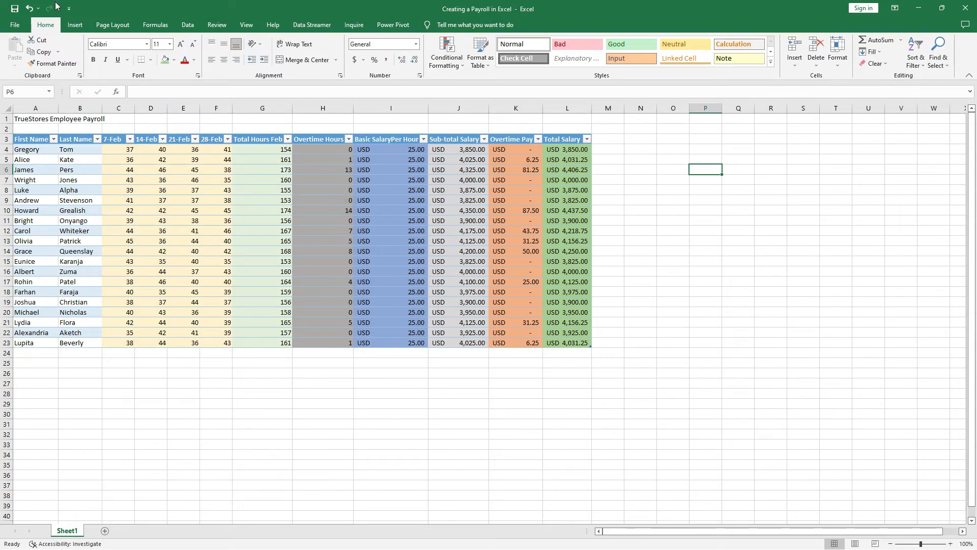
Step: Reopen the print preview, check the Fit Sheet on One Page scaling and landscape orientation, and return to the sheet
{"action": "left_click", "coordinate": [15, 28]}
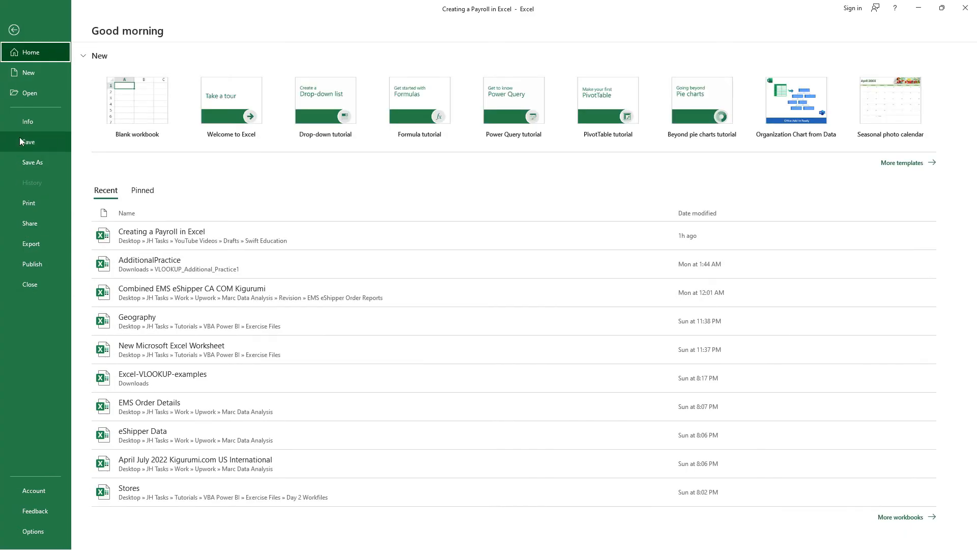
{"action": "left_click", "coordinate": [26, 203]}
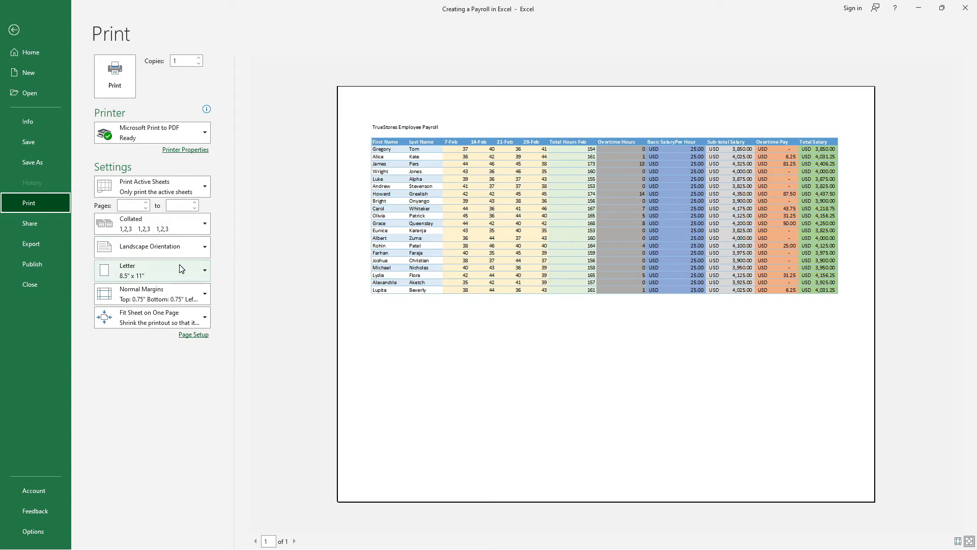
{"action": "left_click", "coordinate": [187, 314]}
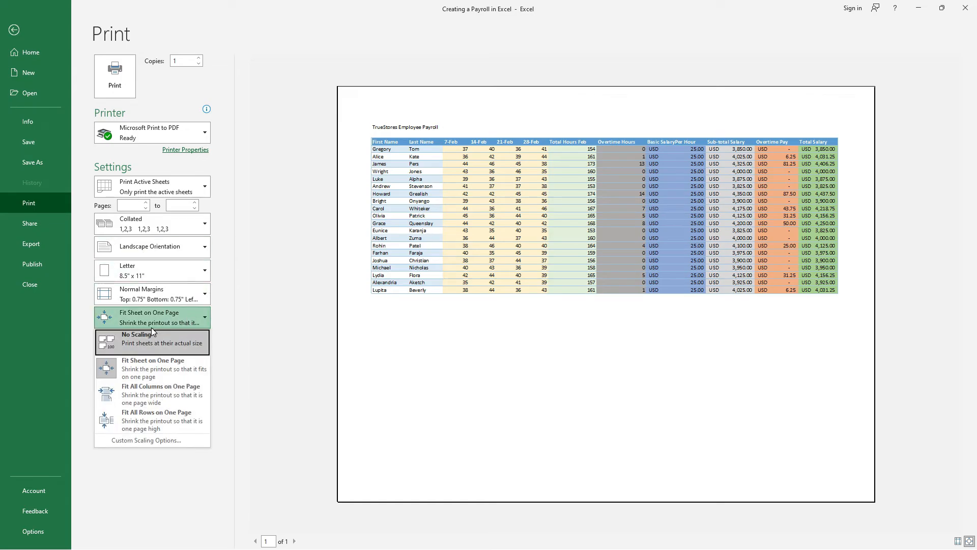
{"action": "left_click", "coordinate": [154, 365]}
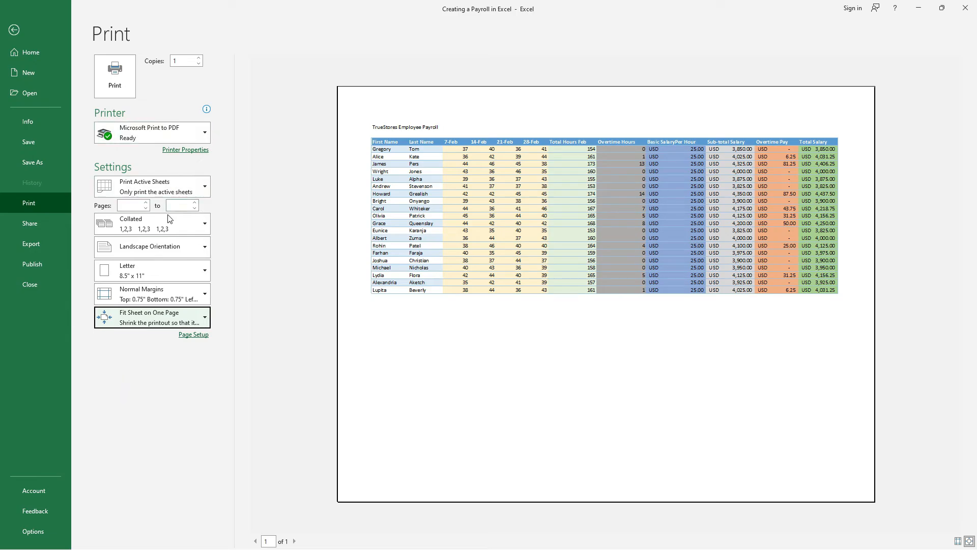
{"action": "left_click", "coordinate": [175, 250]}
{"action": "left_click", "coordinate": [168, 294]}
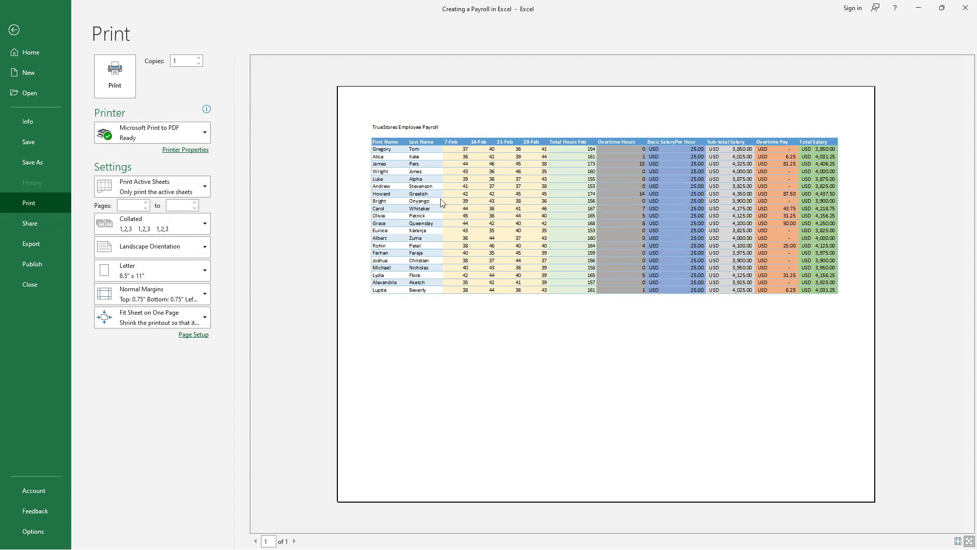
{"action": "left_click", "coordinate": [13, 30]}
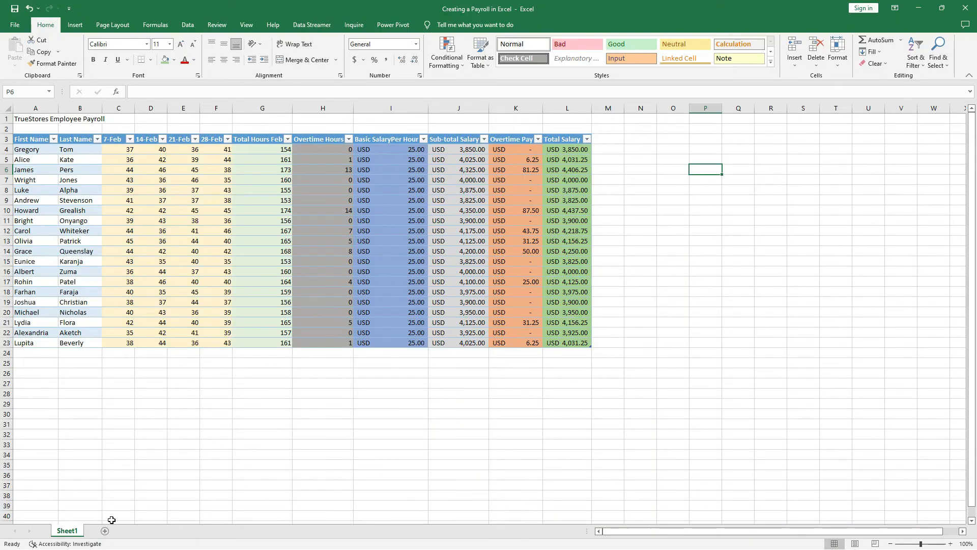
Step: Rename the payroll worksheet as "February 2022 Payroll"
{"action": "double_click", "coordinate": [68, 530]}
{"action": "type", "text": "Feb"}
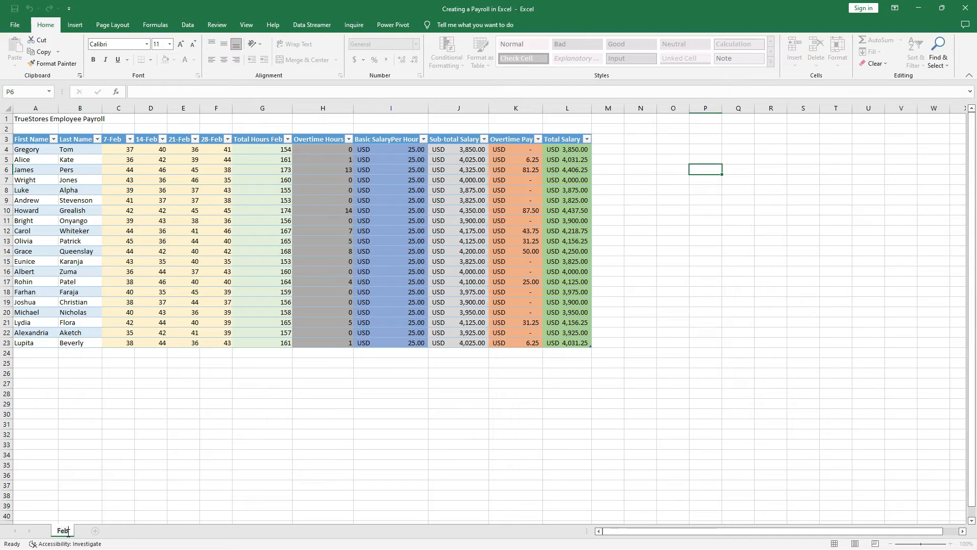
{"action": "type", "text": "ruary 20"}
{"action": "type", "text": "22"}
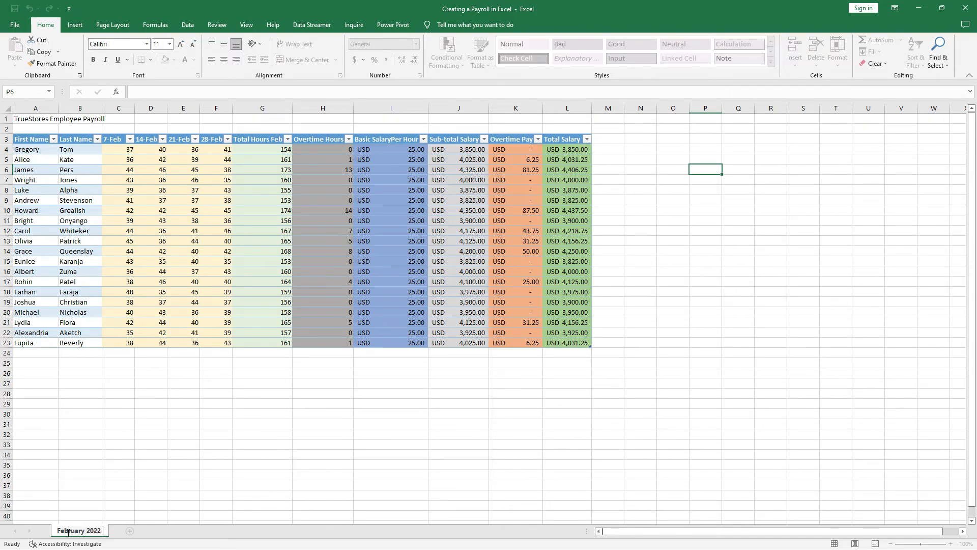
{"action": "type", "text": " Payroll"}
{"action": "key", "text": "Return"}
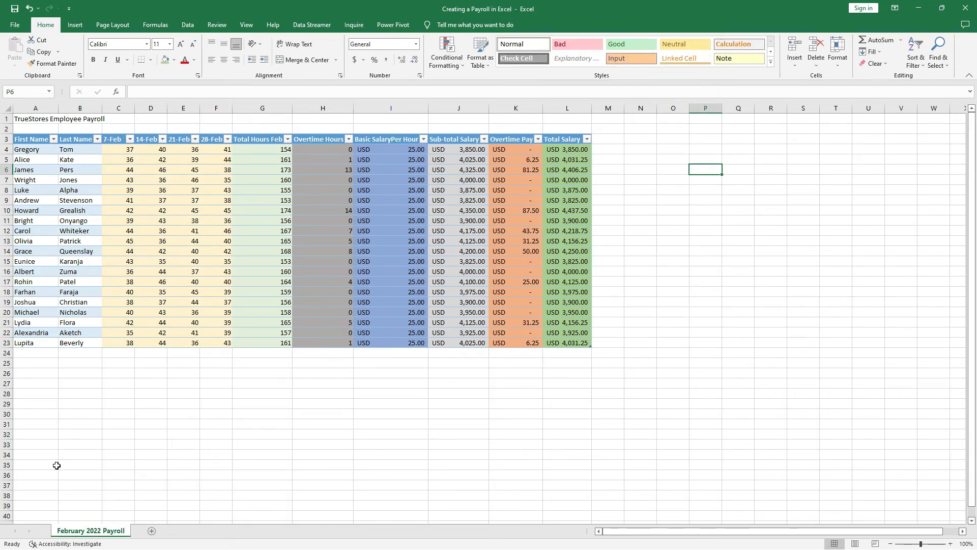
Step: Add a new worksheet and name it "March 2022 Payroll"
{"action": "left_click", "coordinate": [152, 531]}
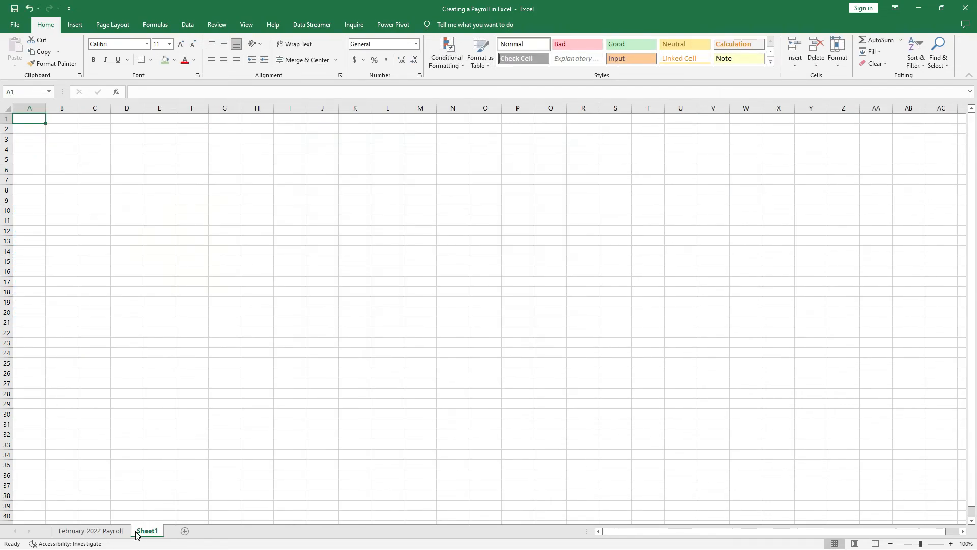
{"action": "double_click", "coordinate": [144, 529]}
{"action": "type", "text": "Mar"}
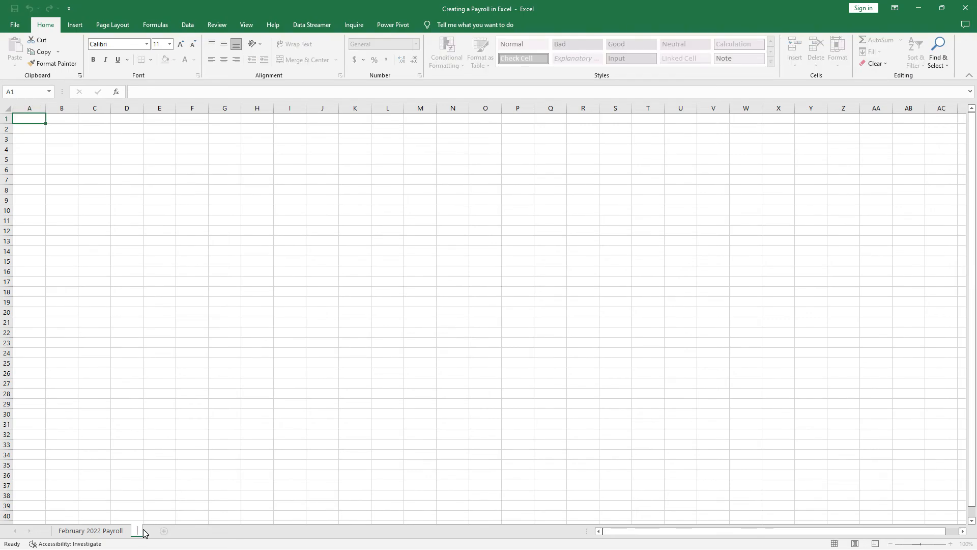
{"action": "type", "text": "ch 2022 P"}
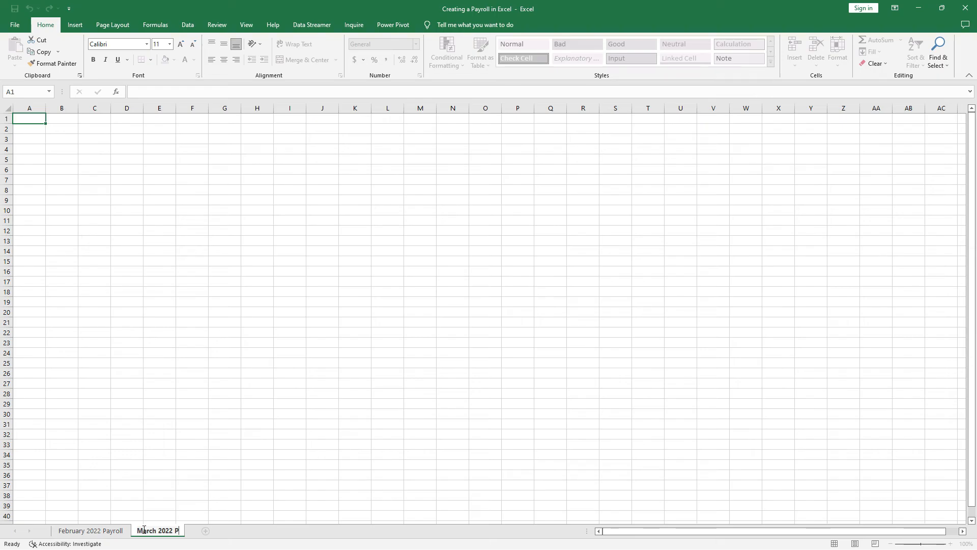
{"action": "type", "text": "ayroll"}
{"action": "key", "text": "Return"}
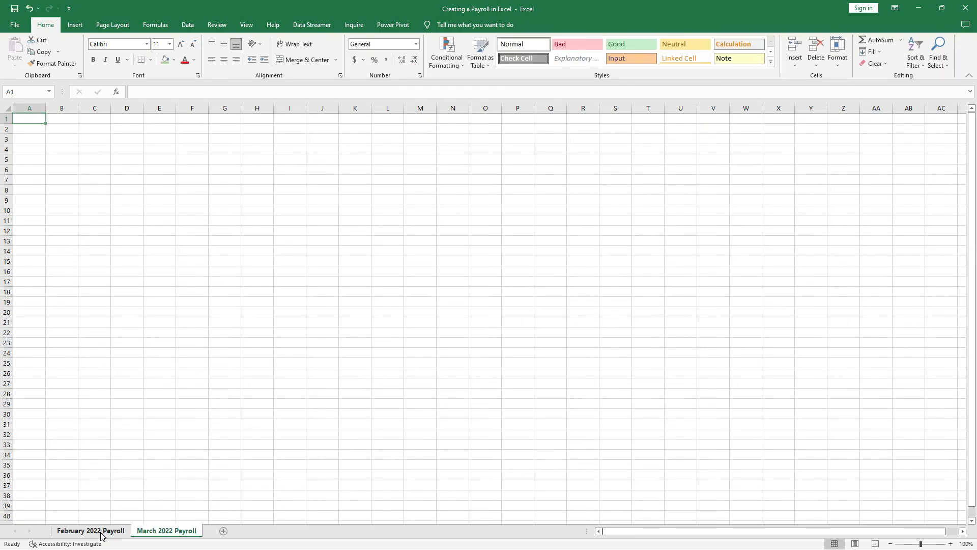
Step: Enter the header "Tenant Name" in cell A26 of the February 2022 Payroll sheet
{"action": "left_click", "coordinate": [105, 532]}
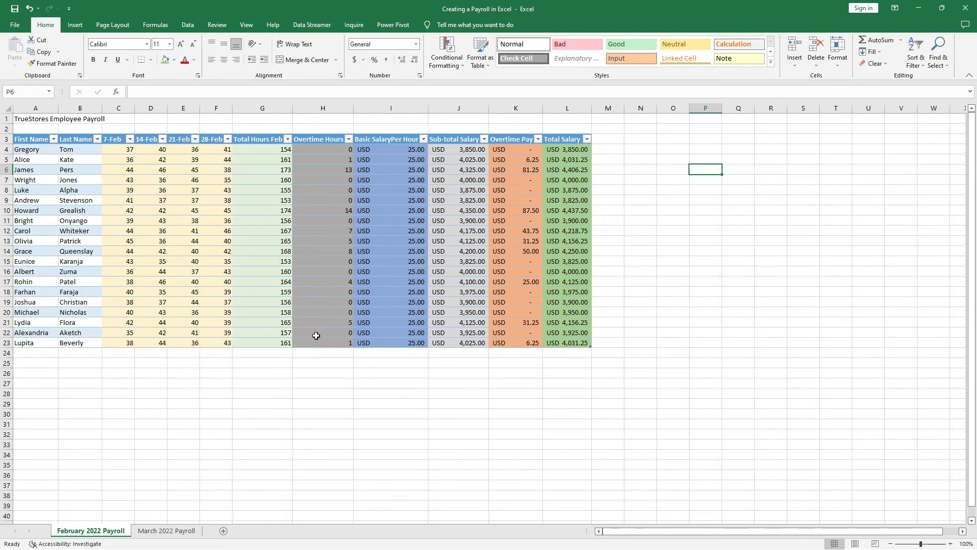
{"action": "mouse_move", "coordinate": [41, 375]}
{"action": "left_mouse_down"}
{"action": "mouse_move", "coordinate": [77, 381]}
{"action": "mouse_move", "coordinate": [49, 378]}
{"action": "left_mouse_up"}
{"action": "left_click", "coordinate": [32, 373]}
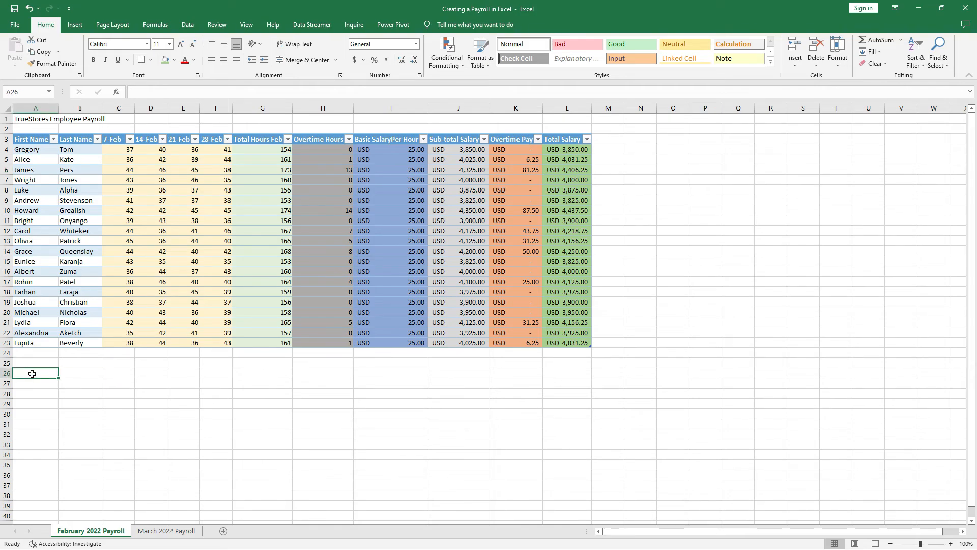
{"action": "type", "text": "R"}
{"action": "key", "text": "BackSpace"}
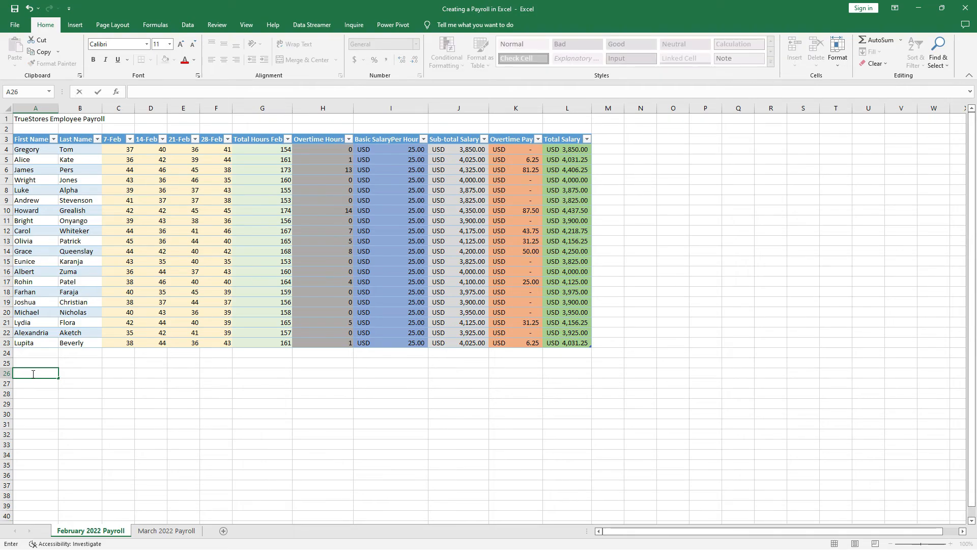
{"action": "type", "text": "Tea"}
{"action": "key", "text": "ctrl+Return"}
{"action": "key", "text": "BackSpace"}
{"action": "type", "text": "Tenant Name"}
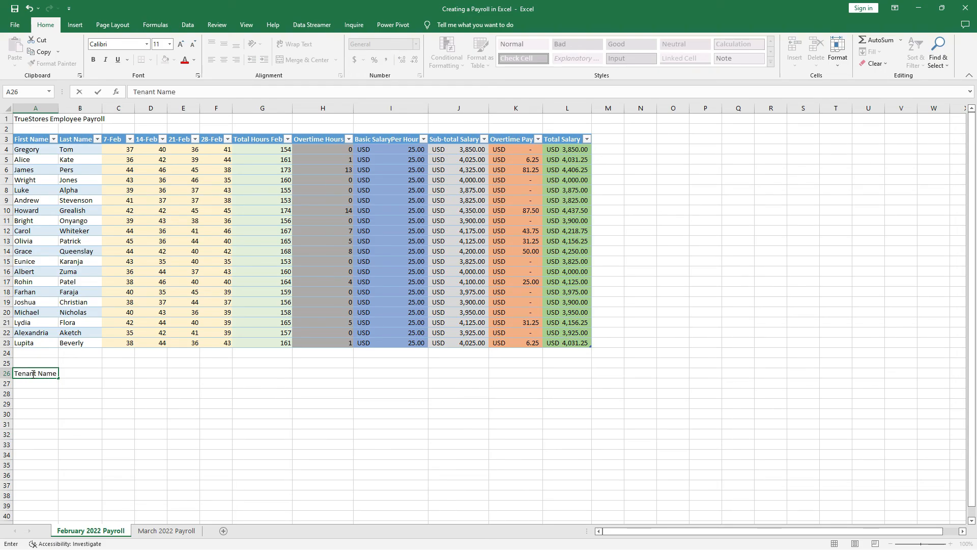
{"action": "key", "text": "Return"}
Step: Add the headers "Basic Rent", "Water Bill" and "Electricity Bill" in cells B26 to D26
{"action": "key", "text": "Up"}
{"action": "key", "text": "Right"}
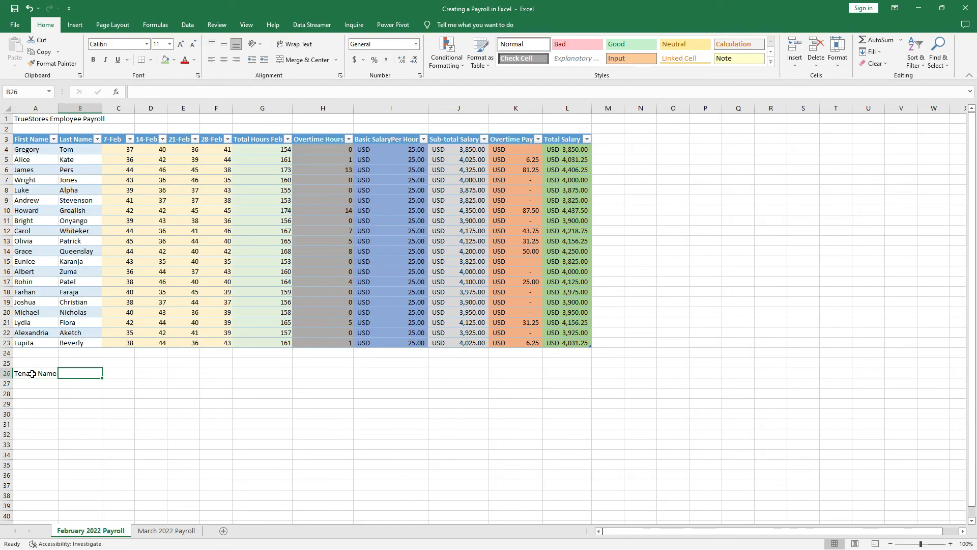
{"action": "type", "text": "Basic Rent"}
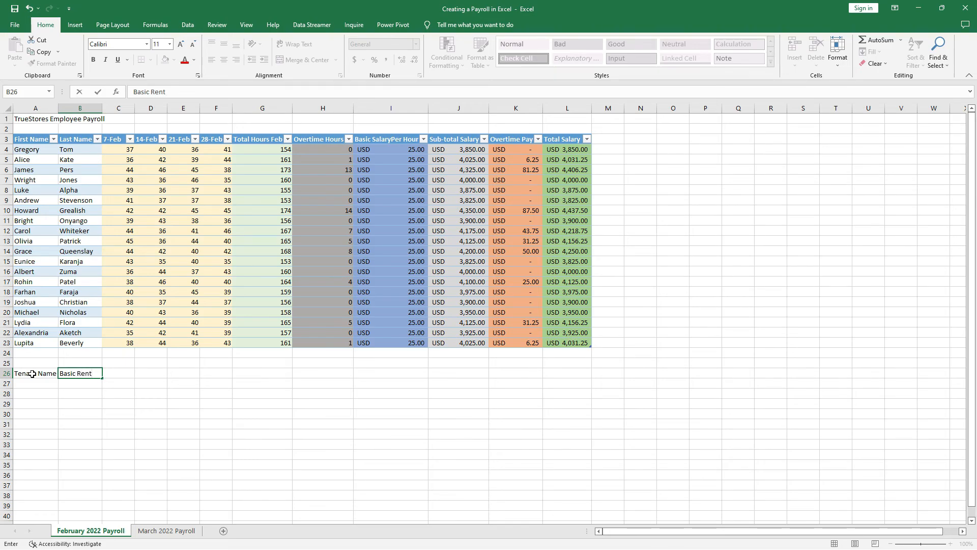
{"action": "key", "text": "Right"}
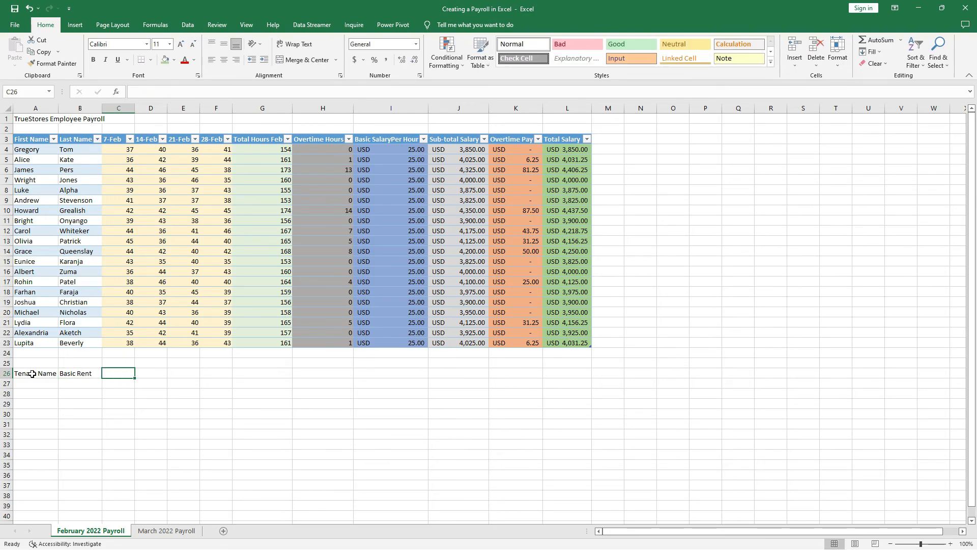
{"action": "type", "text": "Water B"}
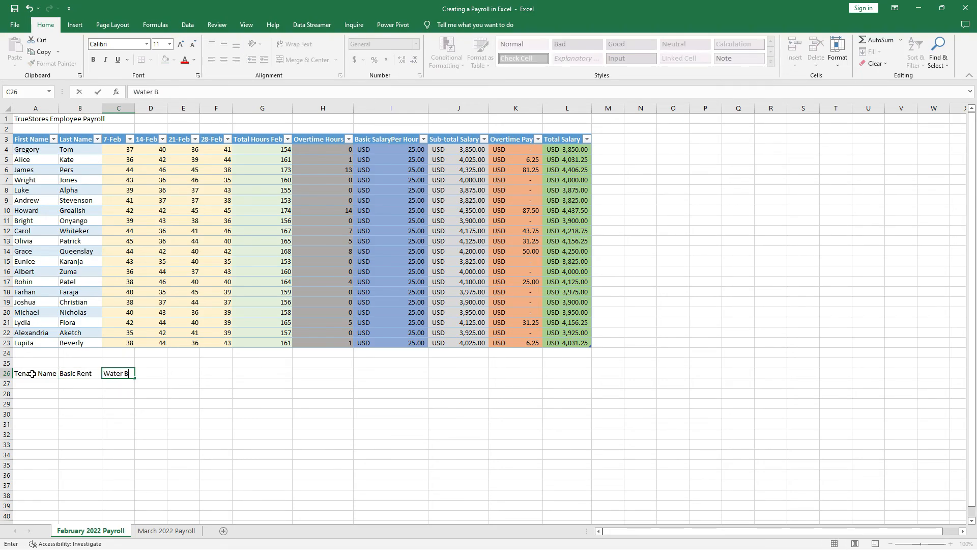
{"action": "type", "text": "ill"}
{"action": "key", "text": "Right"}
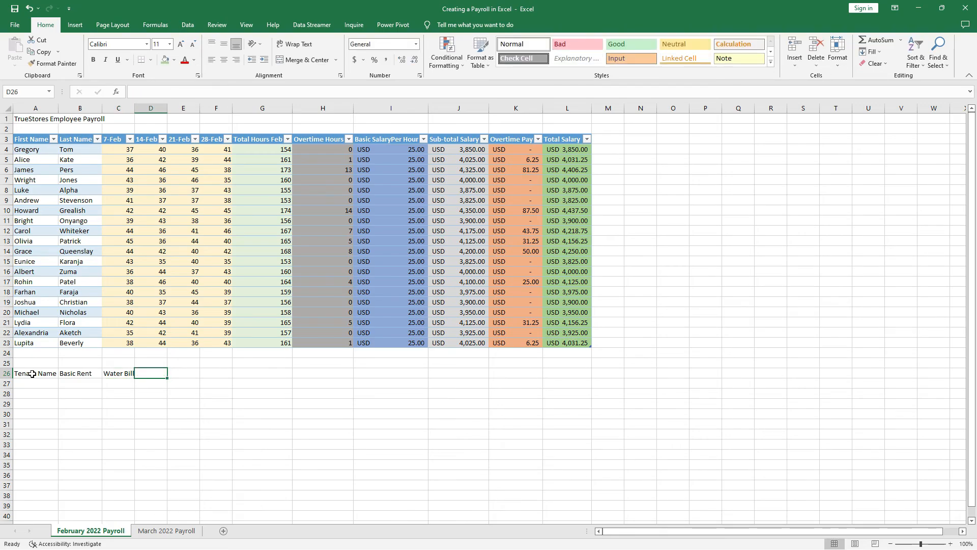
{"action": "type", "text": "Electri"}
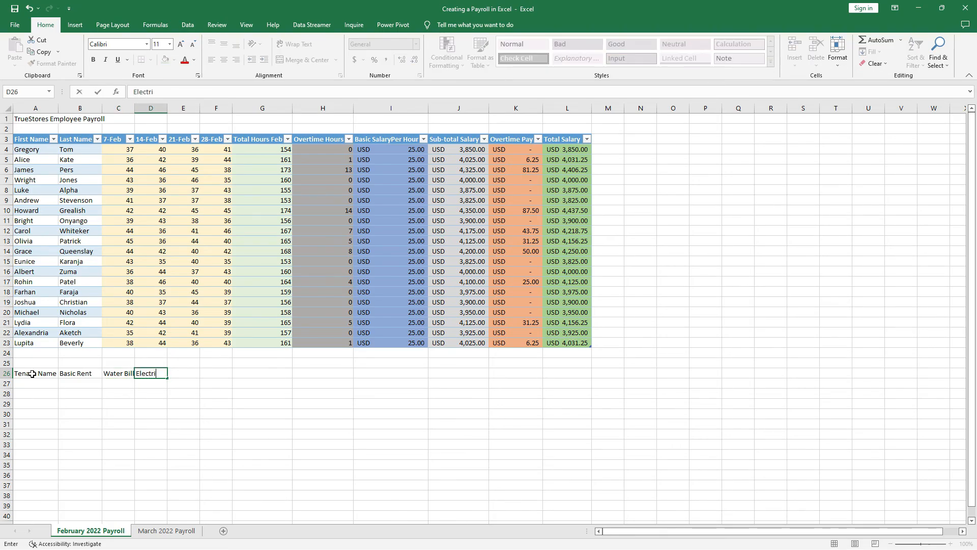
{"action": "type", "text": "city Bill"}
{"action": "key", "text": "Right"}
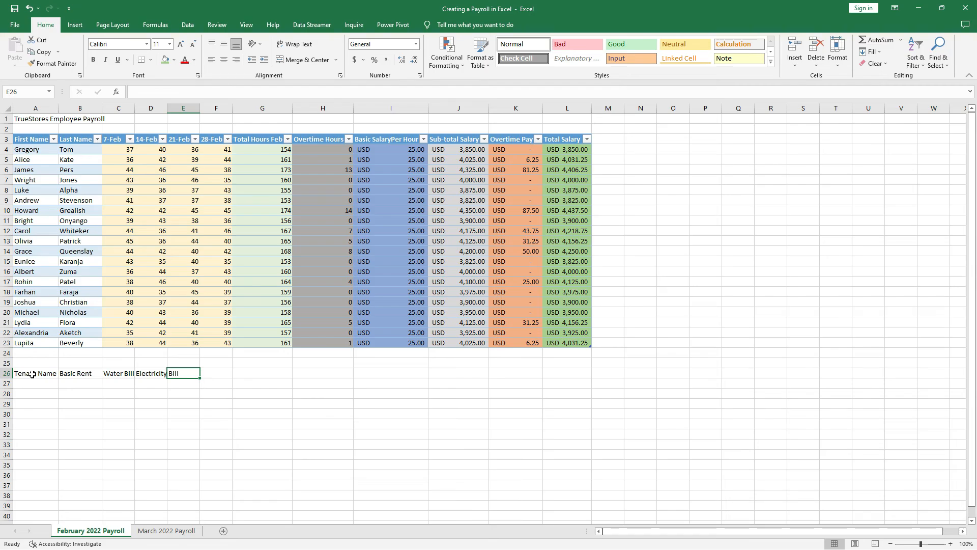
{"action": "left_click", "coordinate": [32, 374]}
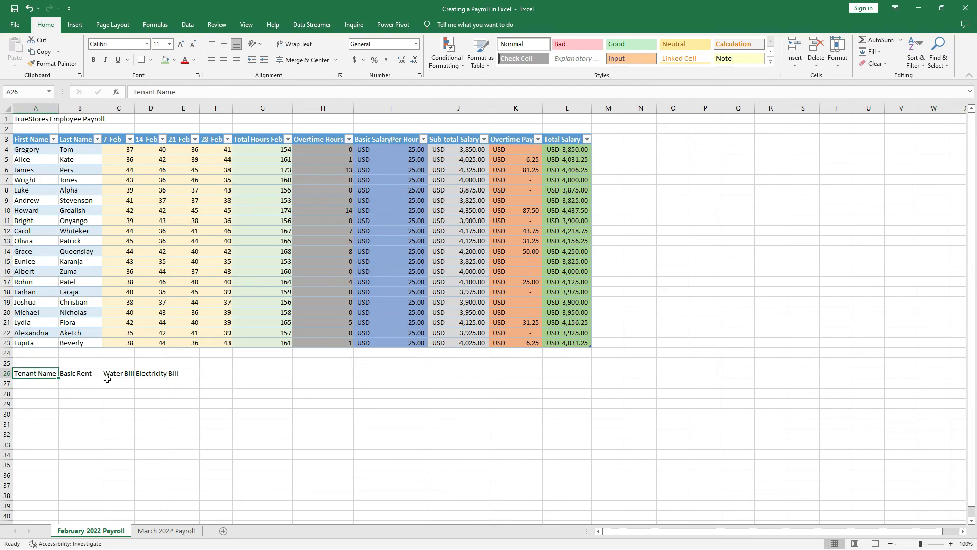
{"action": "left_click_drag", "start_coordinate": [39, 379], "coordinate": [683, 470]}
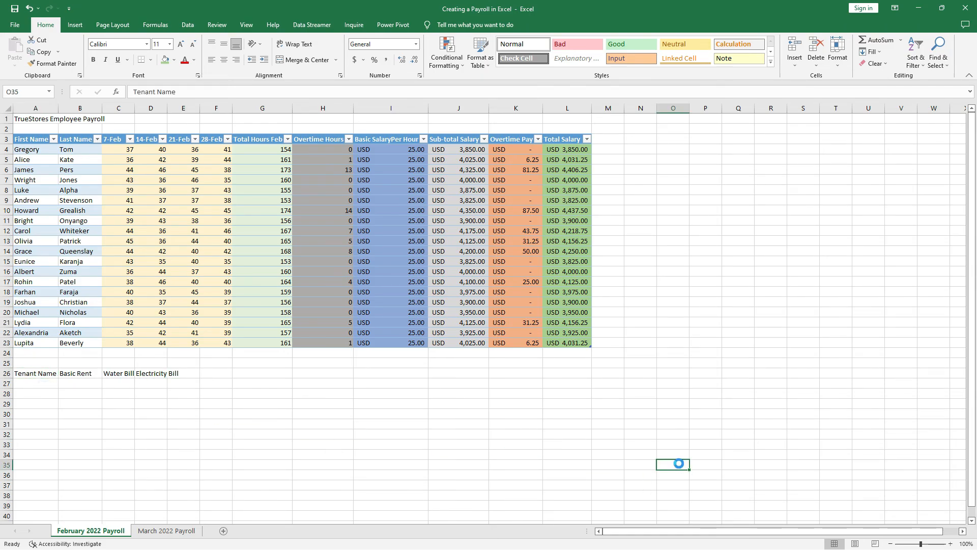
{"action": "left_click", "coordinate": [29, 8]}
{"action": "left_click_drag", "start_coordinate": [57, 375], "coordinate": [582, 515]}
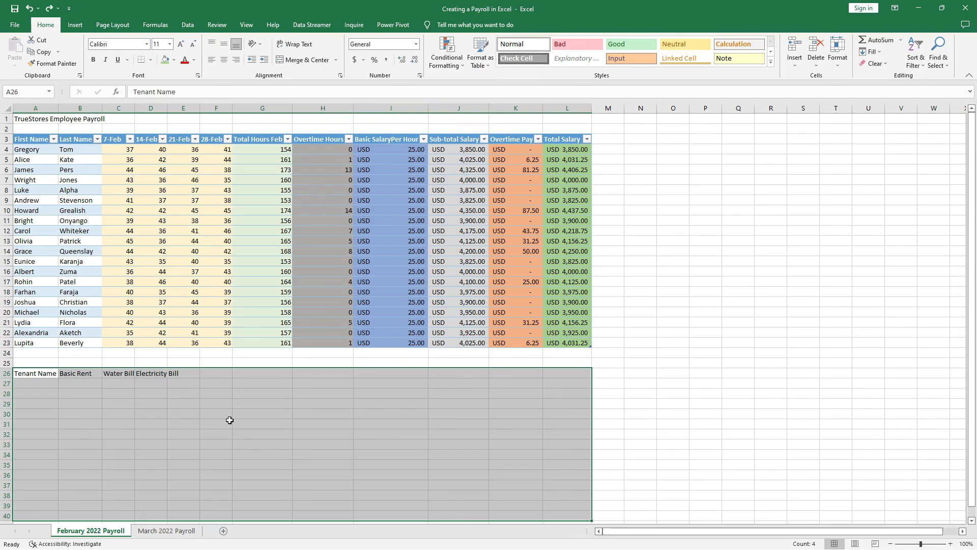
{"action": "left_click", "coordinate": [165, 391]}
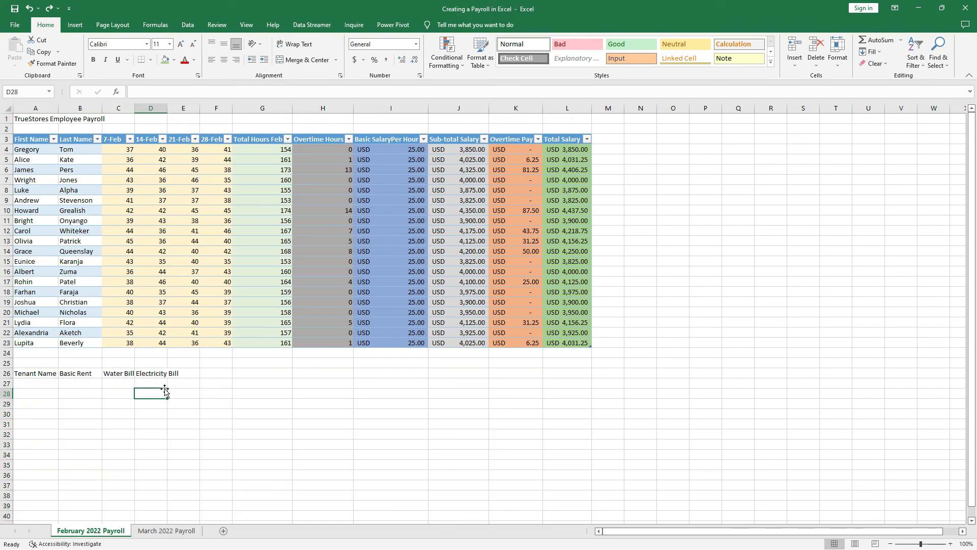